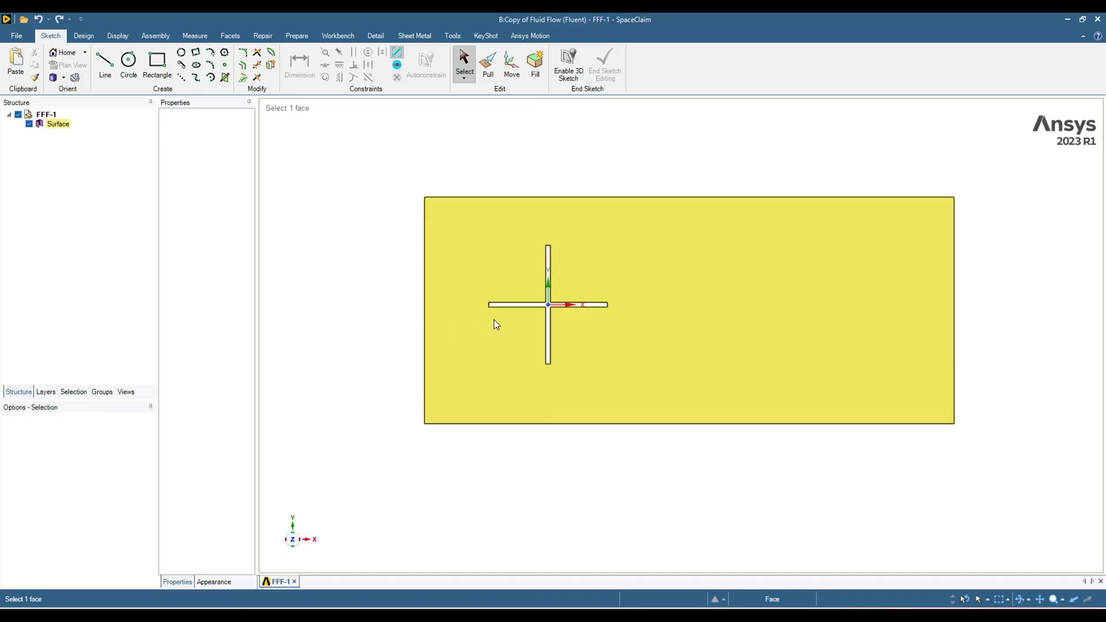
- Examine the cross-shaped blade cutout inside the rectangular fluid surface
{"action": "scroll", "coordinate": [496, 317], "scroll_direction": "up", "scroll_amount": 5}
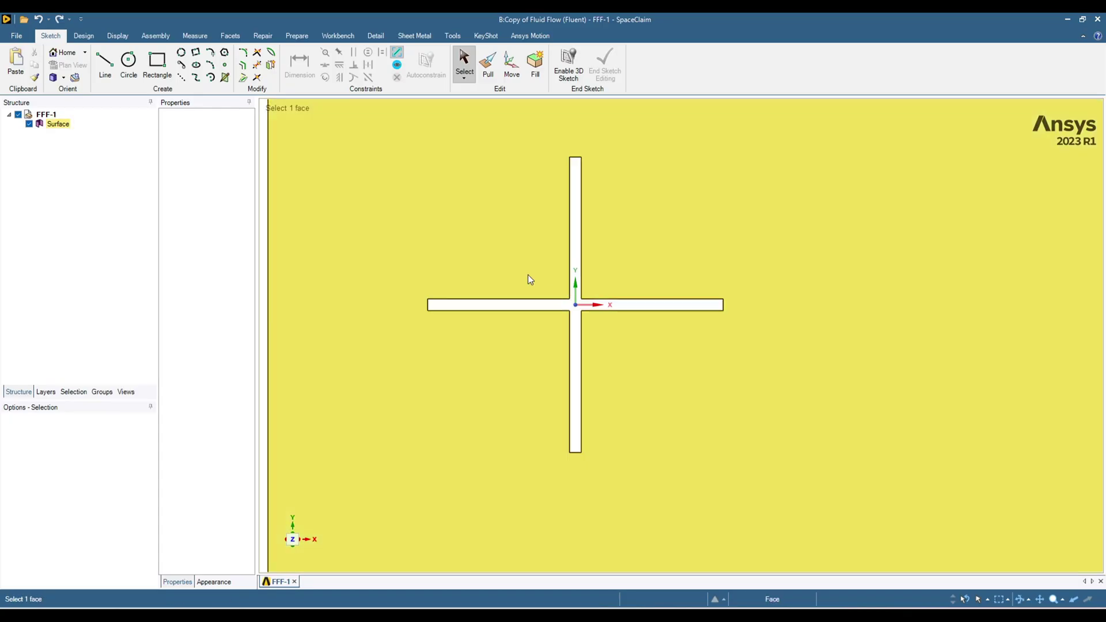
{"action": "left_click", "coordinate": [529, 277]}
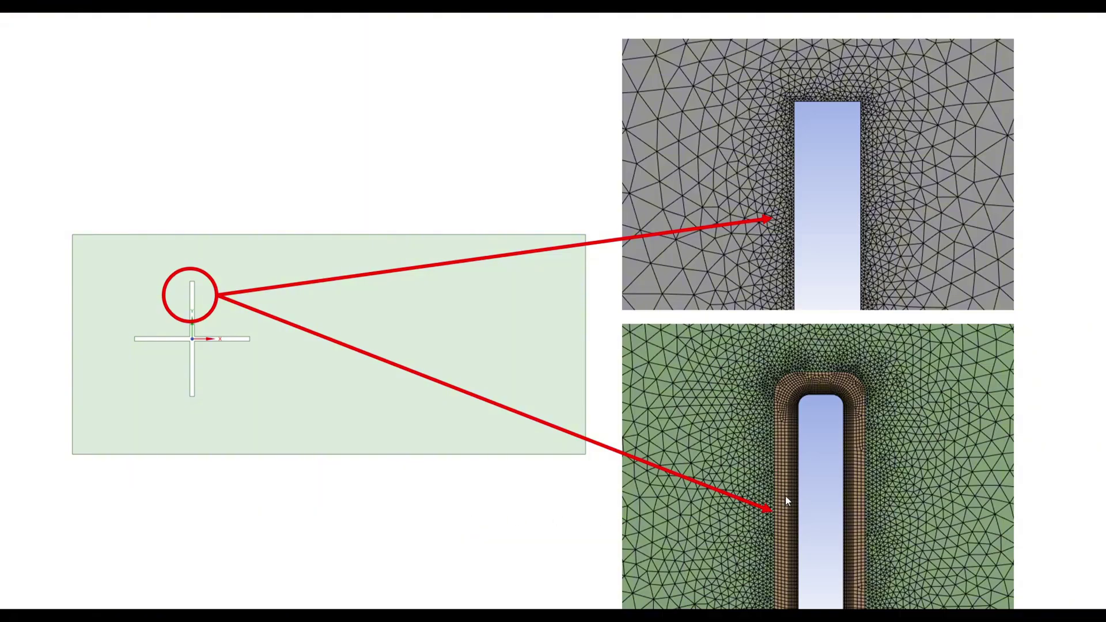
{"action": "key", "text": "Right"}
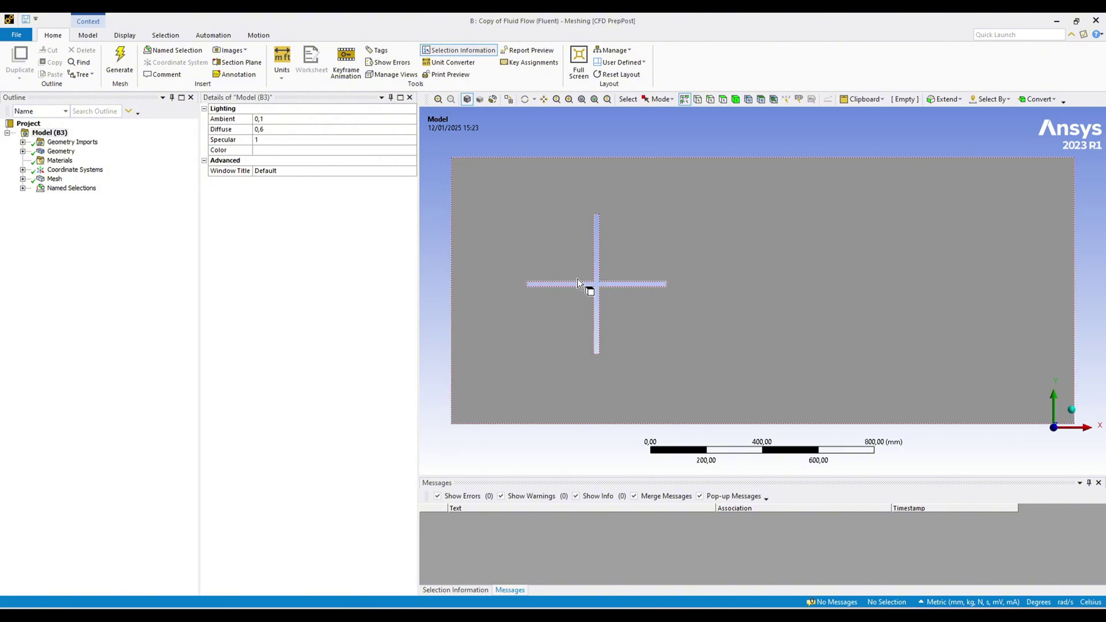
- Inspect the mesh around the blade tip together with its Edge Sizing and All Triangles Method settings
{"action": "left_click", "coordinate": [22, 179]}
{"action": "left_click", "coordinate": [56, 180]}
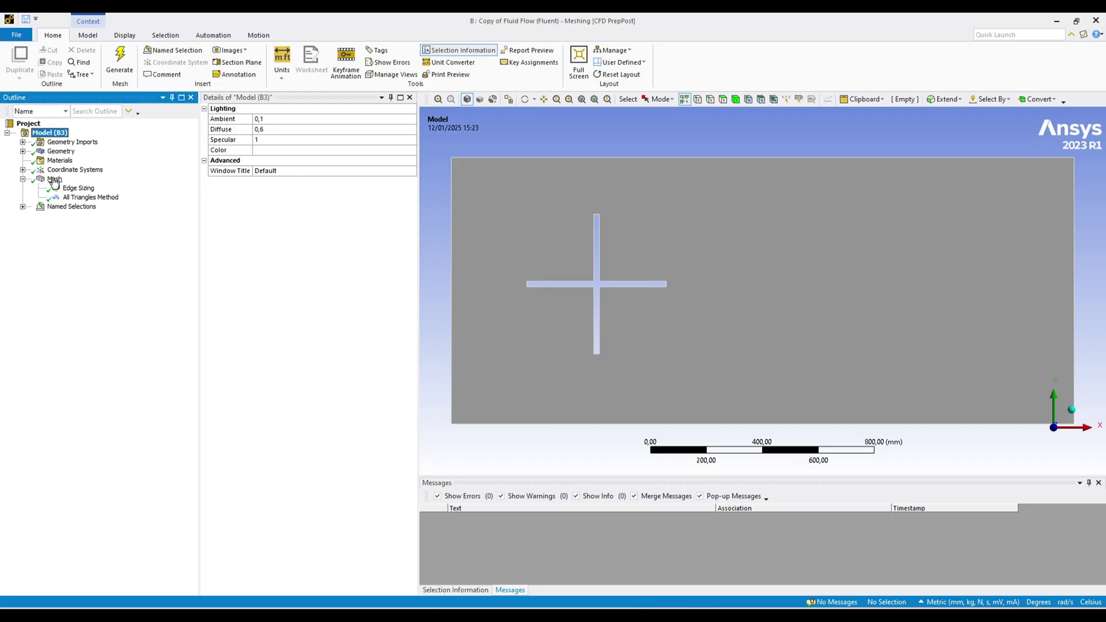
{"action": "right_click_drag", "start_coordinate": [558, 206], "coordinate": [612, 255]}
{"action": "scroll", "coordinate": [870, 271], "scroll_direction": "up", "scroll_amount": 5}
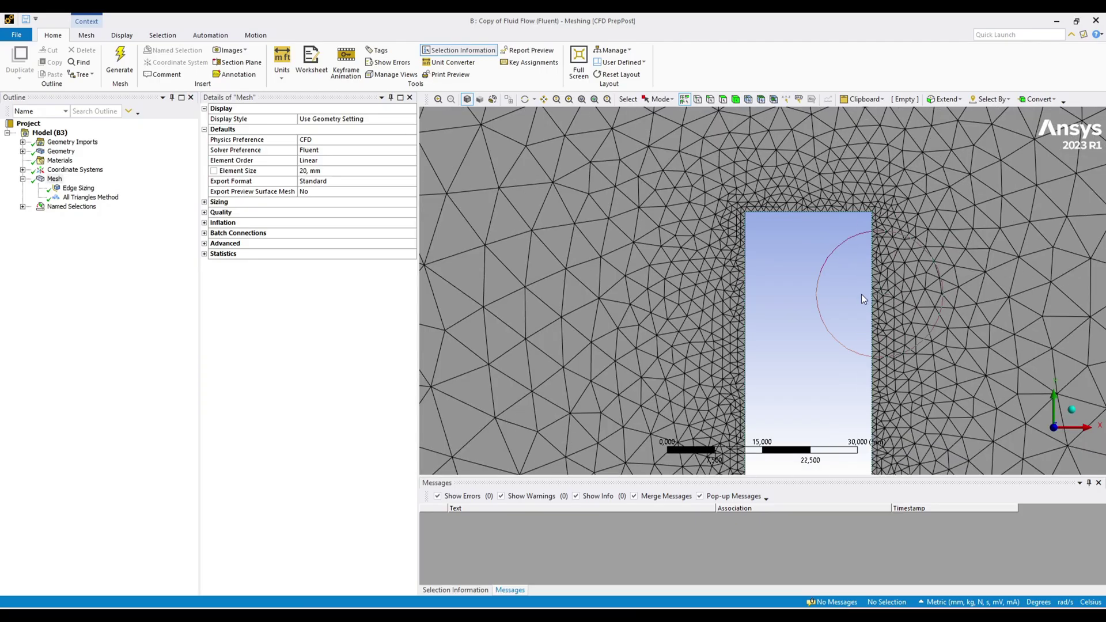
{"action": "left_click", "coordinate": [79, 188]}
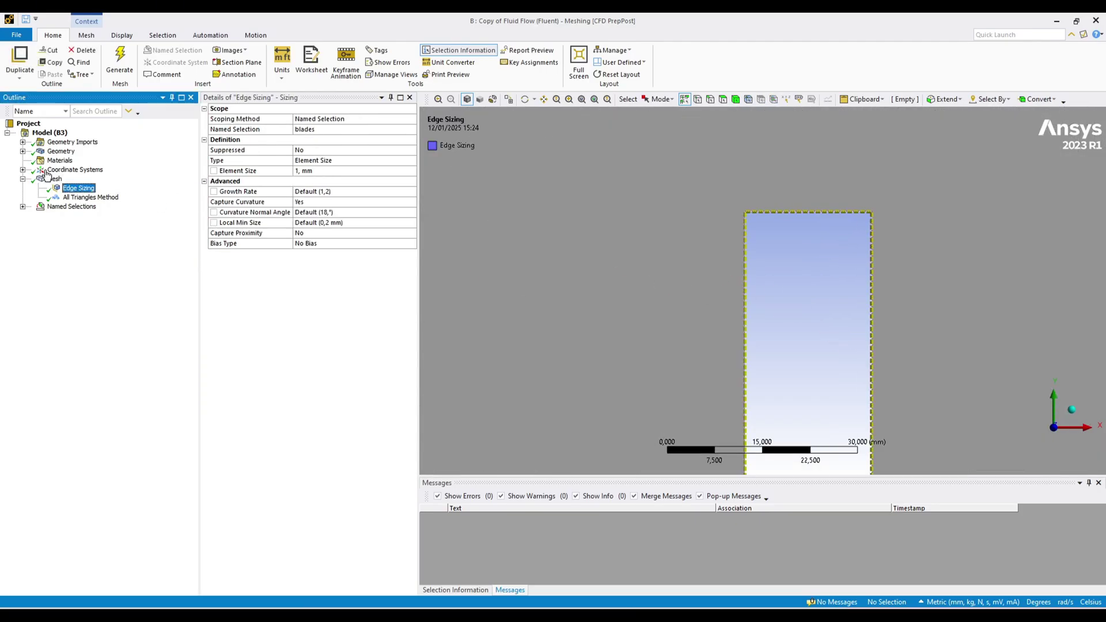
{"action": "left_click", "coordinate": [109, 197]}
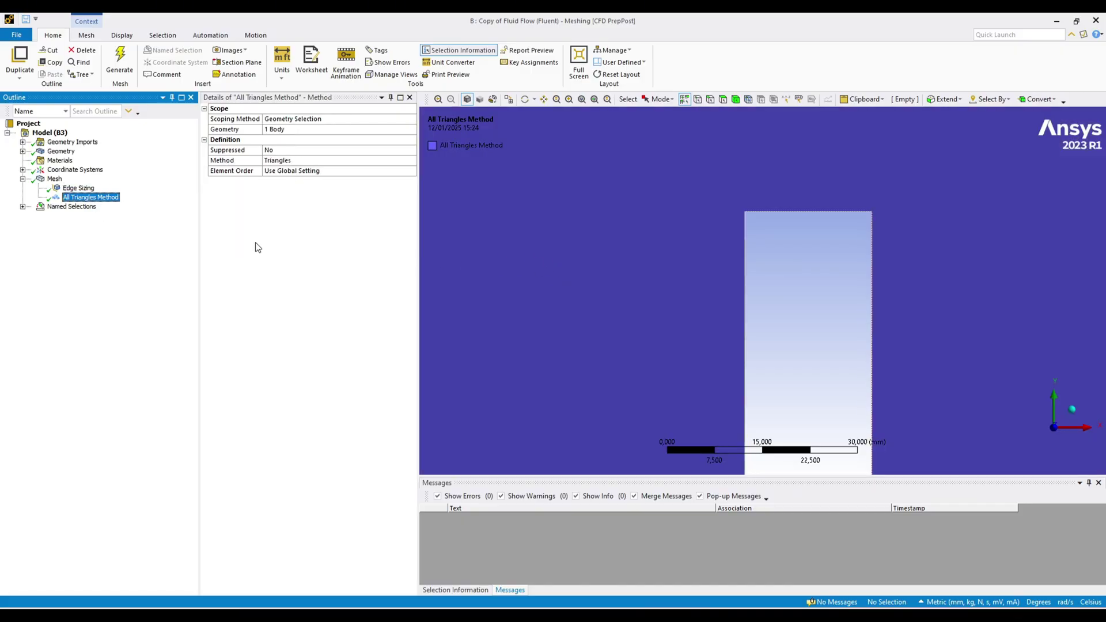
{"action": "left_click", "coordinate": [54, 178]}
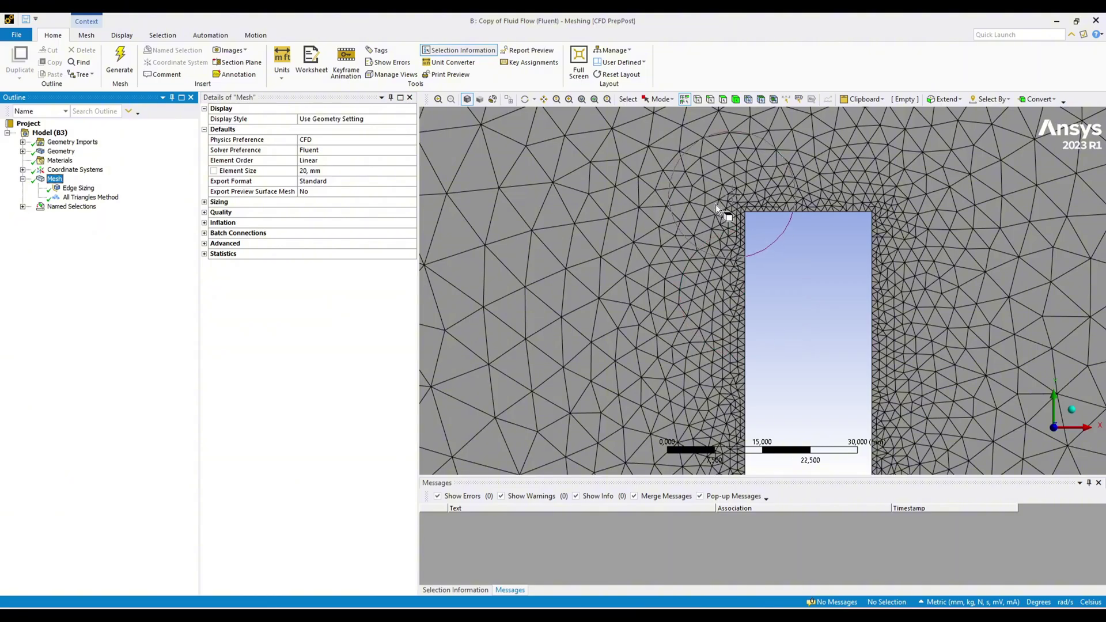
{"action": "scroll", "coordinate": [741, 340], "scroll_direction": "up", "scroll_amount": 5}
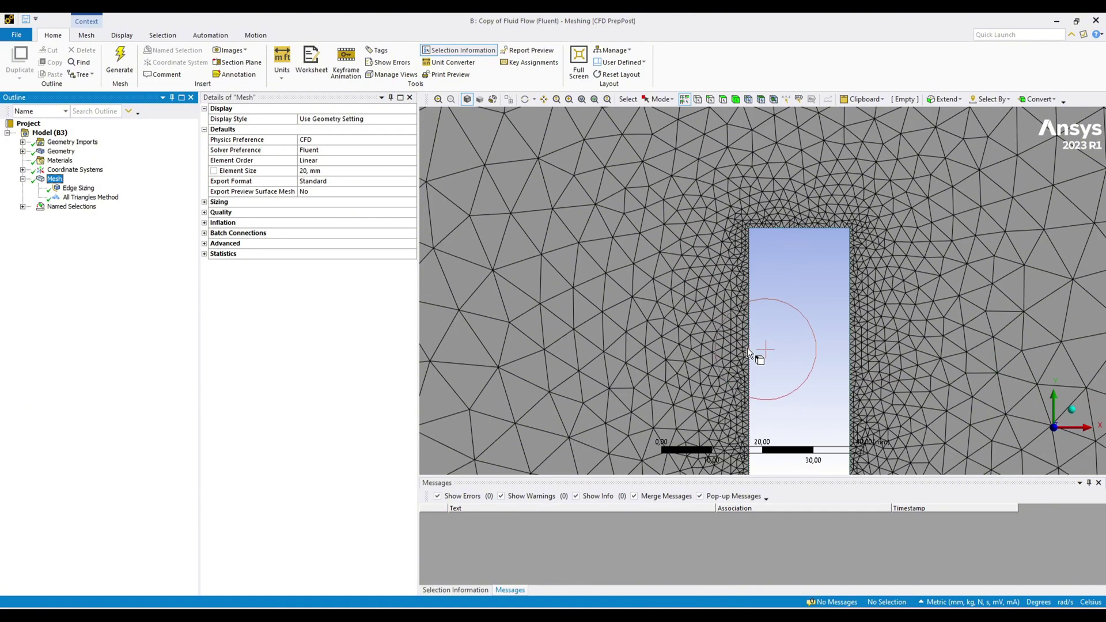
{"action": "scroll", "coordinate": [714, 311], "scroll_direction": "up", "scroll_amount": 2}
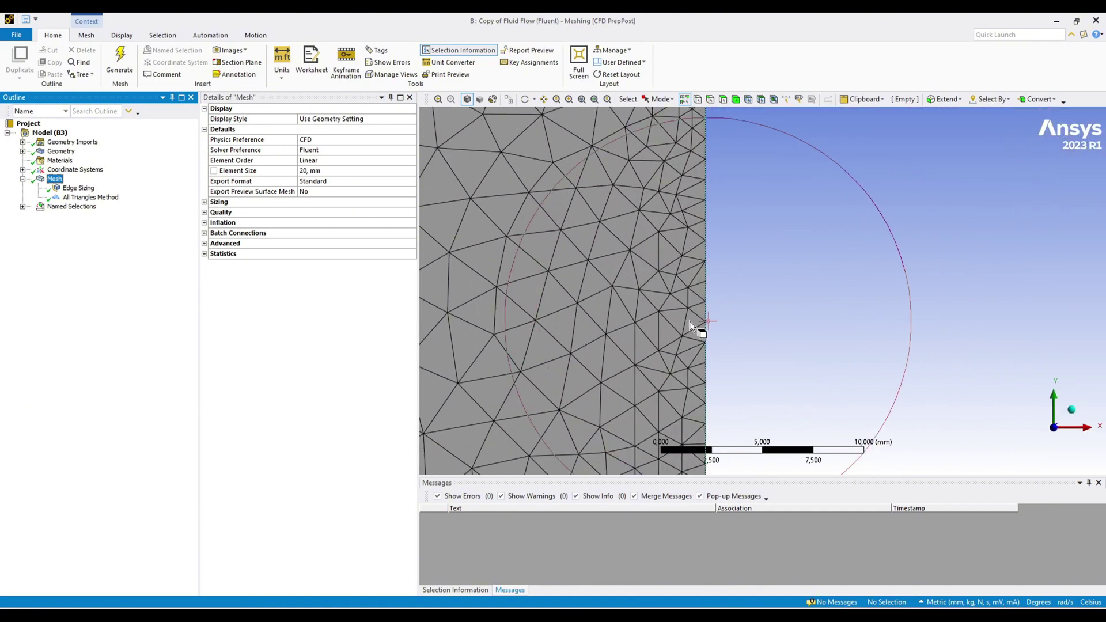
- Review the blades and outlet named selections and the edges they cover in the model
{"action": "left_click", "coordinate": [23, 206]}
{"action": "left_click", "coordinate": [69, 225]}
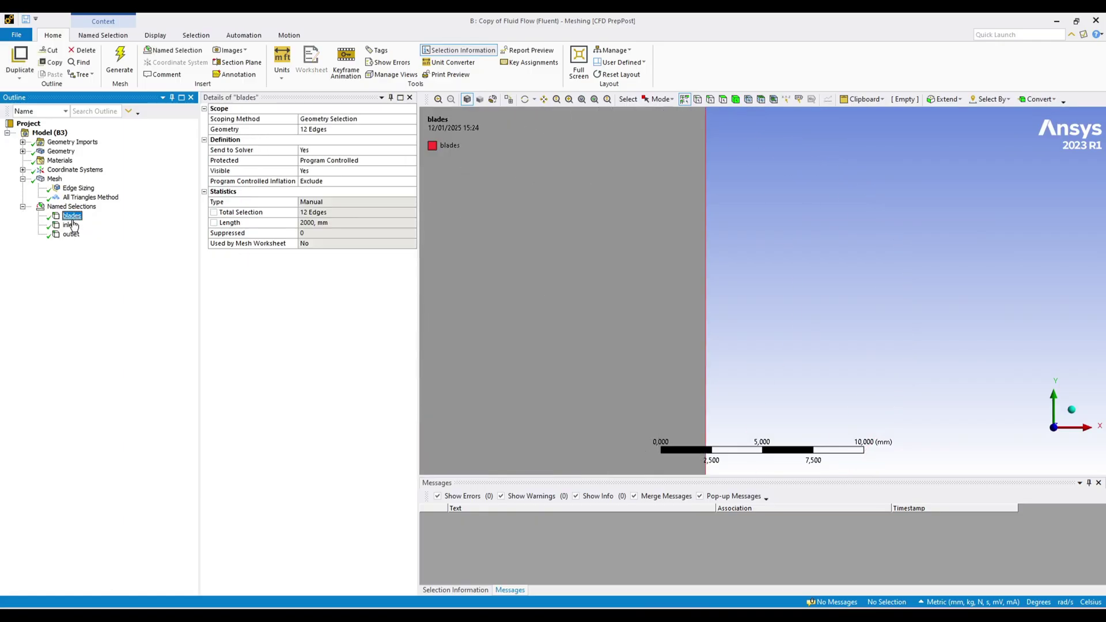
{"action": "left_click", "coordinate": [71, 234]}
{"action": "scroll", "coordinate": [674, 334], "scroll_direction": "down", "scroll_amount": 6}
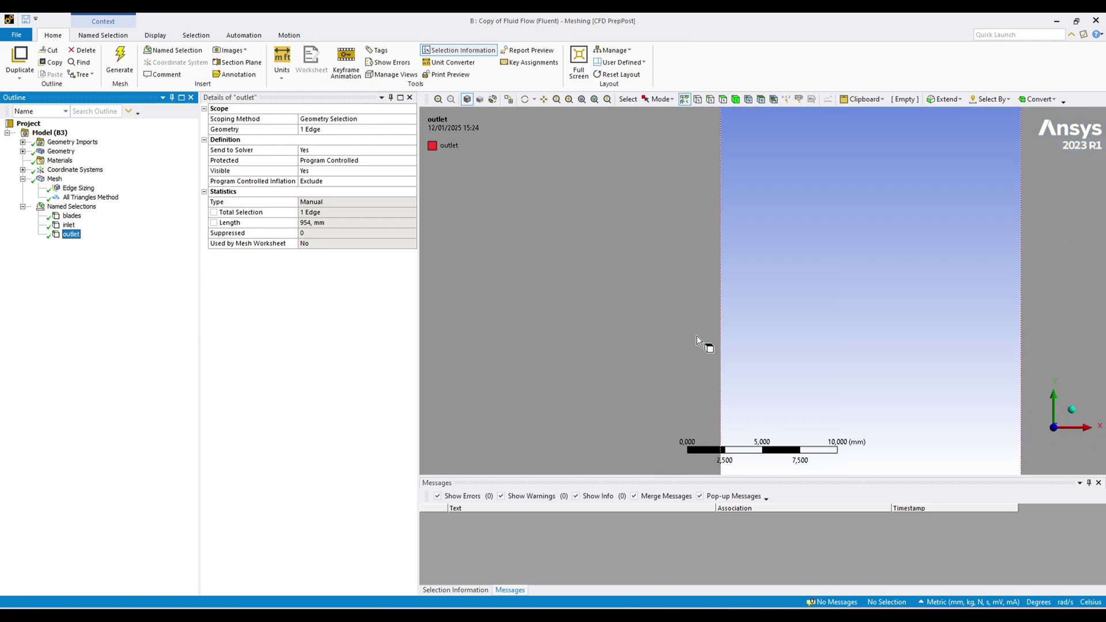
{"action": "left_click", "coordinate": [72, 215]}
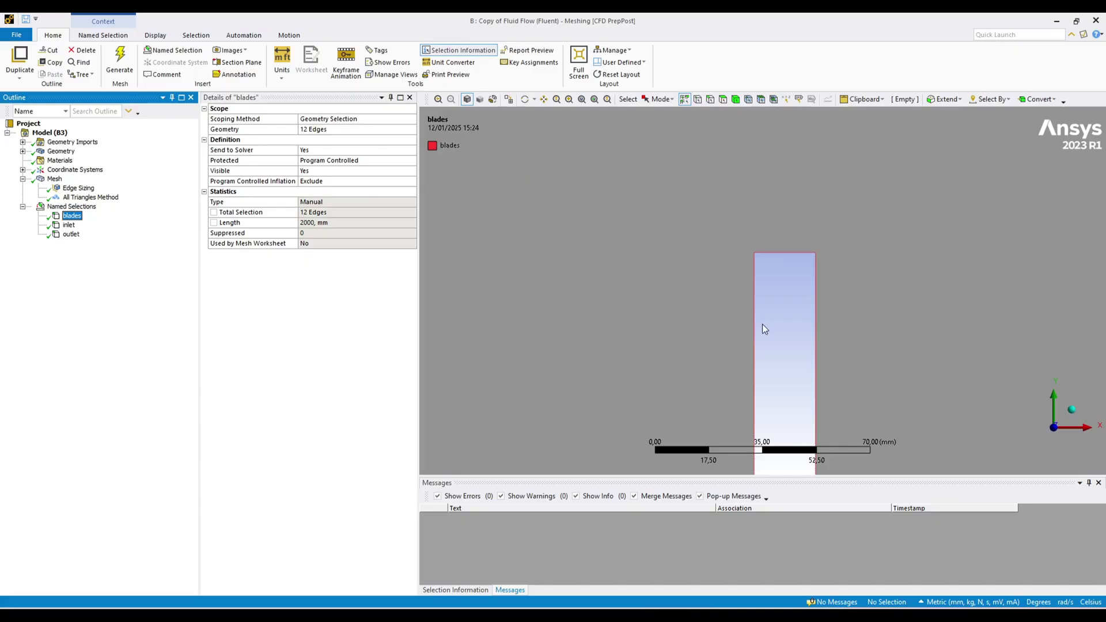
{"action": "scroll", "coordinate": [704, 278], "scroll_direction": "down", "scroll_amount": 2}
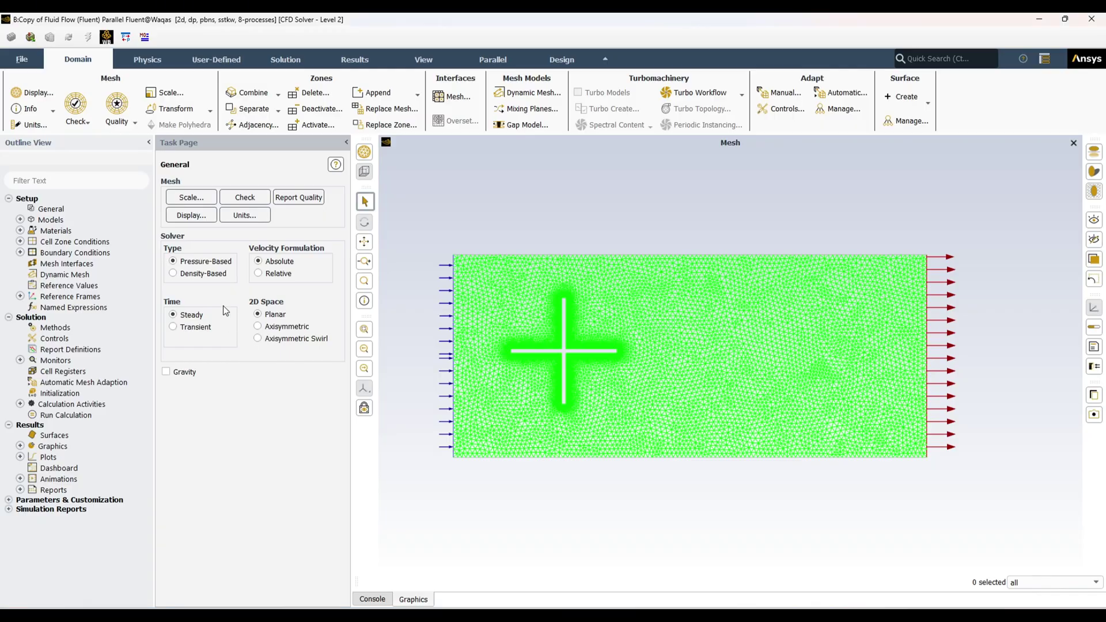
- Set the Fluent solver's time formulation to Transient and show the user-defined function tools
{"action": "left_click", "coordinate": [173, 328]}
{"action": "left_click", "coordinate": [231, 60]}
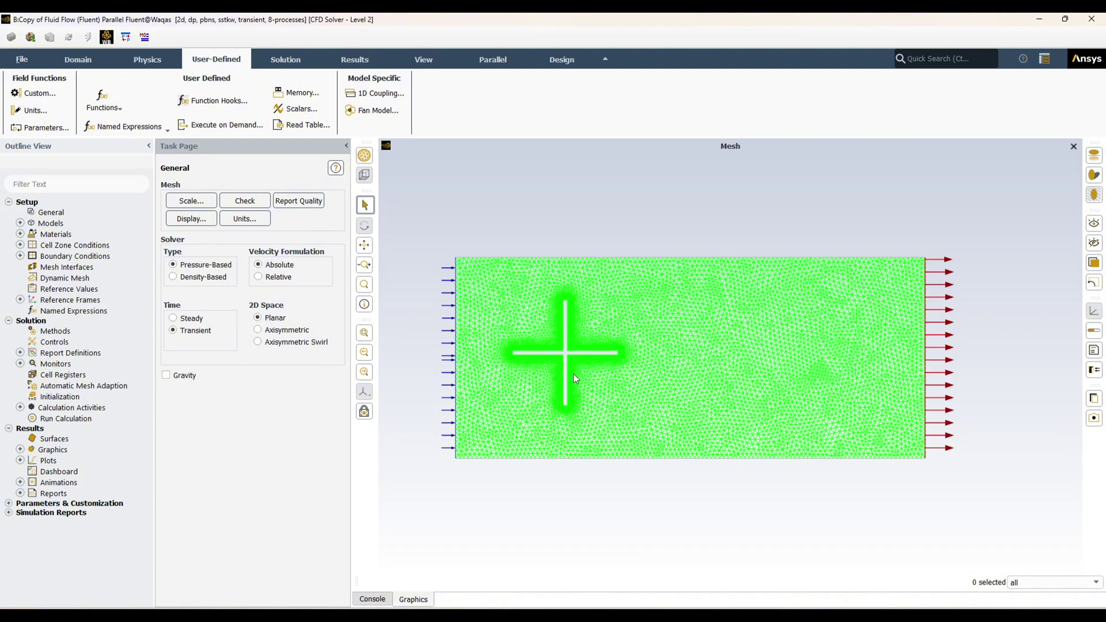
- Switch to rotational_motion.c in Notepad and examine the constant_angular_vel expression that converts RPM to angular velocity
{"action": "left_click", "coordinate": [429, 550]}
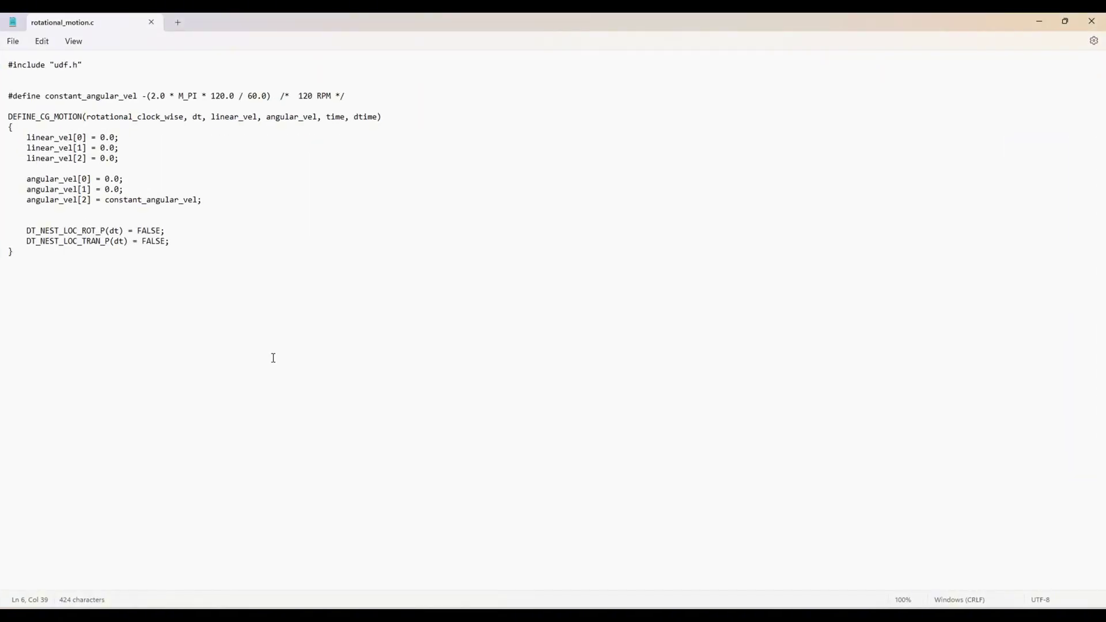
{"action": "scroll", "coordinate": [274, 358], "scroll_direction": "up", "scroll_amount": 5, "text": "ctrl"}
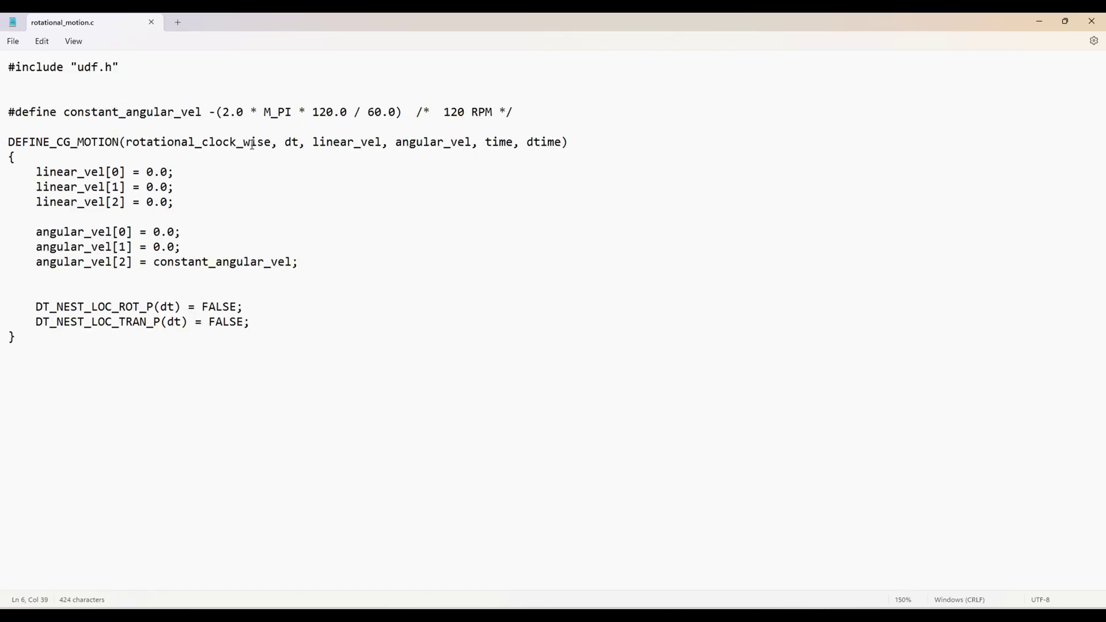
{"action": "left_click_drag", "start_coordinate": [215, 112], "coordinate": [403, 118]}
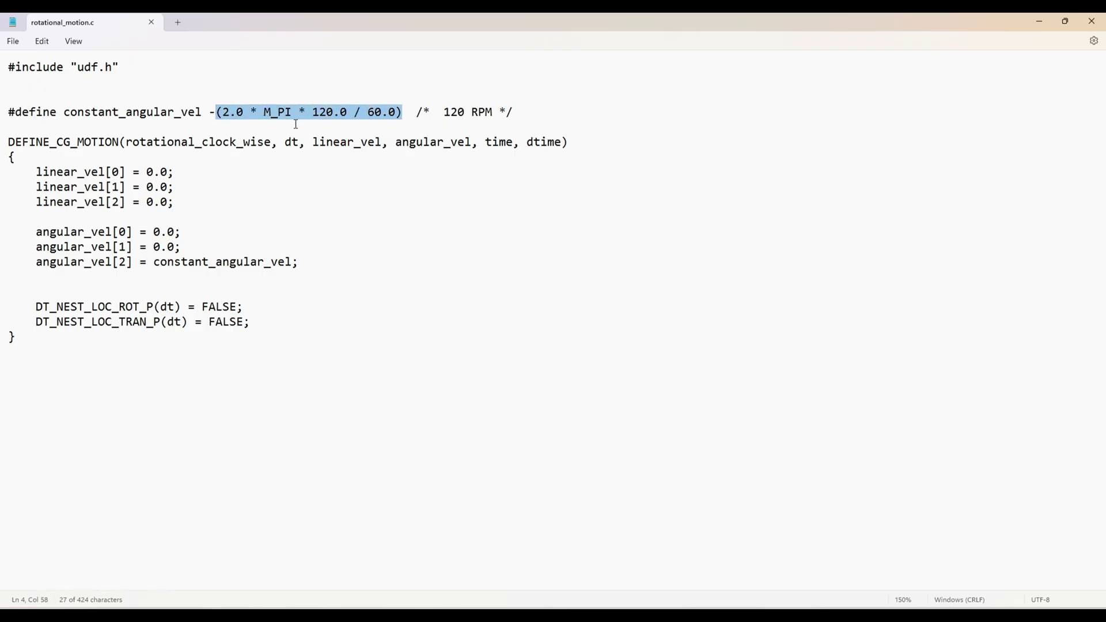
{"action": "left_click", "coordinate": [266, 117]}
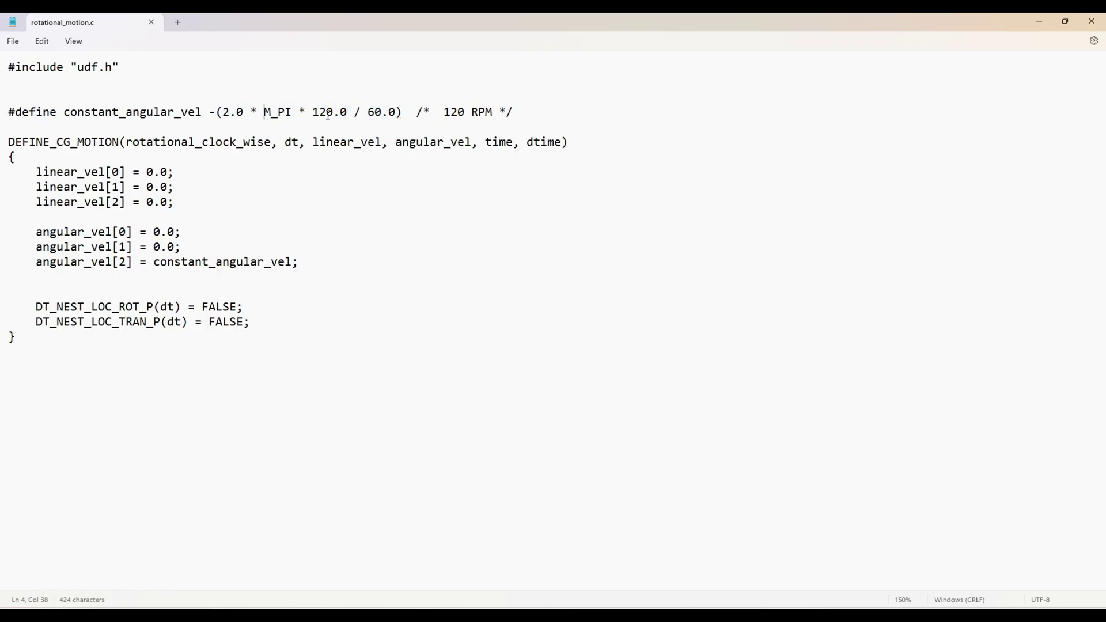
{"action": "left_click_drag", "start_coordinate": [313, 115], "coordinate": [383, 119]}
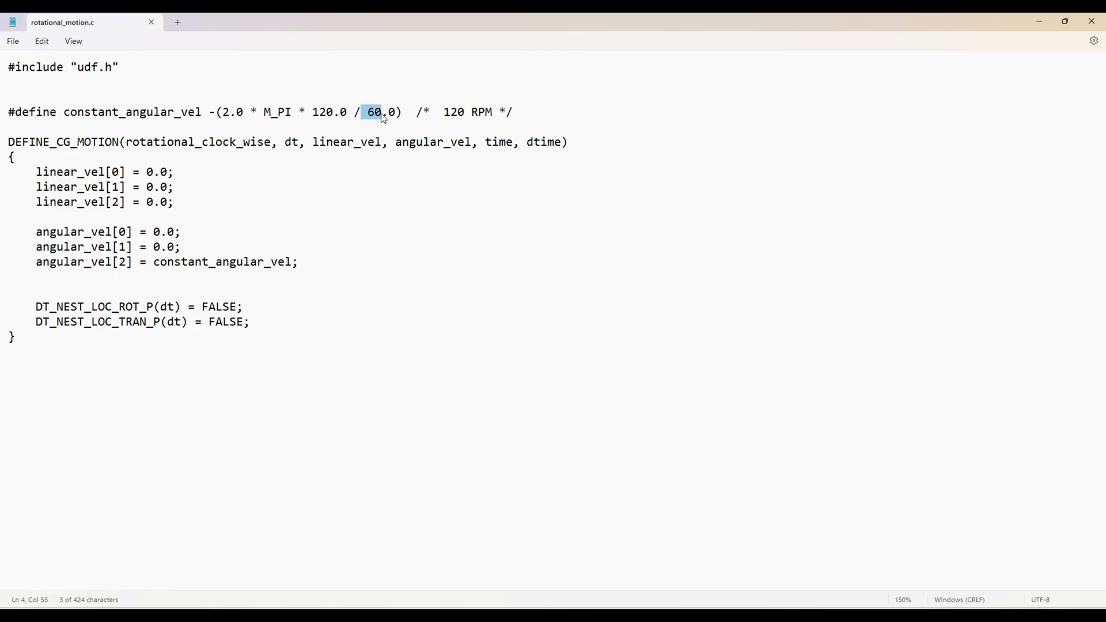
{"action": "left_click_drag", "start_coordinate": [313, 113], "coordinate": [397, 121]}
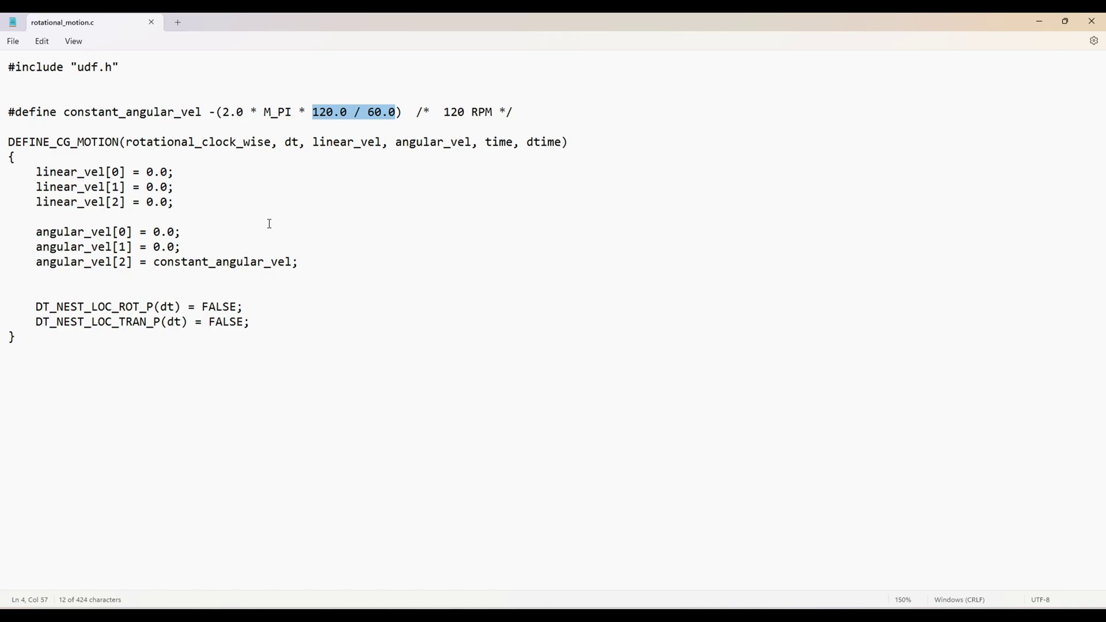
- Examine the DEFINE_CG_MOTION arguments, the linear and angular velocity components, and the sign of constant_angular_vel
{"action": "left_click_drag", "start_coordinate": [312, 143], "coordinate": [380, 150]}
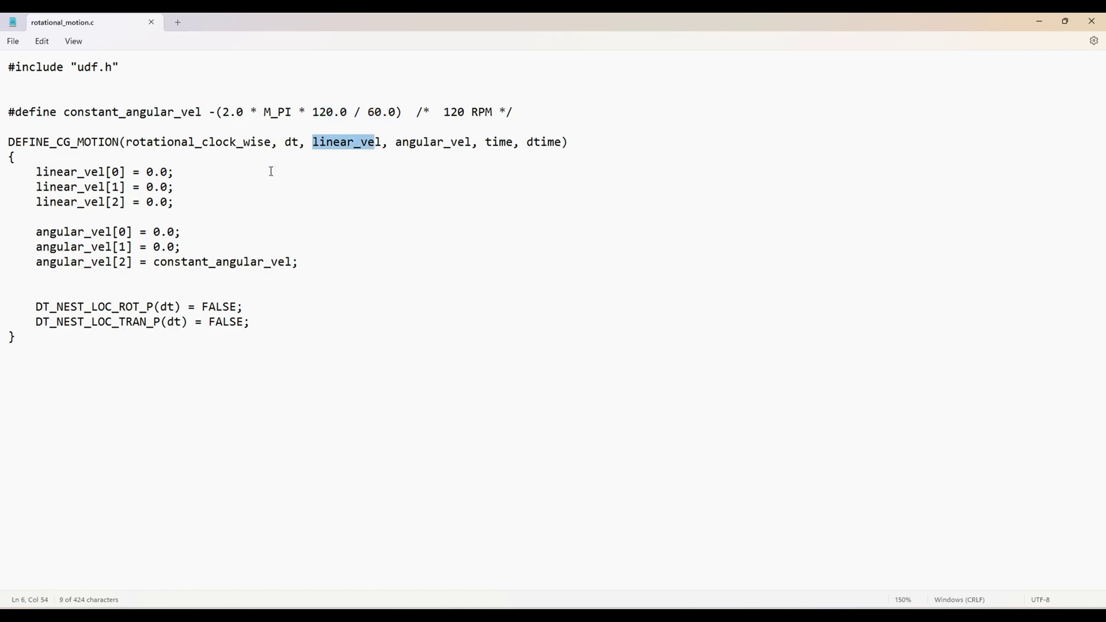
{"action": "left_click_drag", "start_coordinate": [147, 171], "coordinate": [176, 204]}
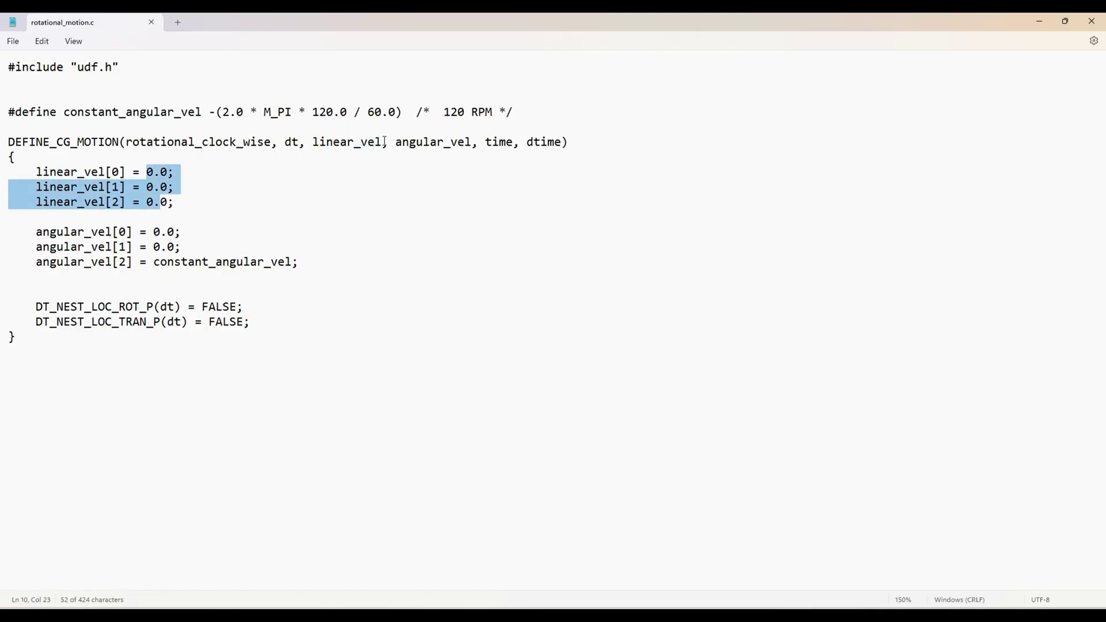
{"action": "left_click", "coordinate": [33, 262]}
{"action": "key", "text": "shift+End"}
{"action": "left_click", "coordinate": [237, 288]}
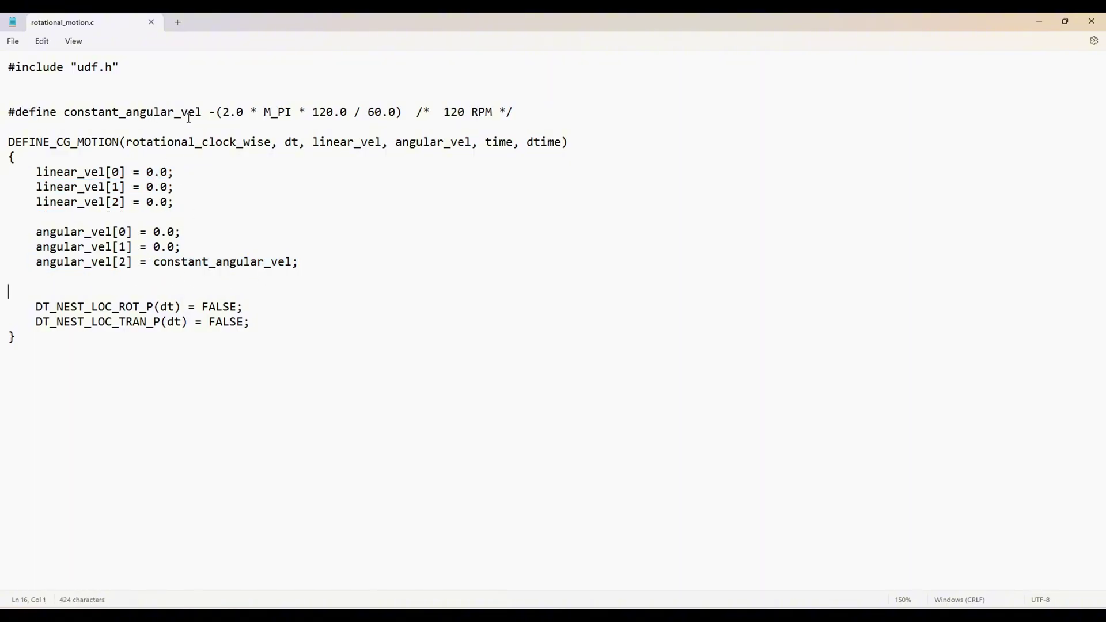
{"action": "left_click_drag", "start_coordinate": [215, 112], "coordinate": [403, 111]}
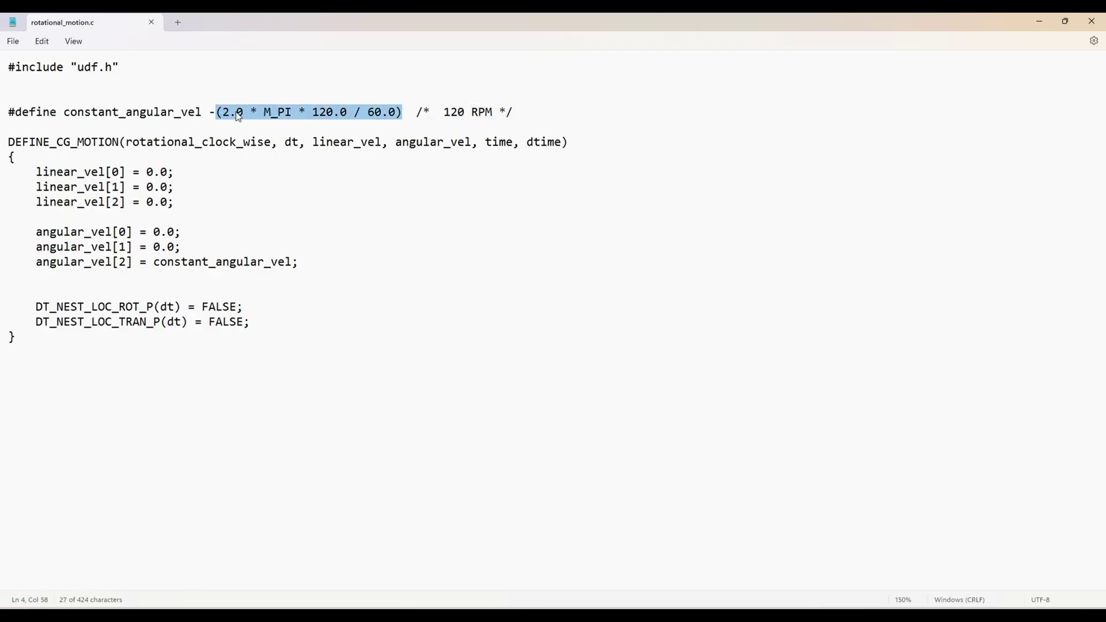
{"action": "left_click", "coordinate": [211, 113]}
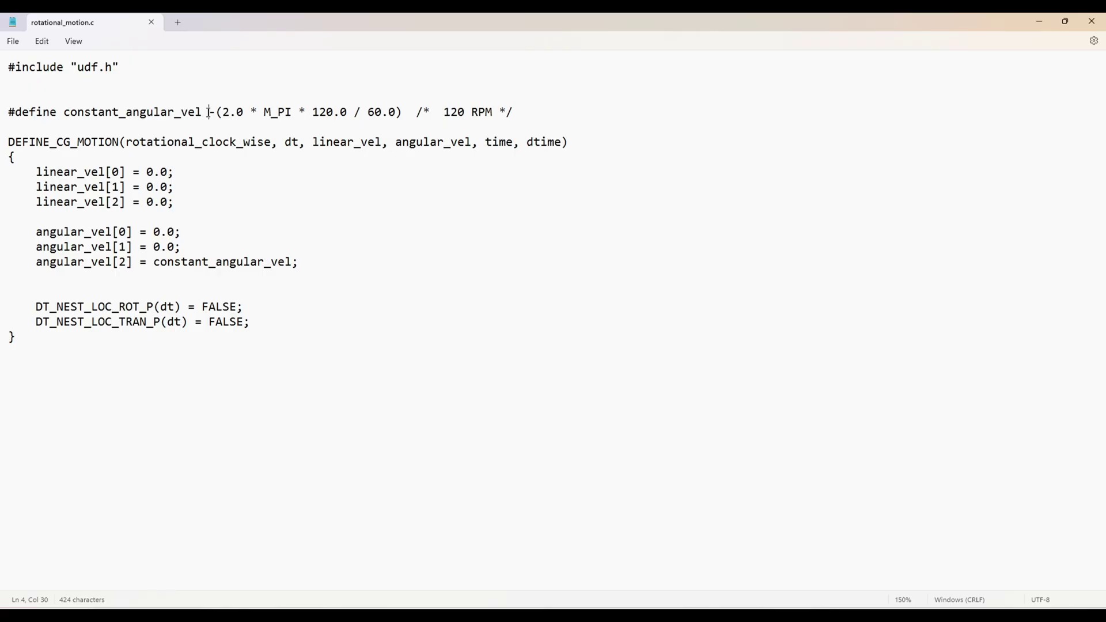
{"action": "left_click_drag", "start_coordinate": [395, 141], "coordinate": [581, 153]}
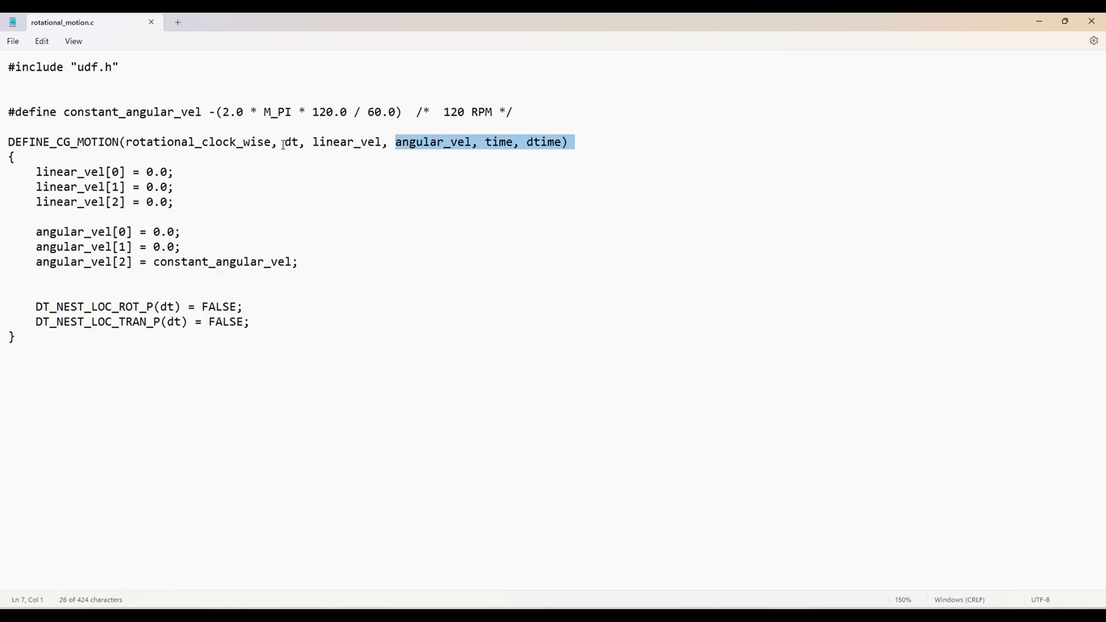
{"action": "left_click_drag", "start_coordinate": [299, 148], "coordinate": [293, 149]}
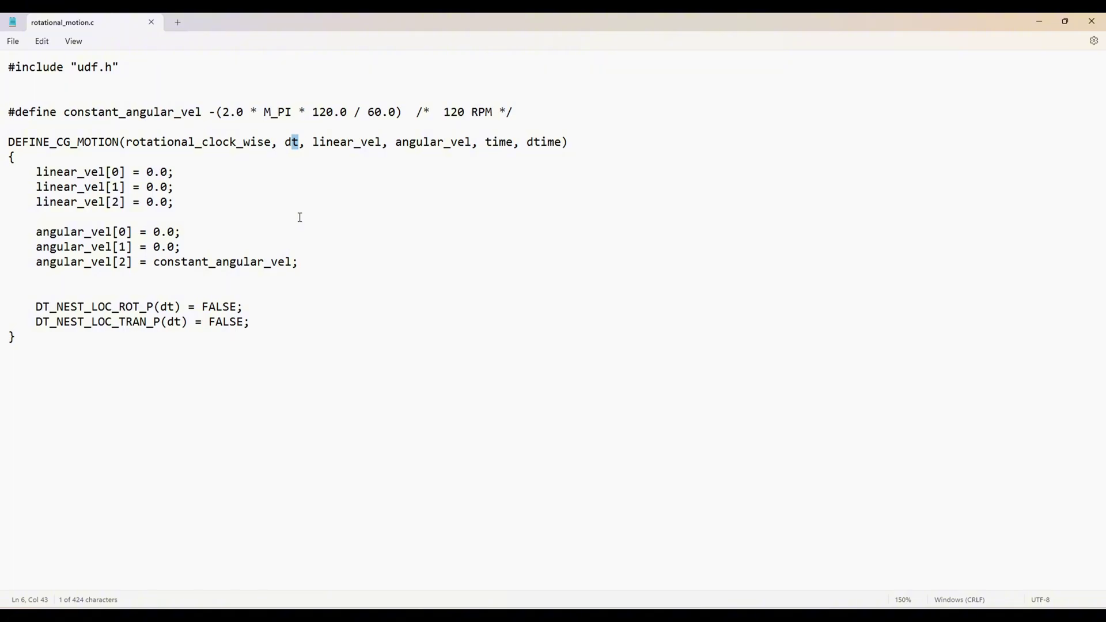
- Switch back to Fluent, build the compiled UDF library libudf from rotational_motion.c, and show the build output in the console
{"action": "key", "text": "alt+Tab"}
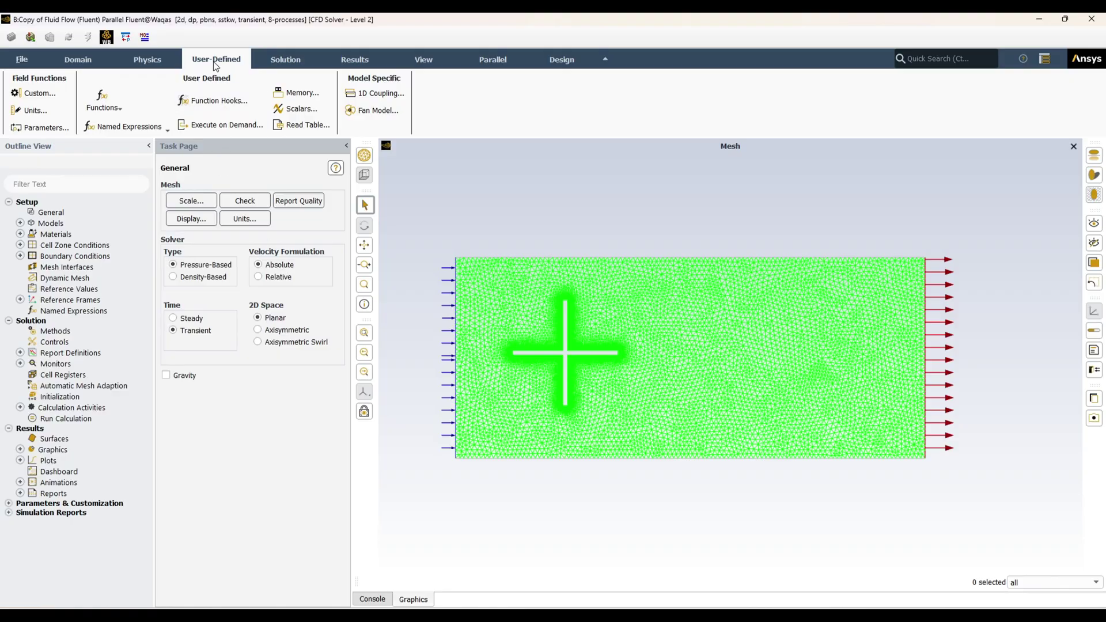
{"action": "left_click", "coordinate": [120, 109]}
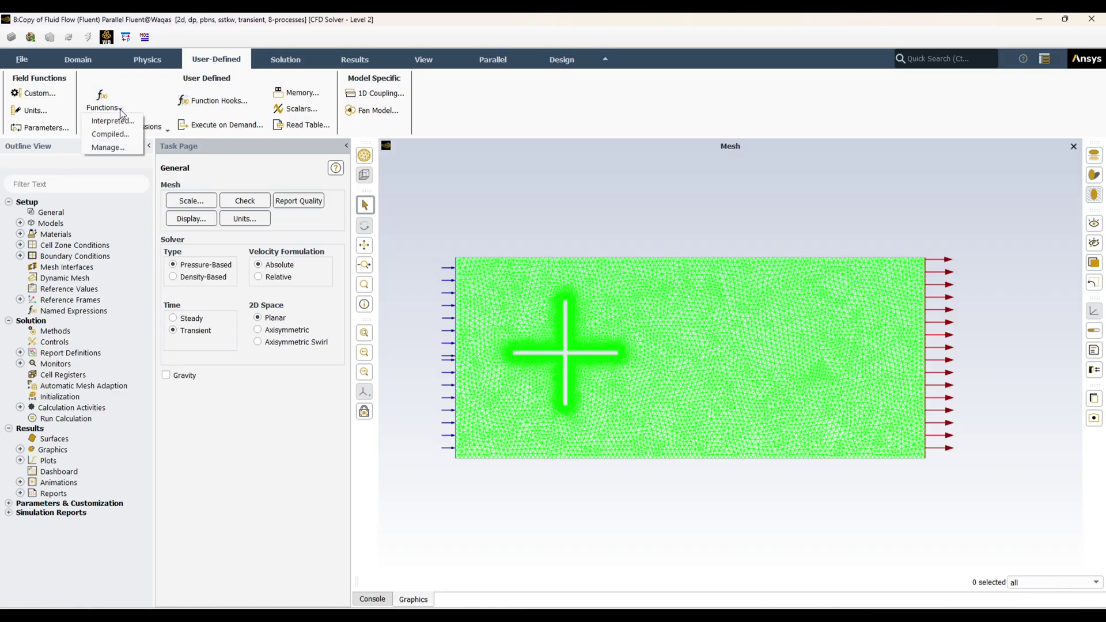
{"action": "left_click", "coordinate": [110, 135]}
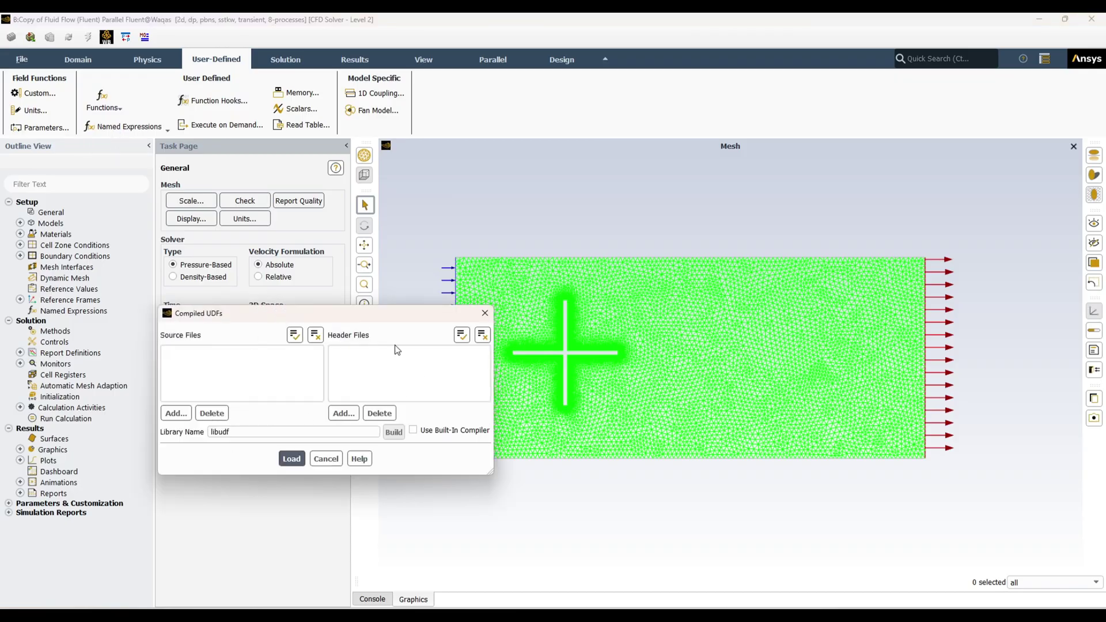
{"action": "left_click_drag", "start_coordinate": [386, 314], "coordinate": [450, 195]}
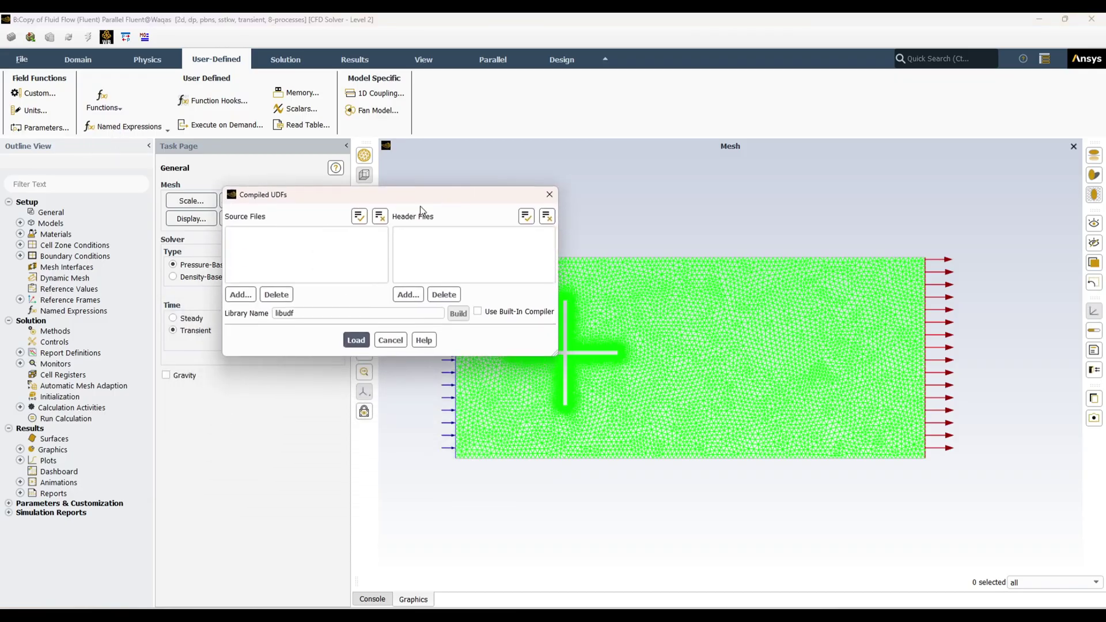
{"action": "left_click", "coordinate": [241, 295]}
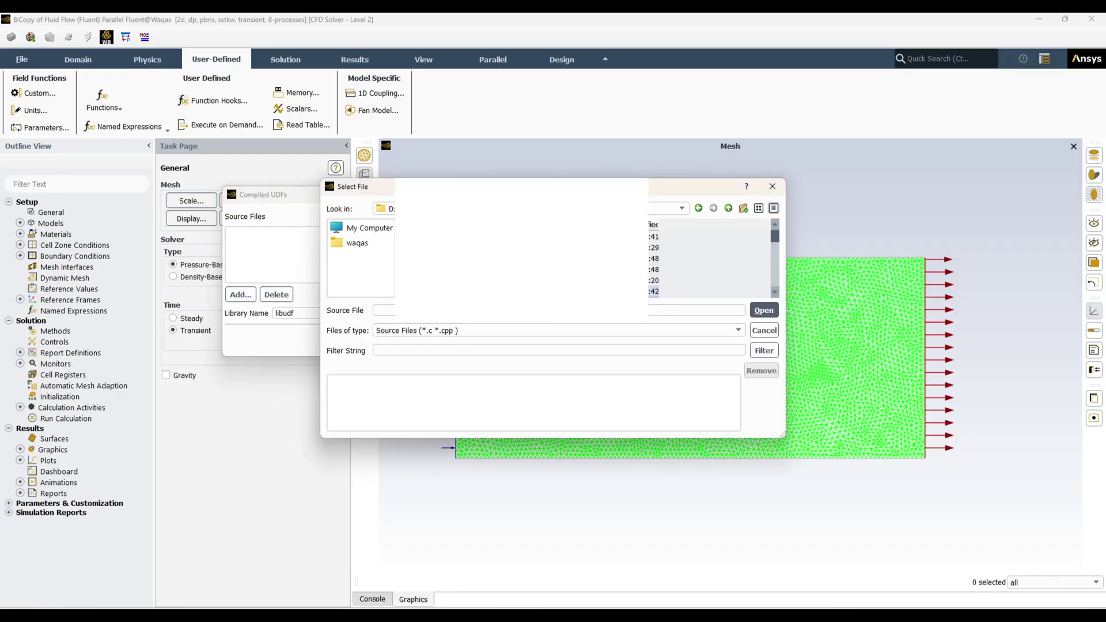
{"action": "left_click", "coordinate": [764, 310]}
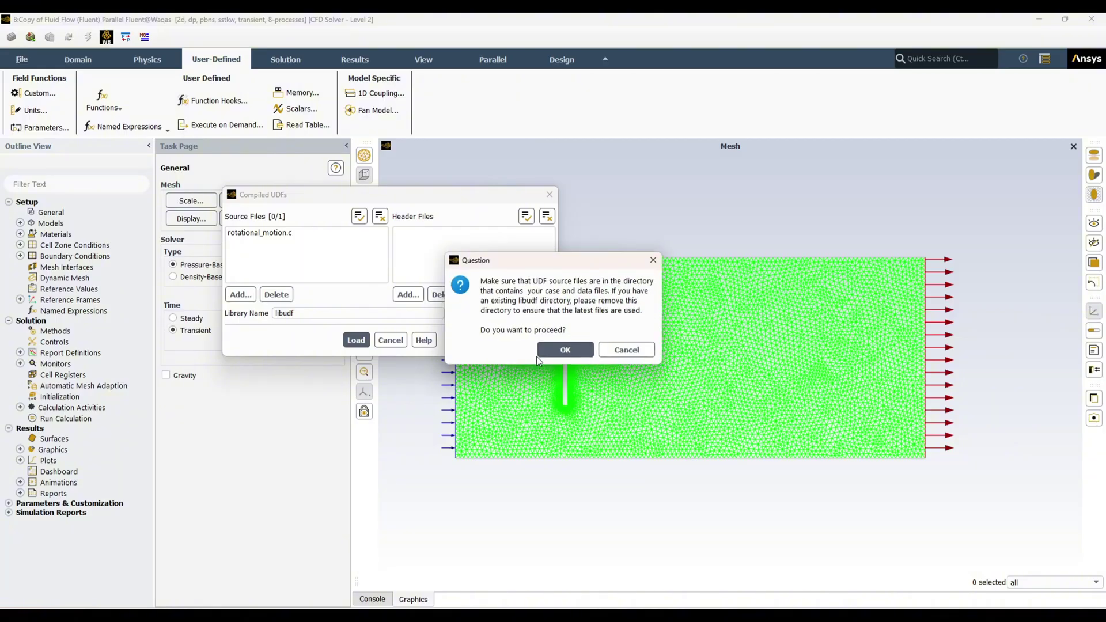
{"action": "left_click", "coordinate": [563, 347]}
{"action": "left_click", "coordinate": [372, 599]}
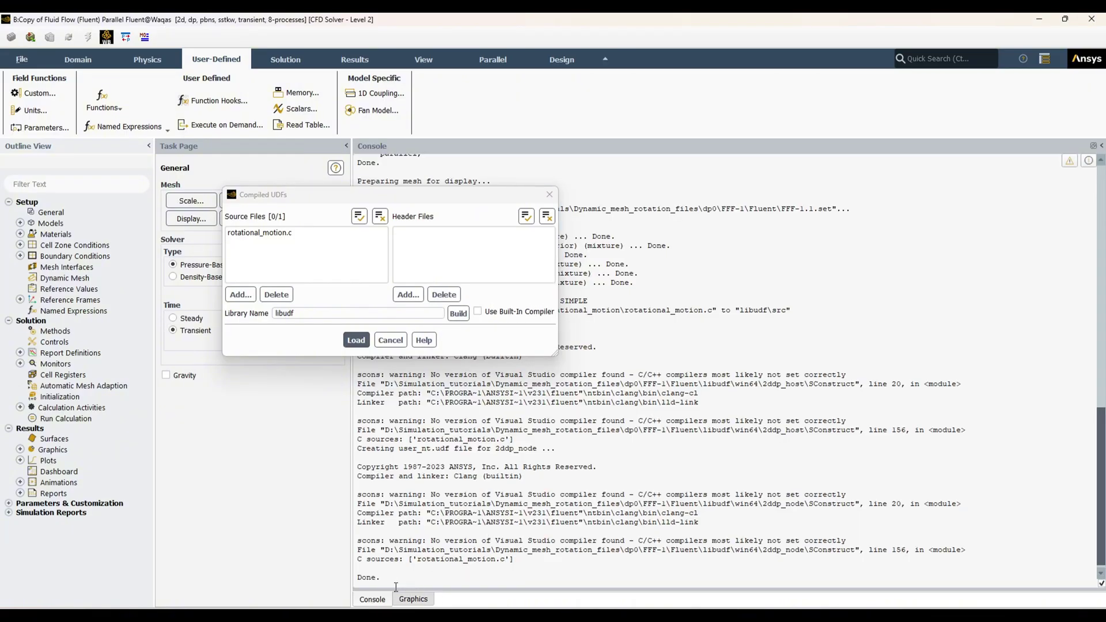
- Load the compiled UDF library libudf into the solver
{"action": "left_click_drag", "start_coordinate": [394, 579], "coordinate": [359, 498]}
{"action": "left_click", "coordinate": [357, 339]}
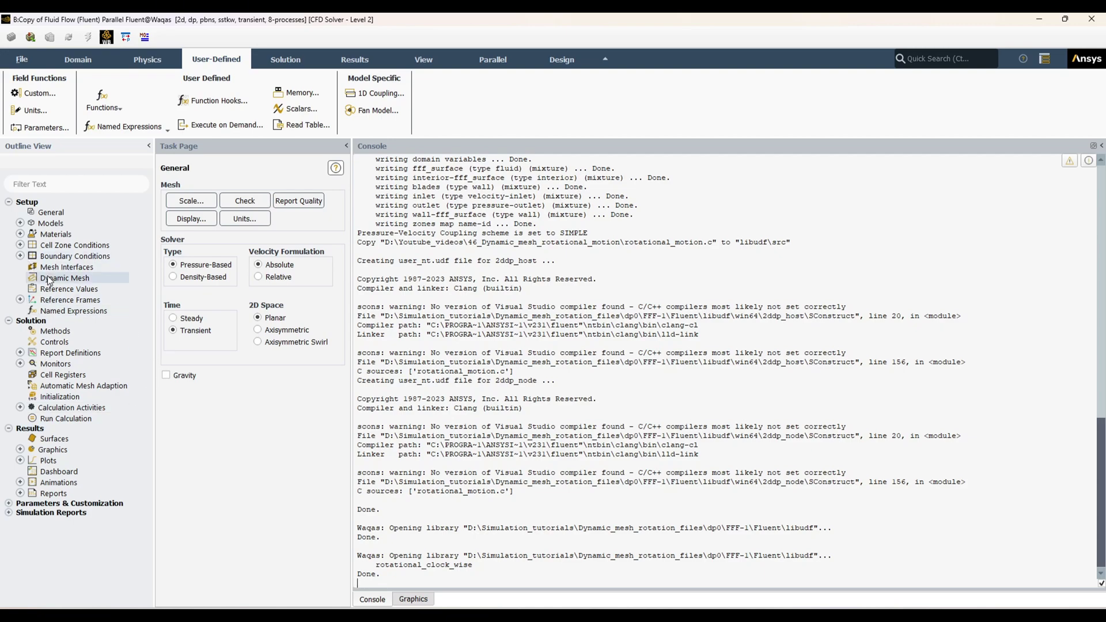
- Look through the entries under Models, Materials and Cell Zone Conditions in the setup tree
{"action": "left_click", "coordinate": [21, 223]}
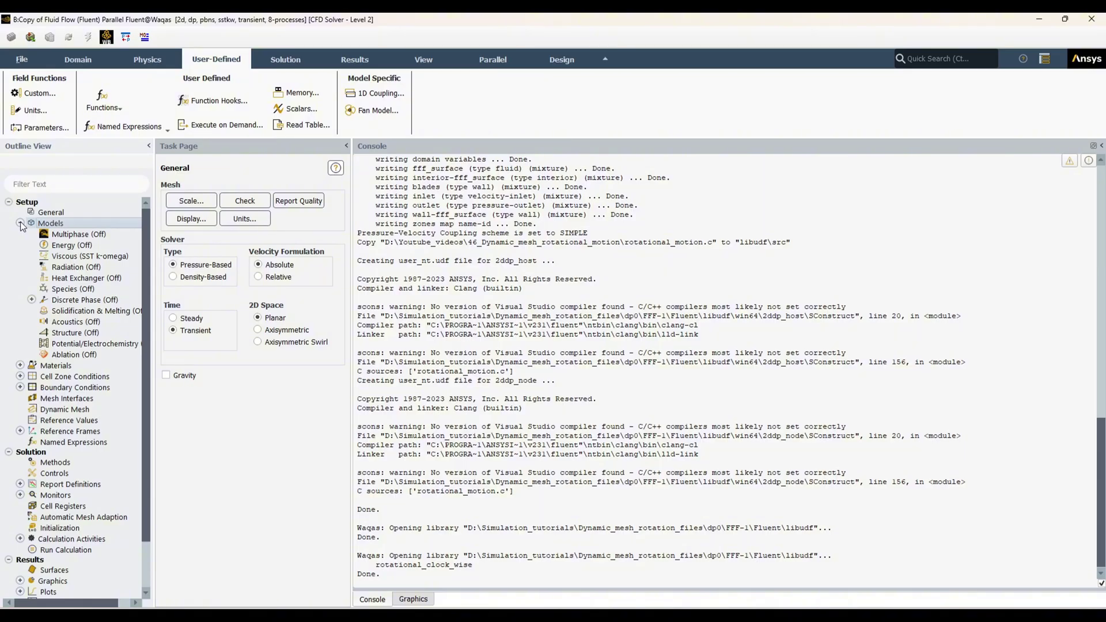
{"action": "left_click", "coordinate": [20, 223]}
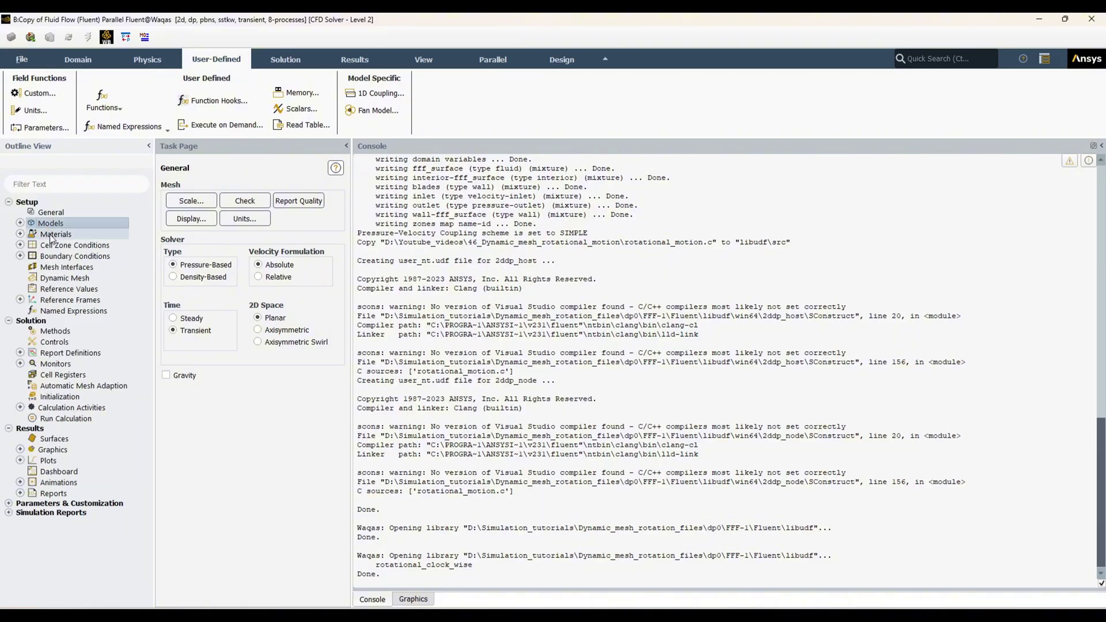
{"action": "left_click", "coordinate": [20, 234]}
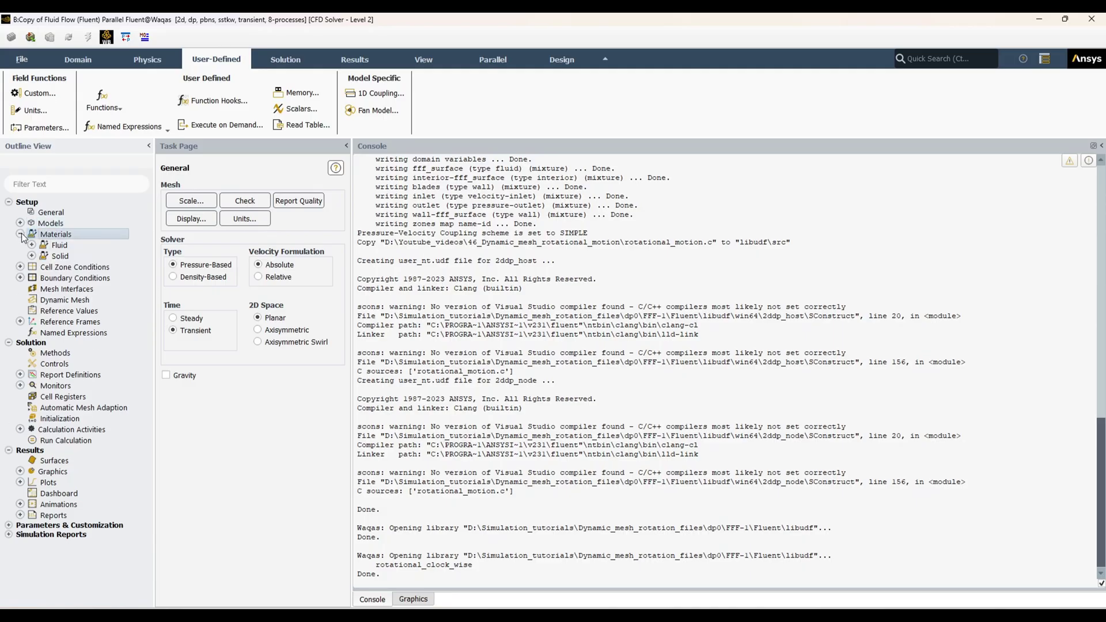
{"action": "left_click", "coordinate": [20, 234]}
{"action": "left_click", "coordinate": [20, 245]}
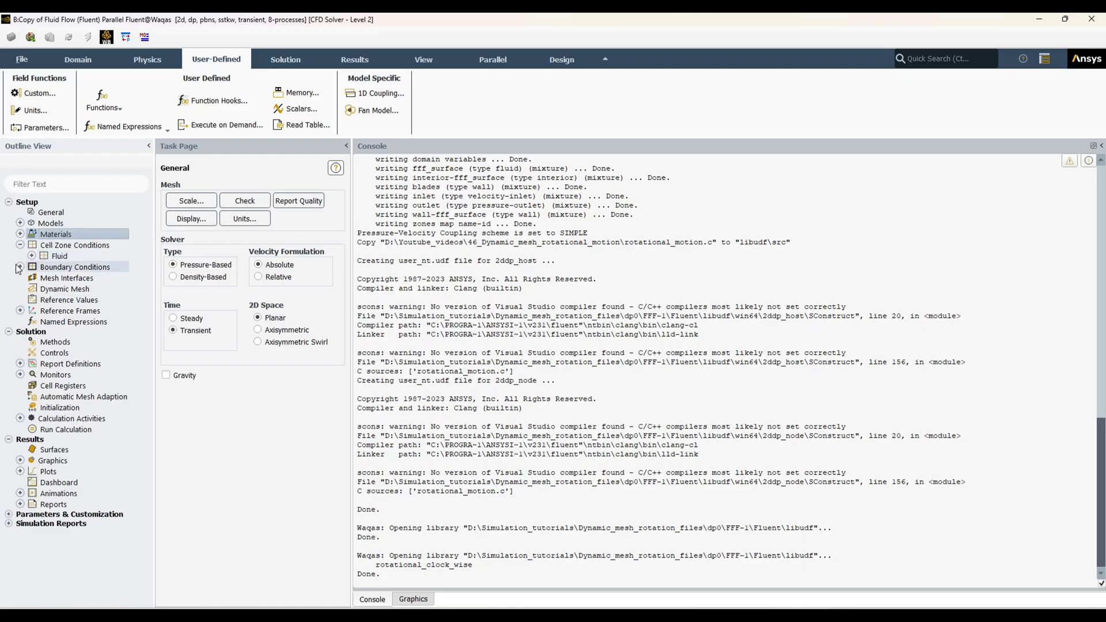
{"action": "left_click", "coordinate": [20, 245]}
- Set the velocity magnitude of the inlet boundary condition to 1.5 m/s
{"action": "left_click", "coordinate": [20, 256]}
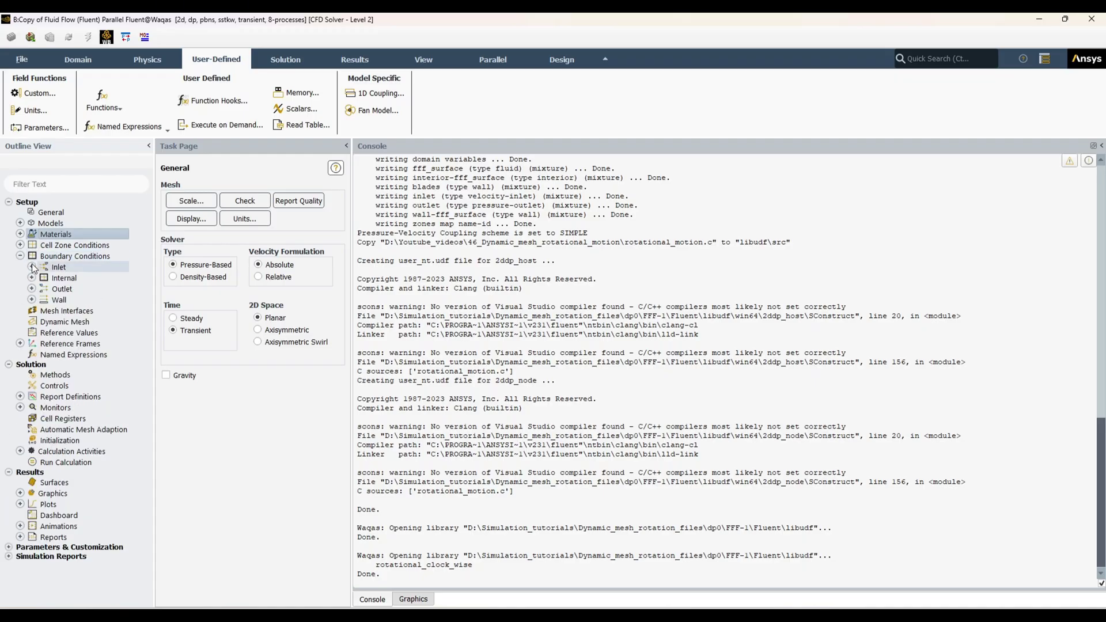
{"action": "left_click", "coordinate": [32, 267]}
{"action": "double_click", "coordinate": [89, 279]}
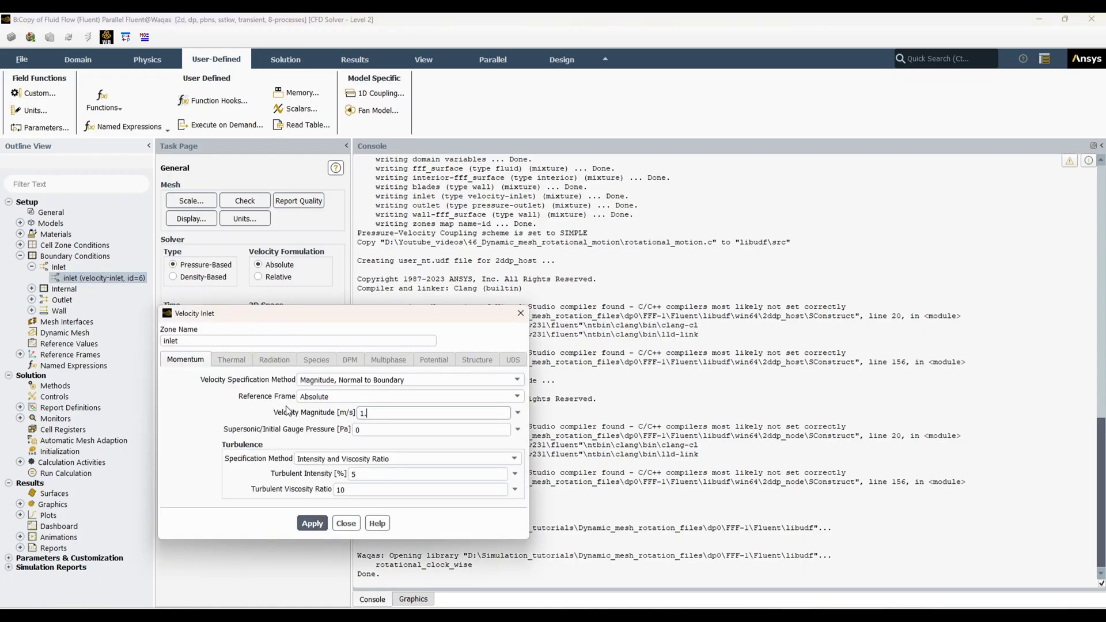
{"action": "left_click", "coordinate": [312, 524]}
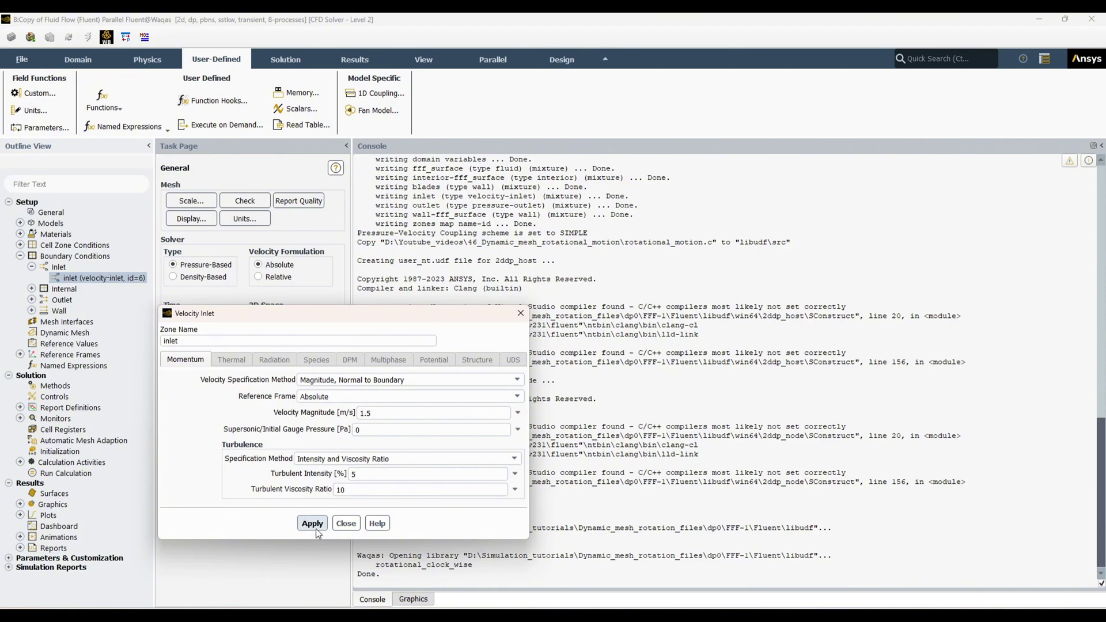
{"action": "left_click", "coordinate": [347, 525]}
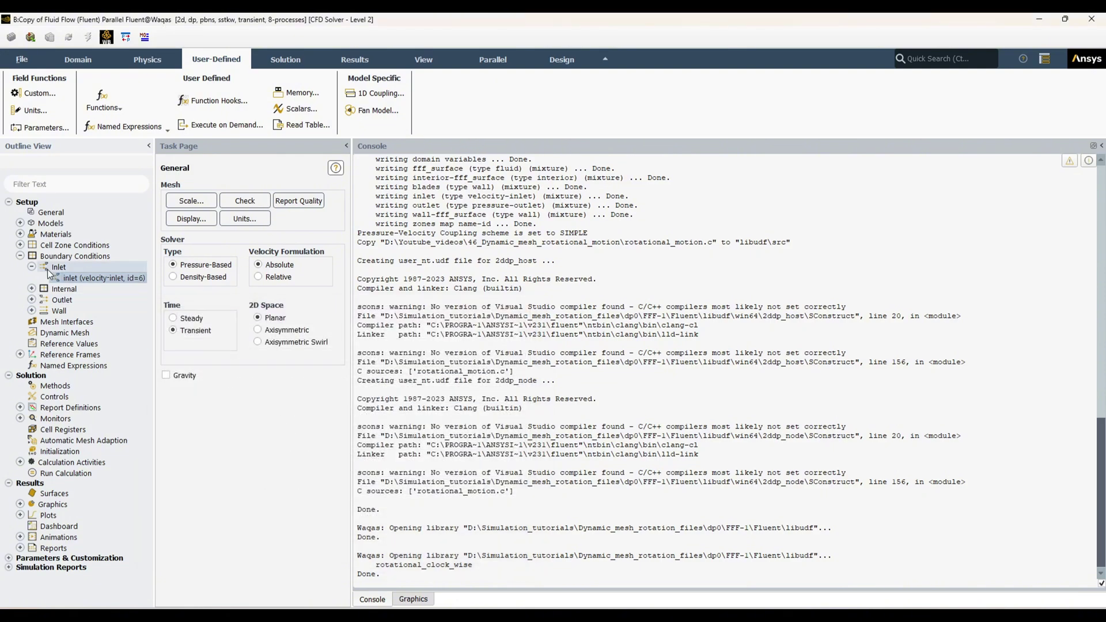
{"action": "left_click", "coordinate": [31, 267]}
{"action": "left_click", "coordinate": [21, 256]}
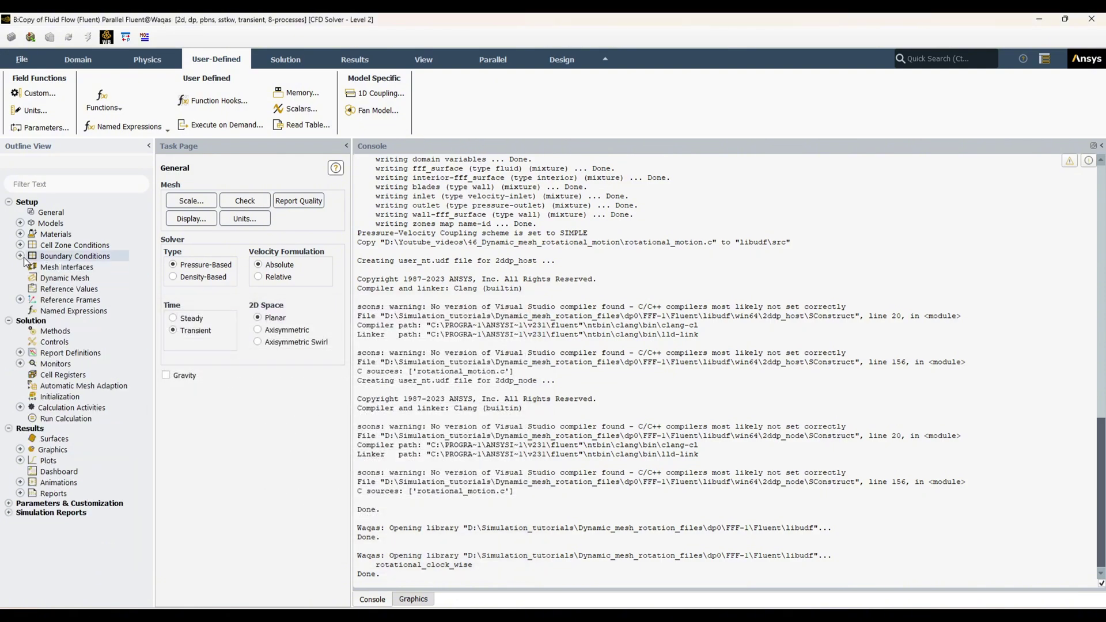
- Enable Dynamic Mesh with the Smoothing and Remeshing mesh methods
{"action": "left_click", "coordinate": [56, 277]}
{"action": "left_click", "coordinate": [166, 186]}
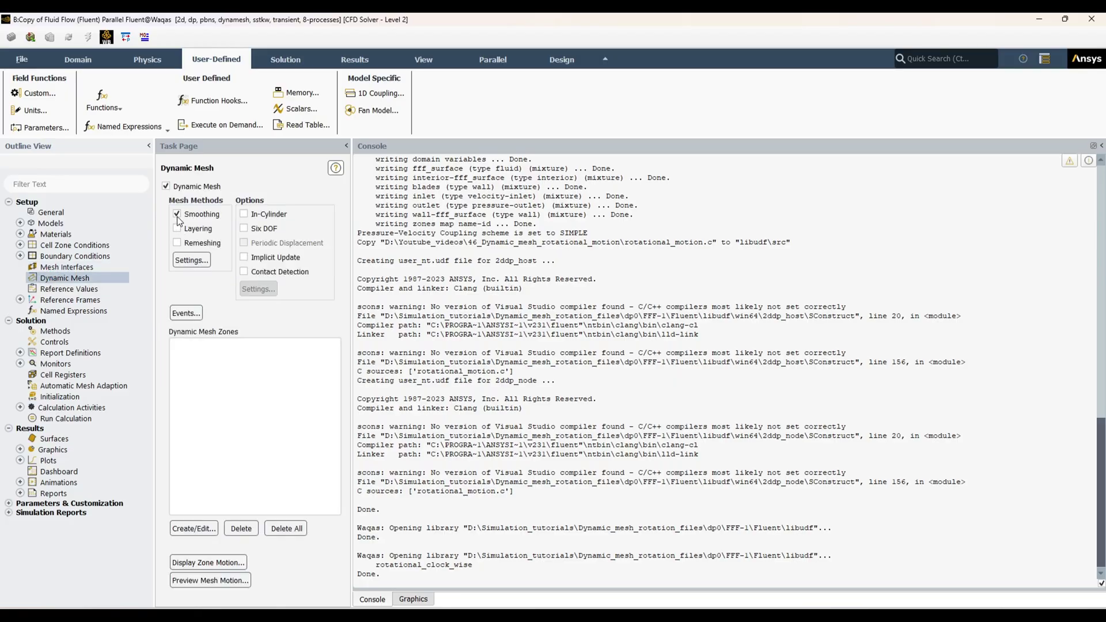
{"action": "left_click", "coordinate": [177, 242]}
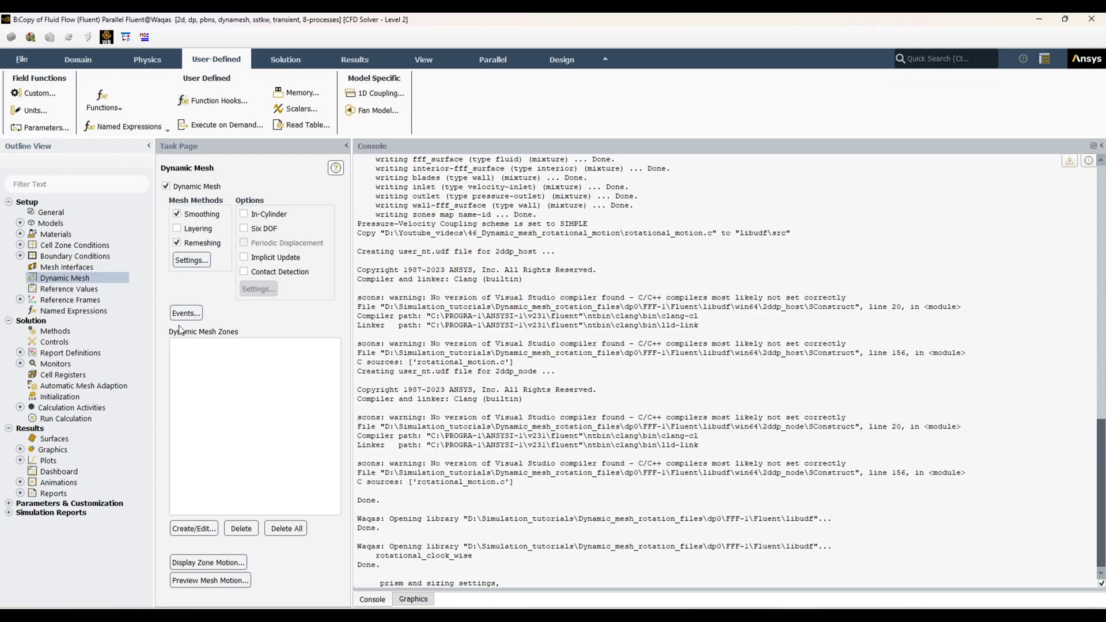
- Set the diffusion parameter to 2 in the advanced settings of the Diffusion smoothing method
{"action": "left_click", "coordinate": [197, 262]}
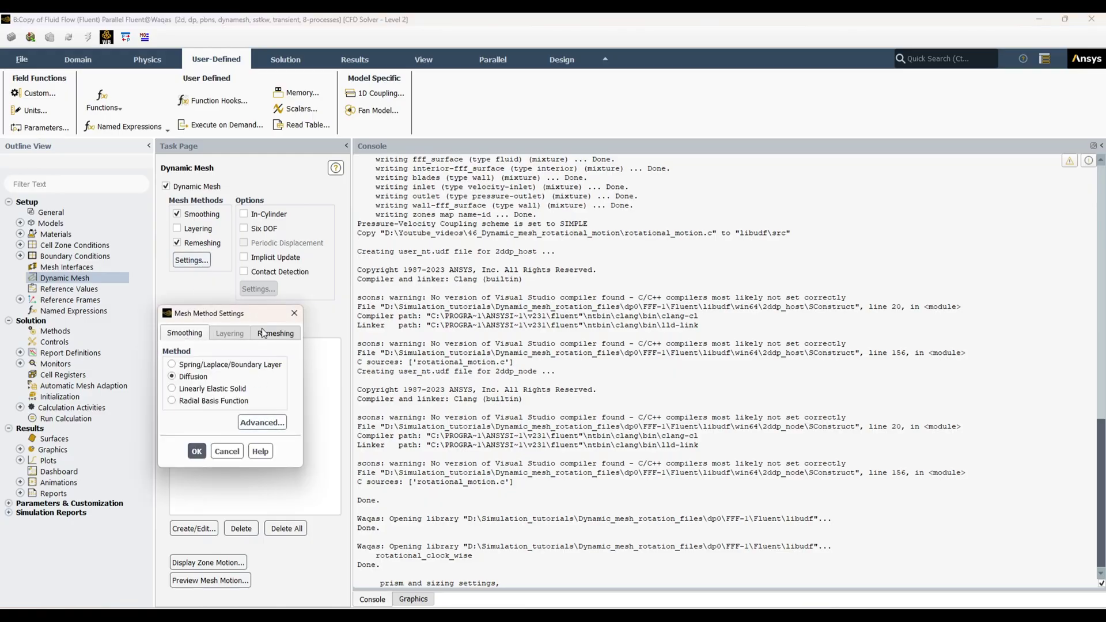
{"action": "left_click_drag", "start_coordinate": [262, 315], "coordinate": [428, 197]}
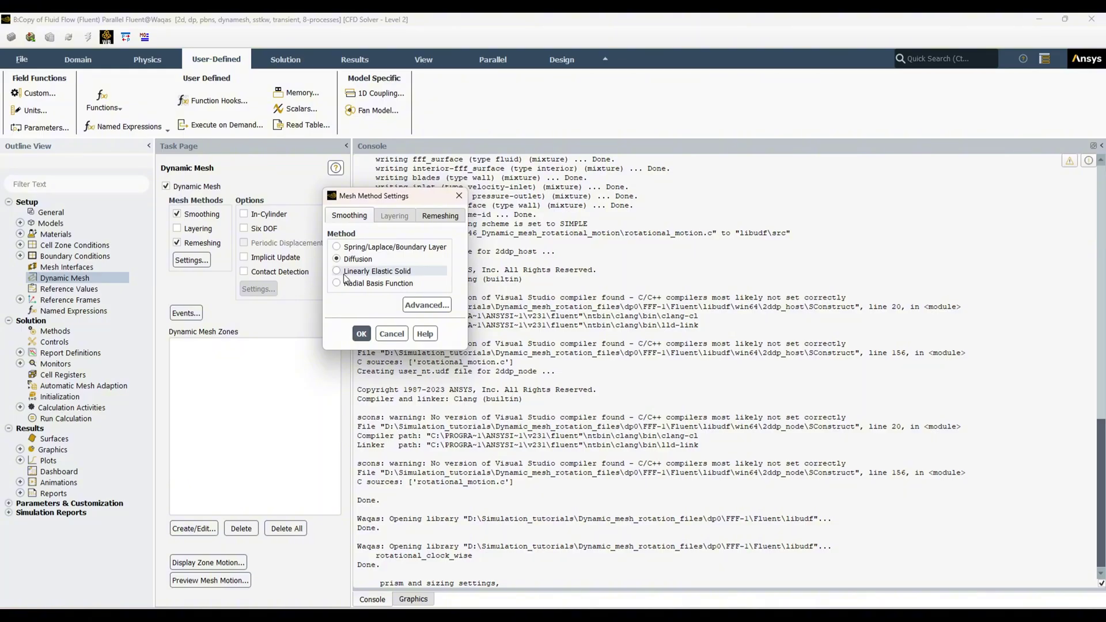
{"action": "left_click", "coordinate": [425, 305]}
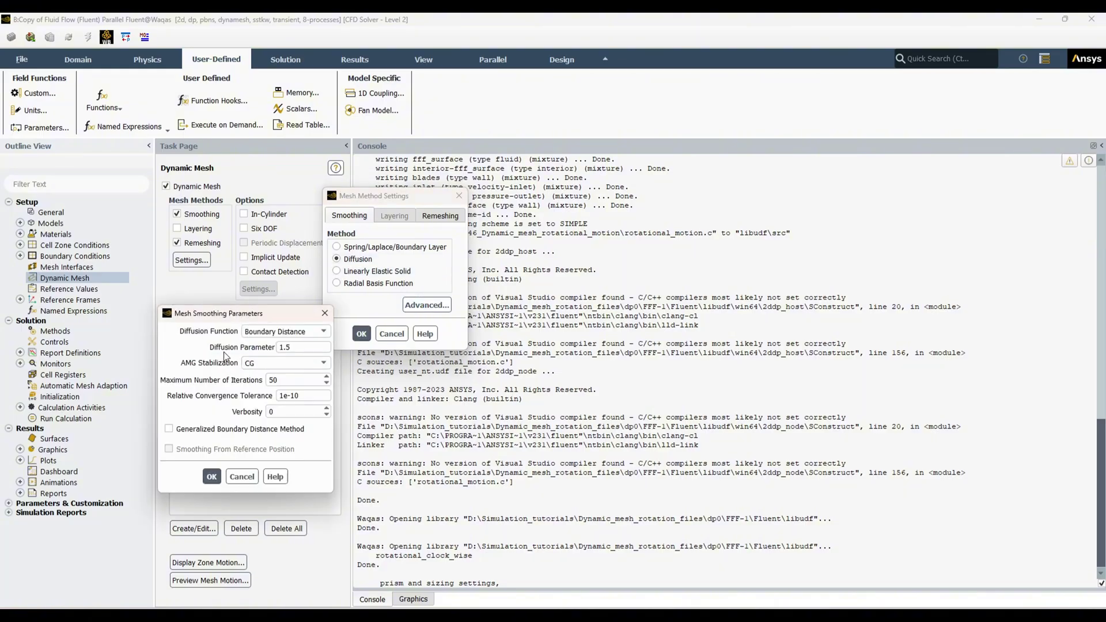
{"action": "left_click", "coordinate": [293, 347]}
{"action": "left_click_drag", "start_coordinate": [294, 347], "coordinate": [269, 352]}
{"action": "type", "text": "0"}
{"action": "key", "text": "BackSpace"}
{"action": "type", "text": "2"}
{"action": "left_click", "coordinate": [212, 477]}
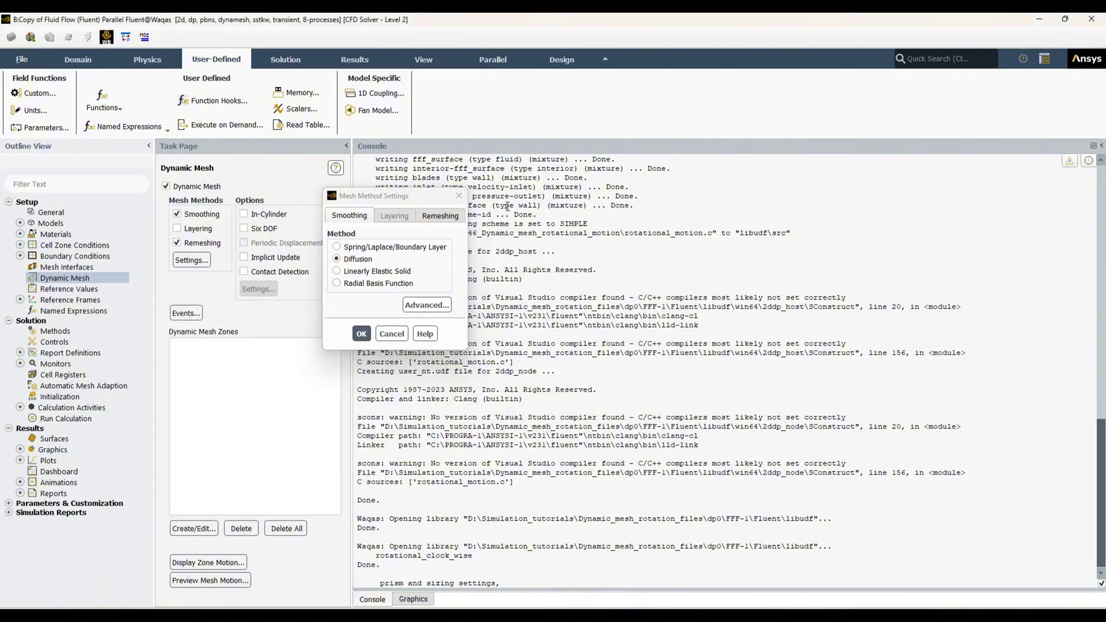
- Check the advanced Unified Remeshing settings, then choose Methods-Based Remeshing with Region Face enabled alongside Local Cell
{"action": "left_click", "coordinate": [449, 218]}
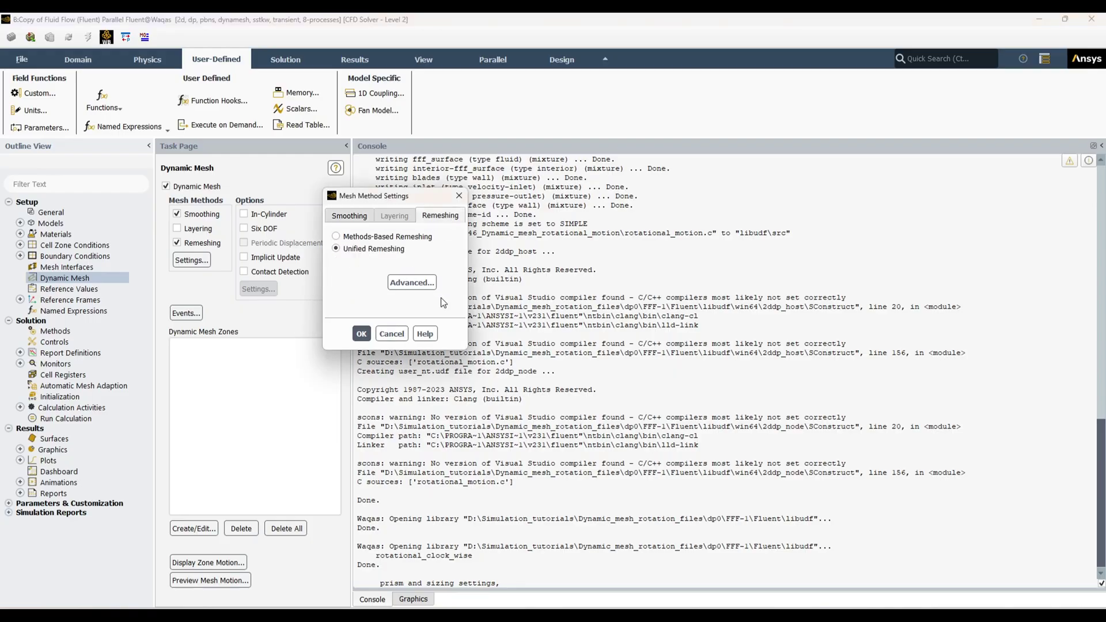
{"action": "left_click", "coordinate": [418, 283]}
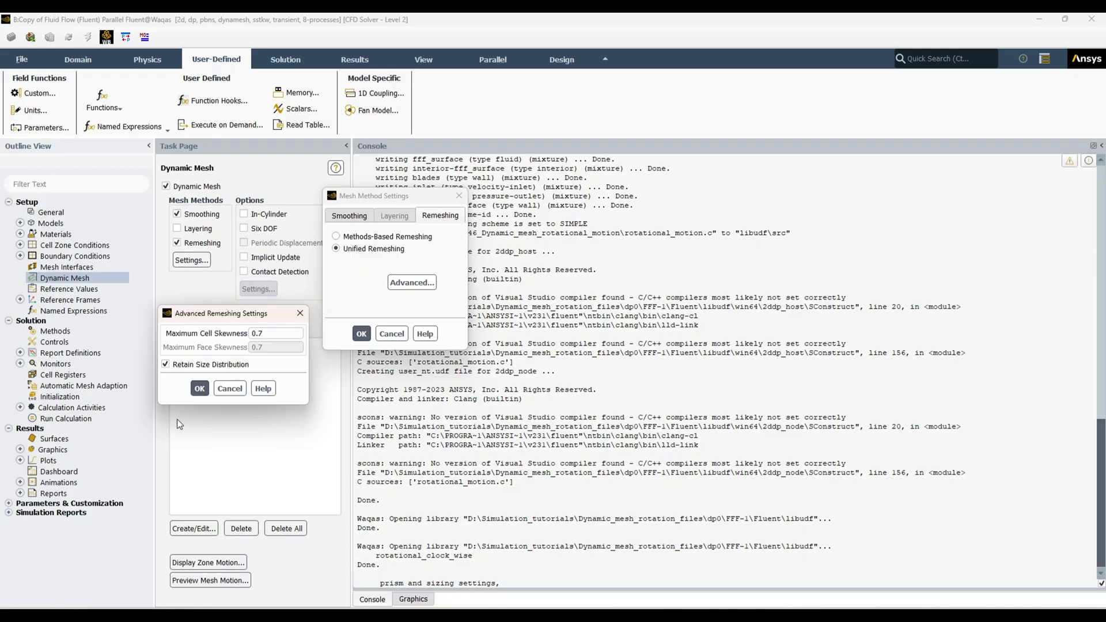
{"action": "left_click", "coordinate": [229, 389]}
{"action": "left_click", "coordinate": [336, 237]}
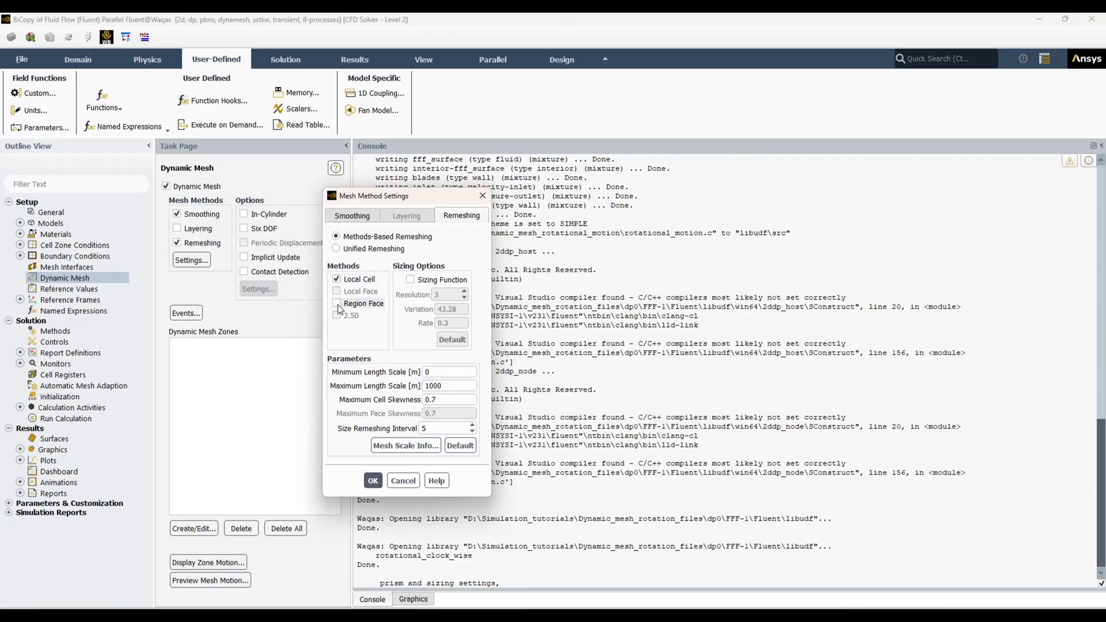
{"action": "left_click", "coordinate": [338, 304]}
- Consult the mesh scale info and set the remeshing minimum length scale to 0.0005 m and the maximum to 0.03 m
{"action": "left_click", "coordinate": [406, 446]}
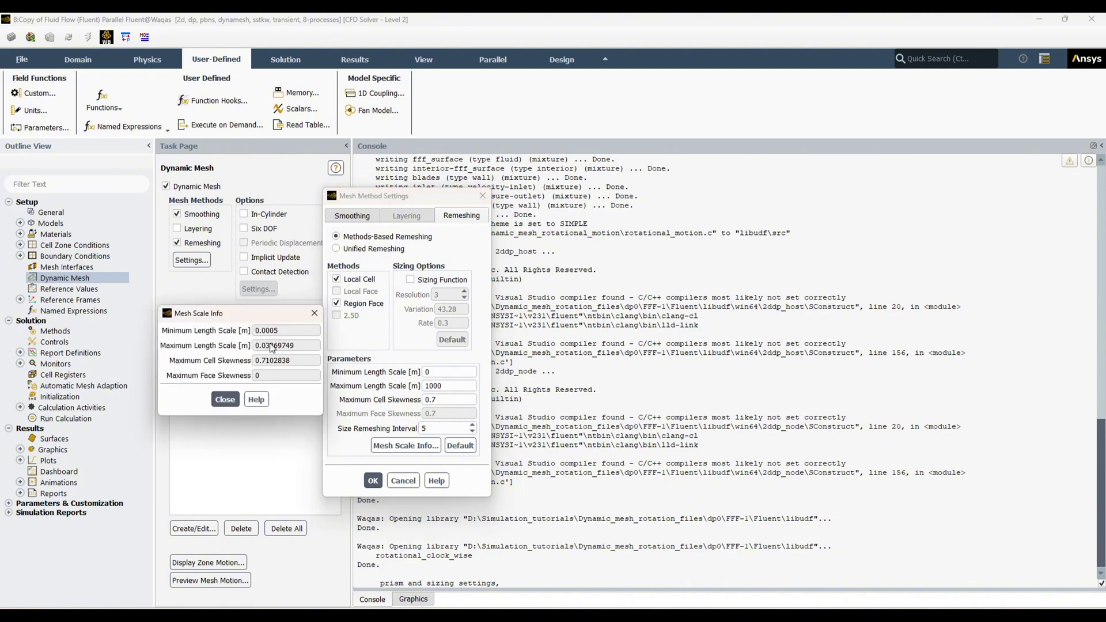
{"action": "left_click_drag", "start_coordinate": [275, 317], "coordinate": [218, 289]}
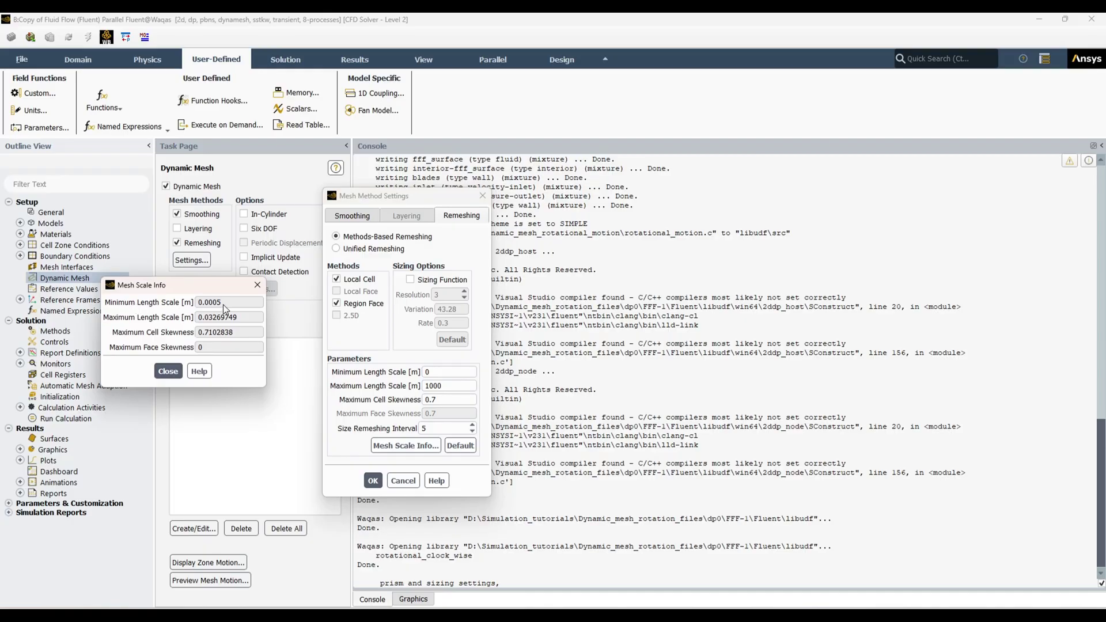
{"action": "double_click", "coordinate": [445, 374]}
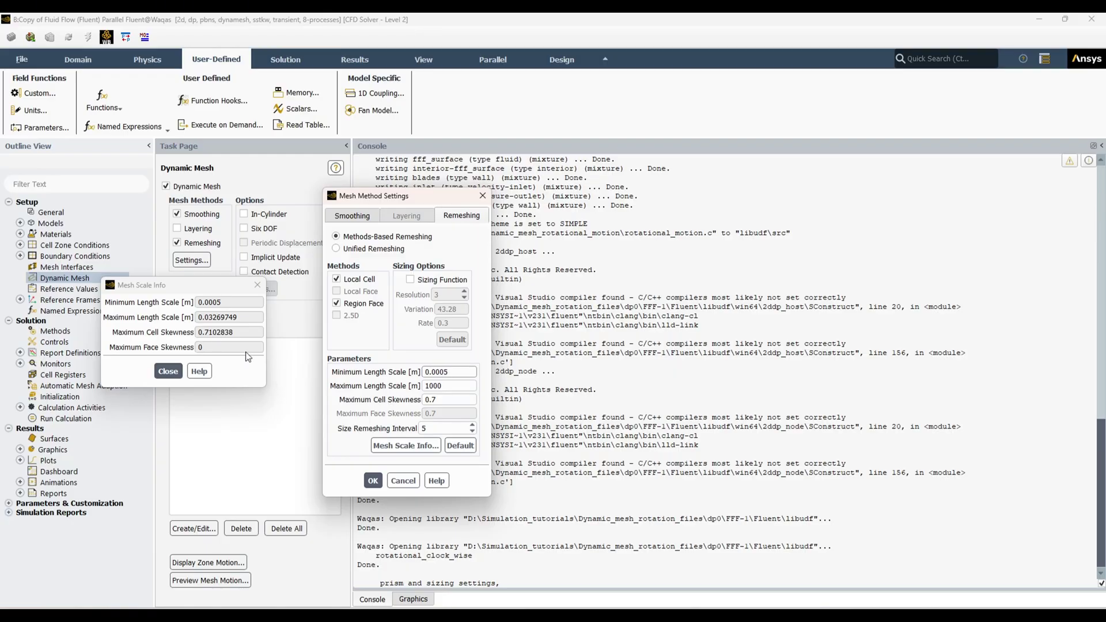
{"action": "double_click", "coordinate": [433, 385]}
{"action": "type", "text": "0"}
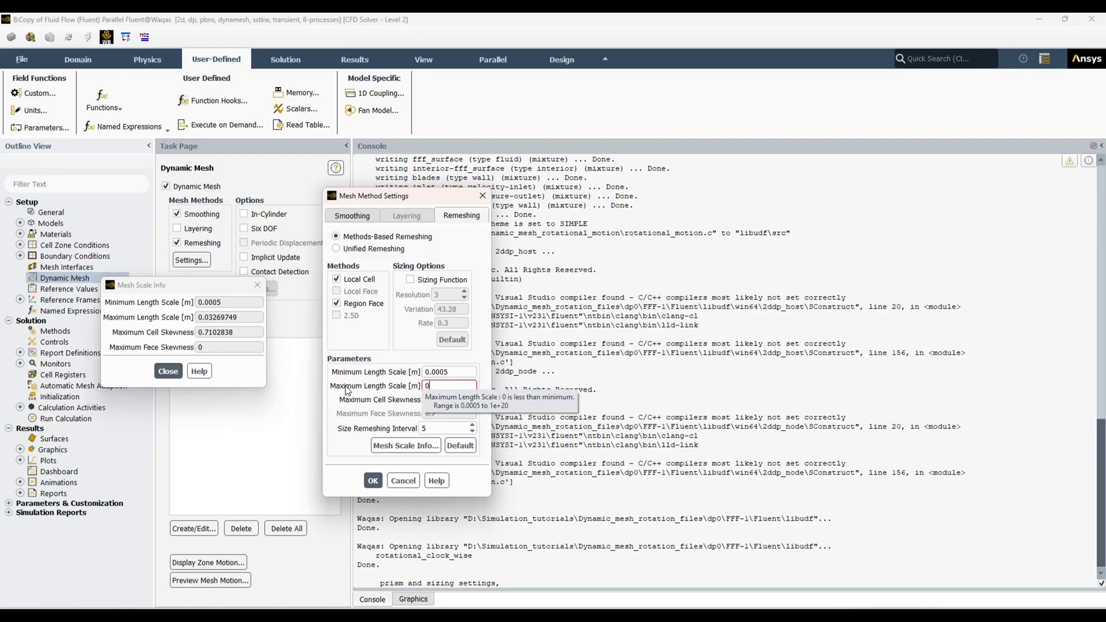
{"action": "type", "text": ".03"}
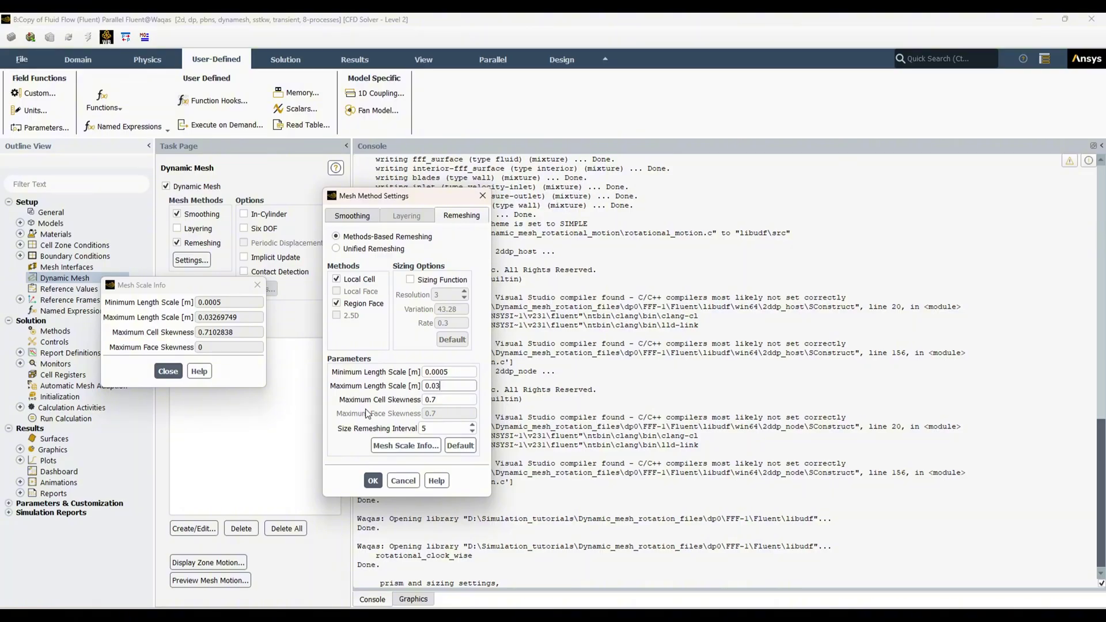
- Set the maximum cell skewness for remeshing to 0.5 and accept the mesh method settings
{"action": "left_click", "coordinate": [456, 400]}
{"action": "key", "text": "BackSpace"}
{"action": "type", "text": "5"}
{"action": "left_click", "coordinate": [167, 371]}
{"action": "left_click", "coordinate": [373, 482]}
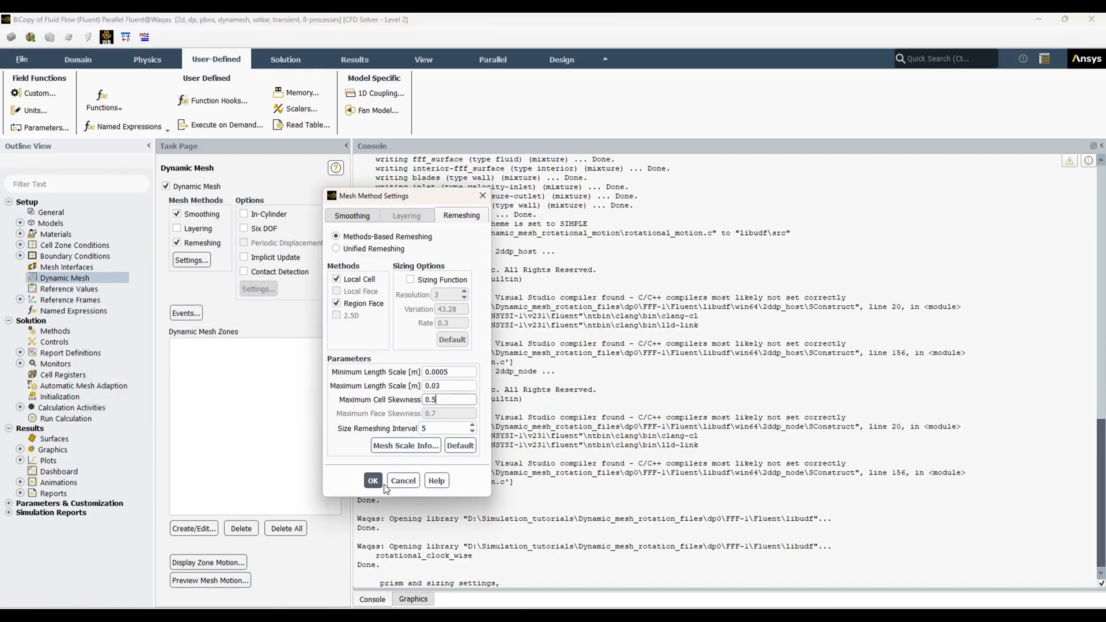
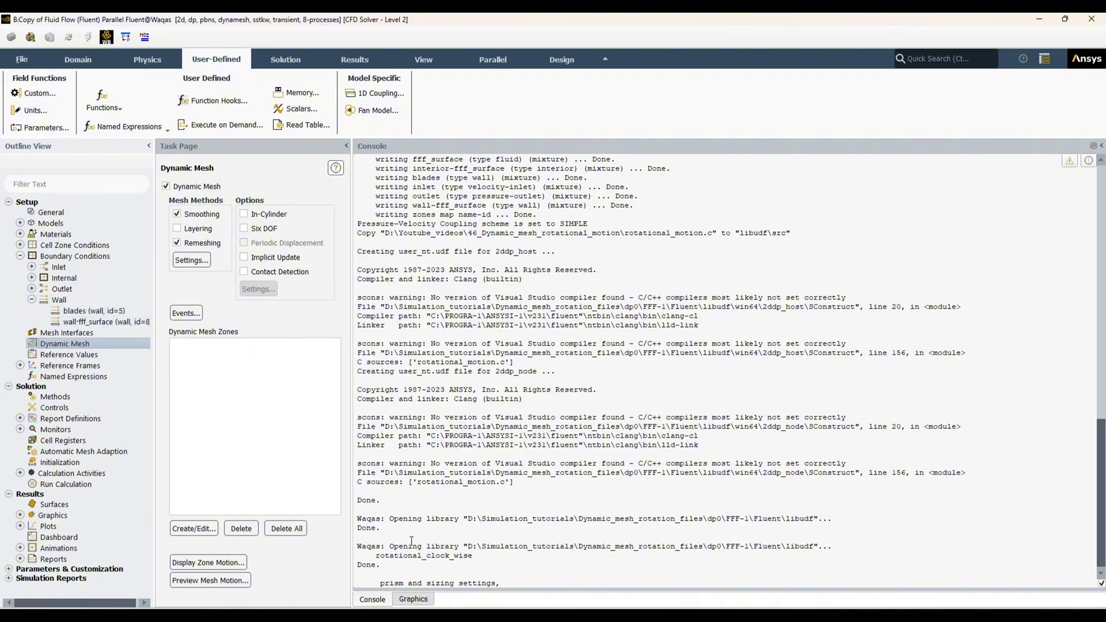
- Display the blades wall in the graphics view and add wall-fff_surface to the active window to inspect both zones
{"action": "left_click", "coordinate": [420, 602]}
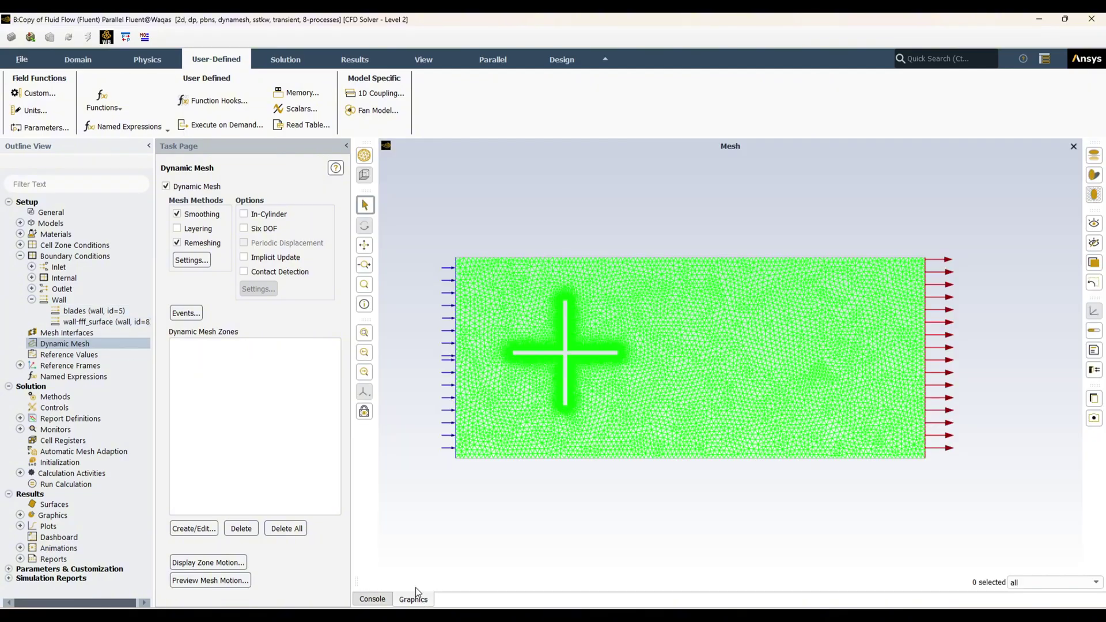
{"action": "right_click", "coordinate": [100, 314]}
{"action": "left_click", "coordinate": [110, 412]}
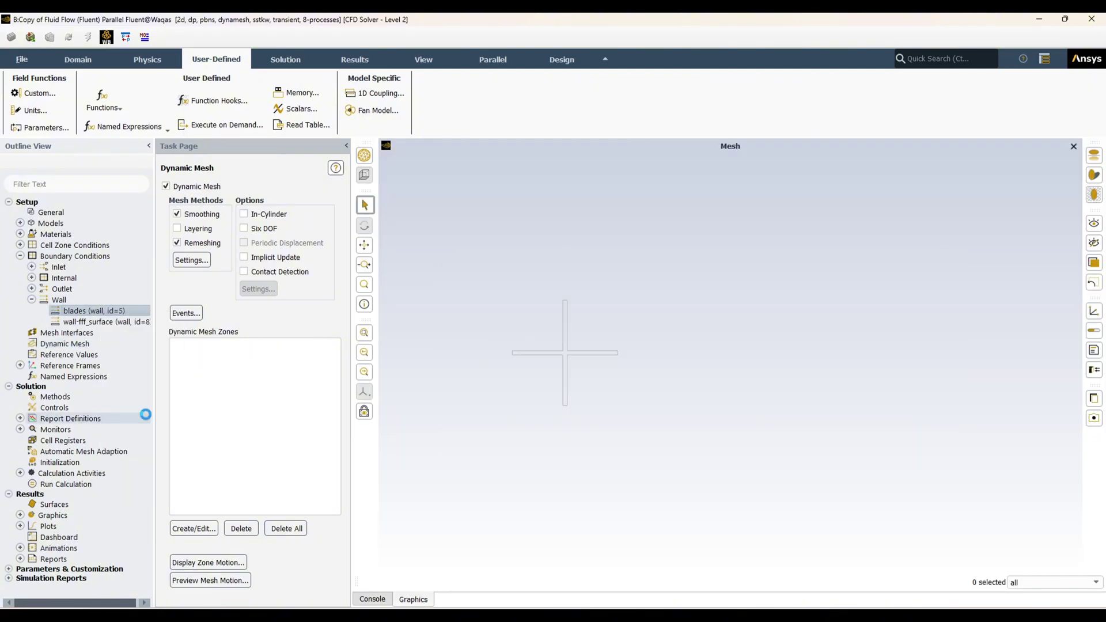
{"action": "scroll", "coordinate": [536, 352], "scroll_direction": "up", "scroll_amount": 5}
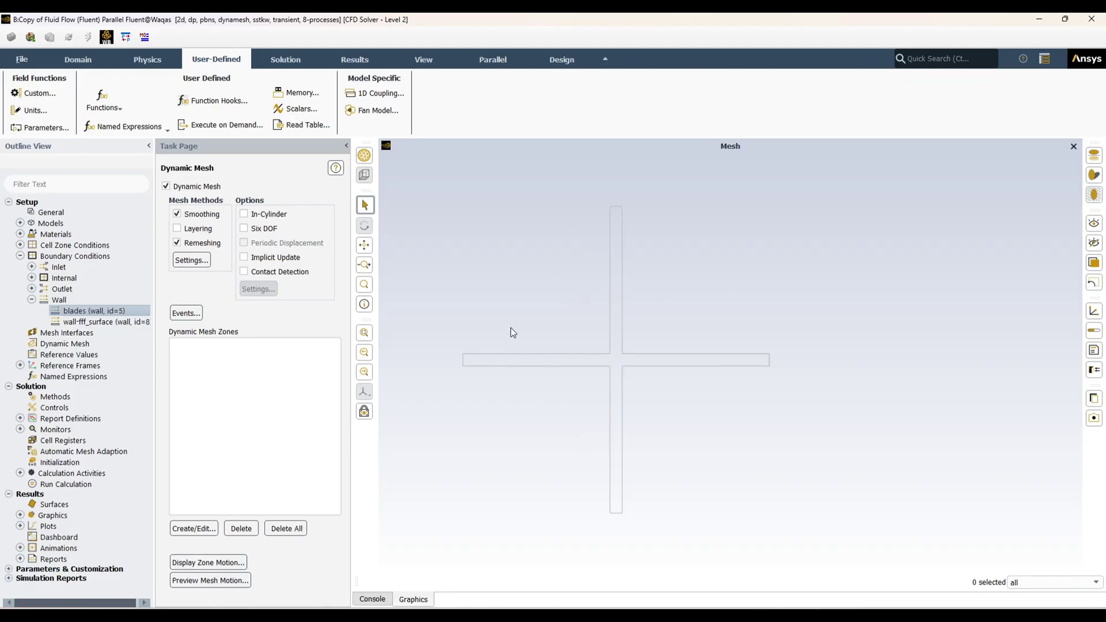
{"action": "right_click", "coordinate": [118, 322]}
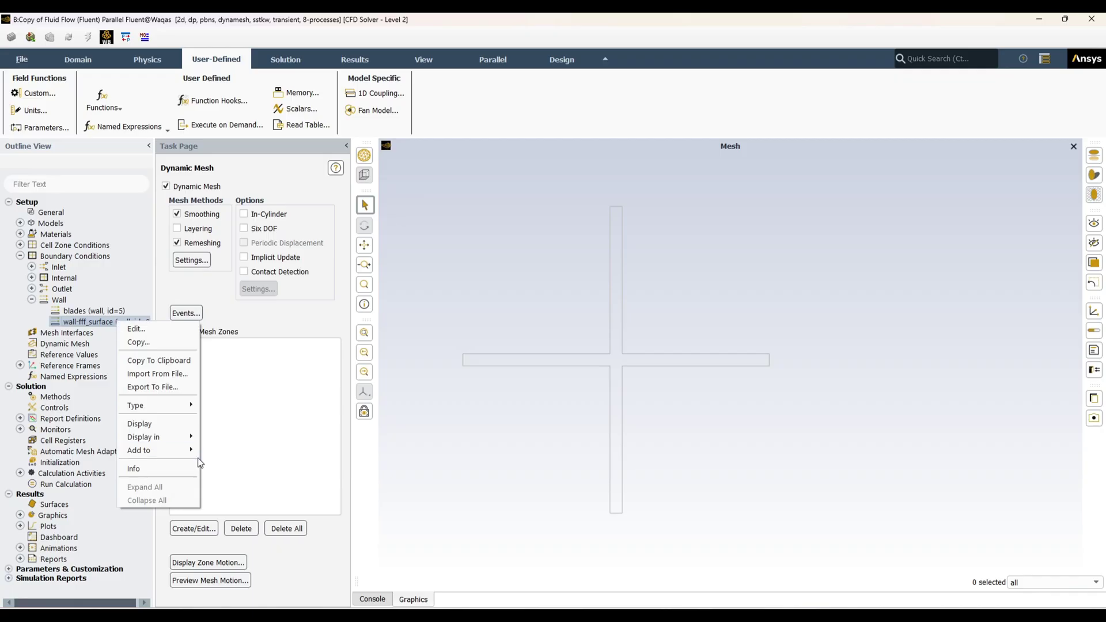
{"action": "mouse_move", "coordinate": [175, 442]}
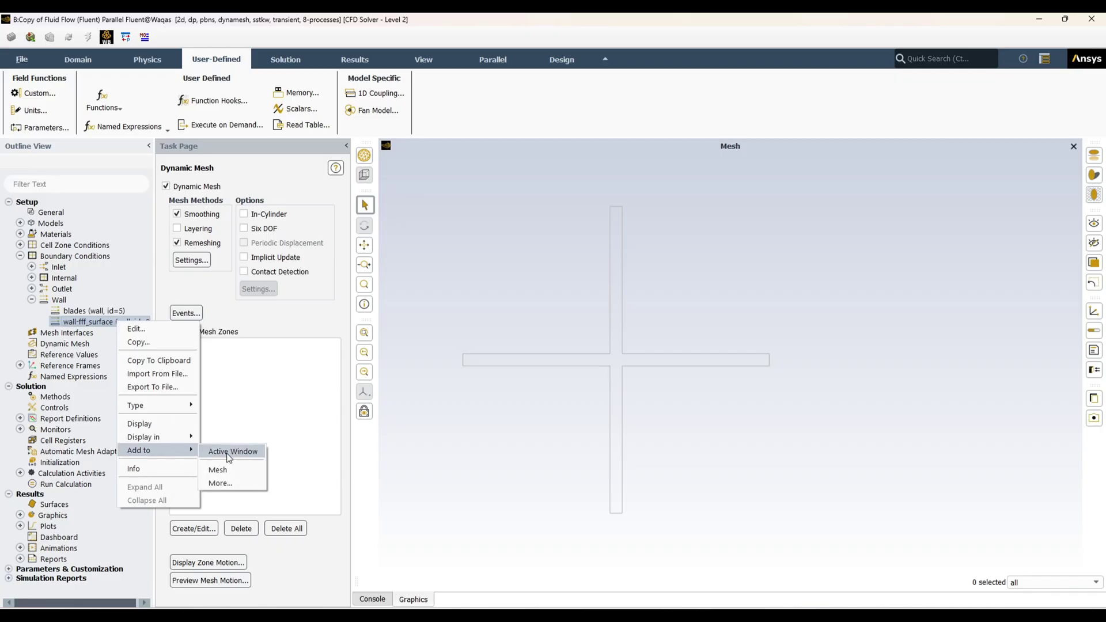
{"action": "left_click", "coordinate": [231, 445]}
{"action": "scroll", "coordinate": [618, 390], "scroll_direction": "up", "scroll_amount": 3}
{"action": "scroll", "coordinate": [617, 389], "scroll_direction": "down", "scroll_amount": 3}
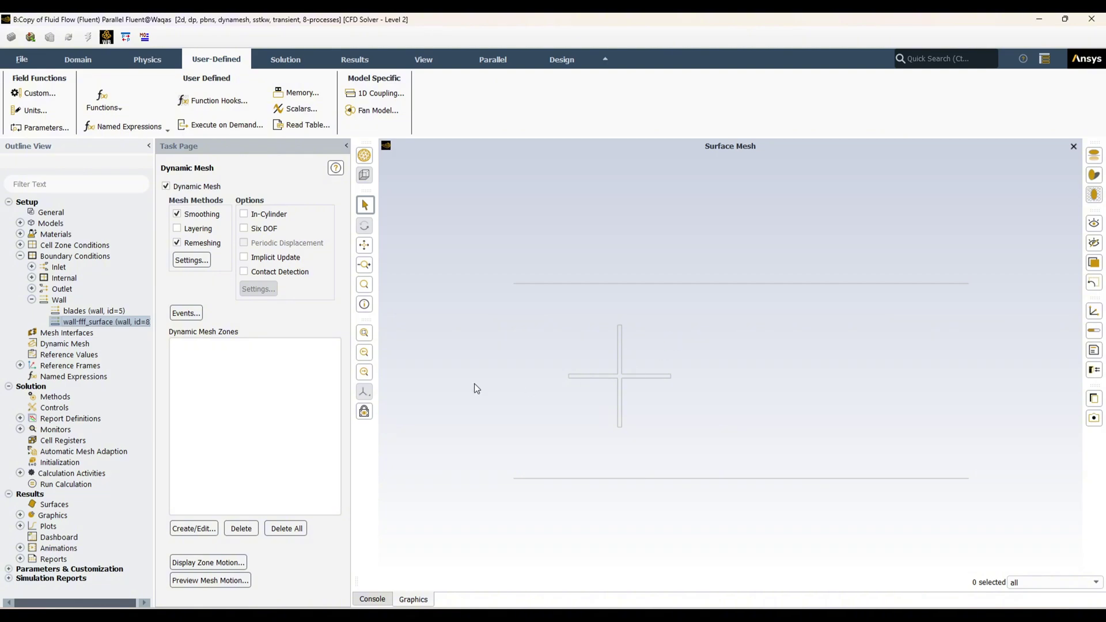
- Create a rigid-body dynamic mesh zone for blades using rotational_clock_wise::libudf and a constant cell height of 0.0005 m
{"action": "left_click", "coordinate": [49, 344]}
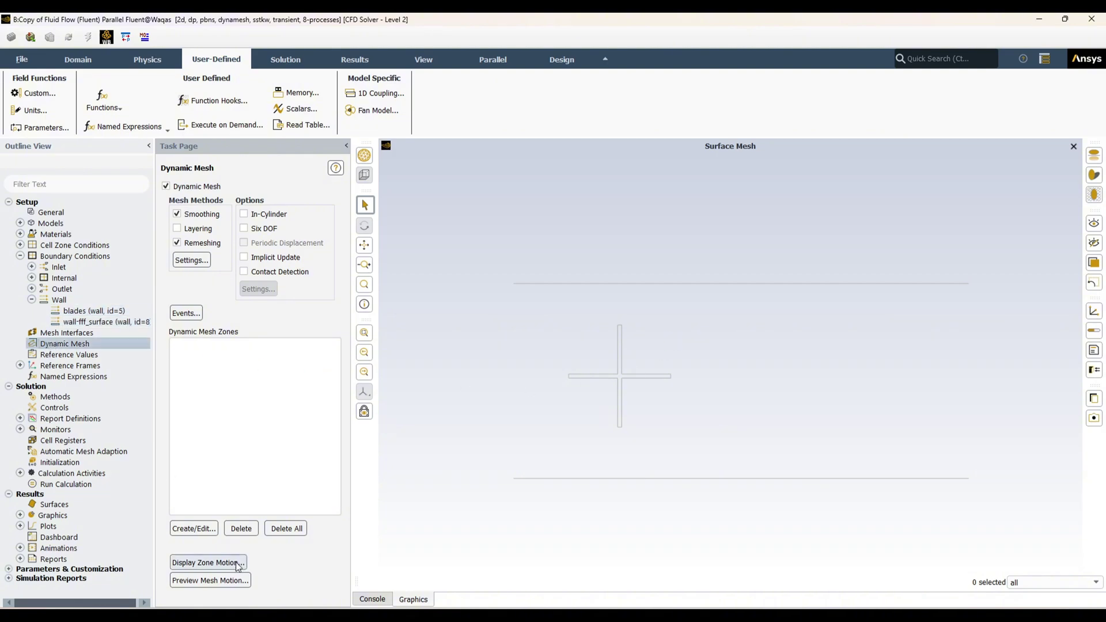
{"action": "left_click", "coordinate": [194, 529]}
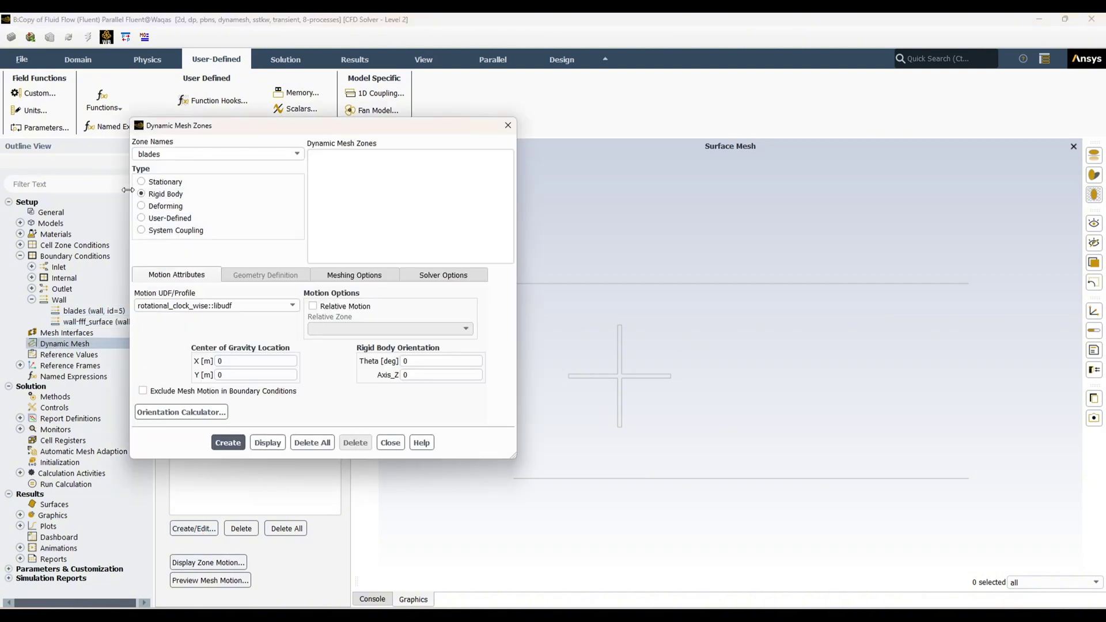
{"action": "left_click", "coordinate": [161, 155]}
{"action": "left_click", "coordinate": [348, 277]}
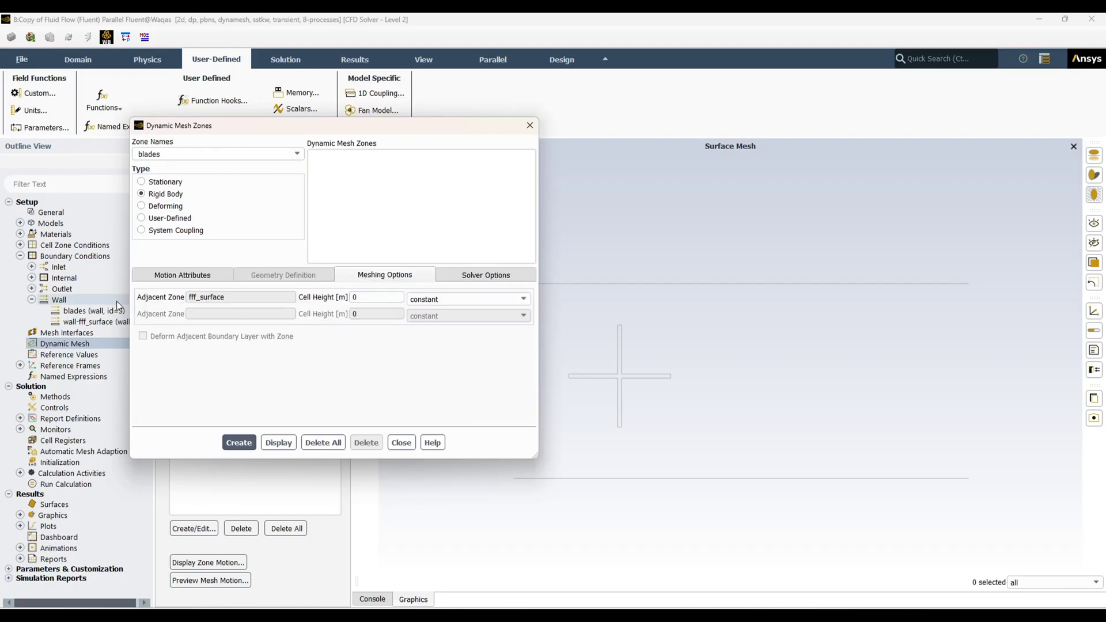
{"action": "left_click_drag", "start_coordinate": [385, 301], "coordinate": [294, 300]}
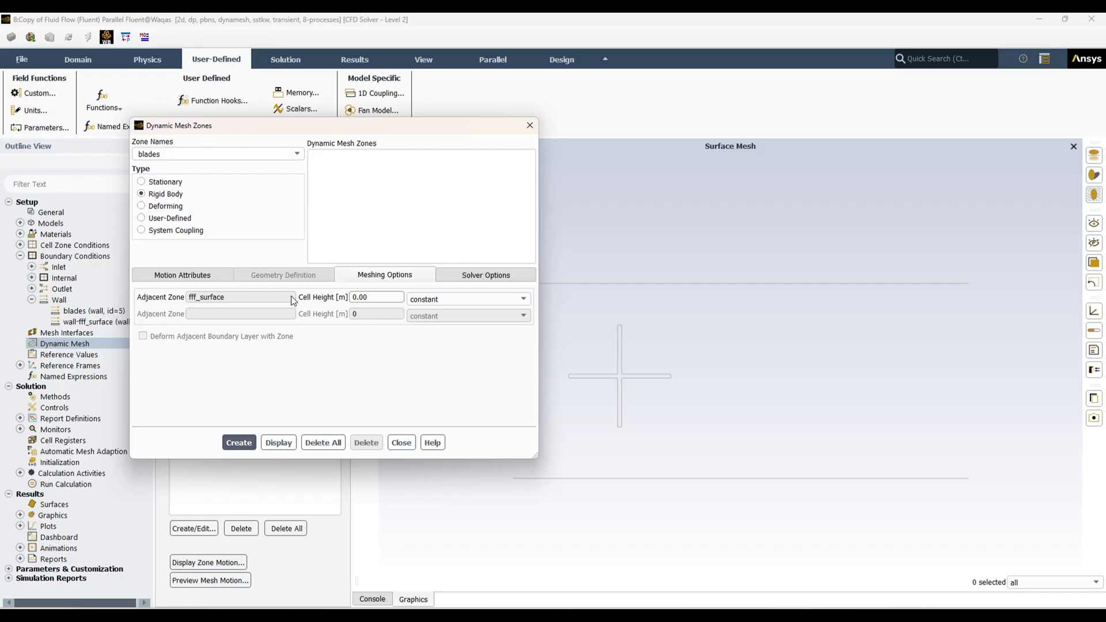
{"action": "left_click", "coordinate": [241, 445]}
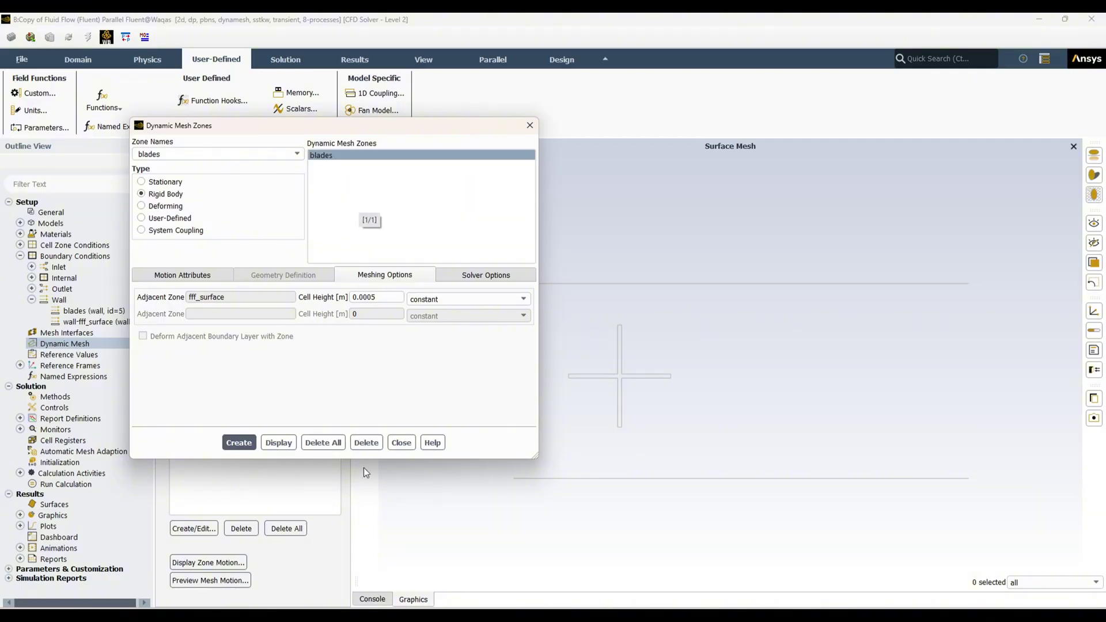
{"action": "left_click", "coordinate": [402, 442]}
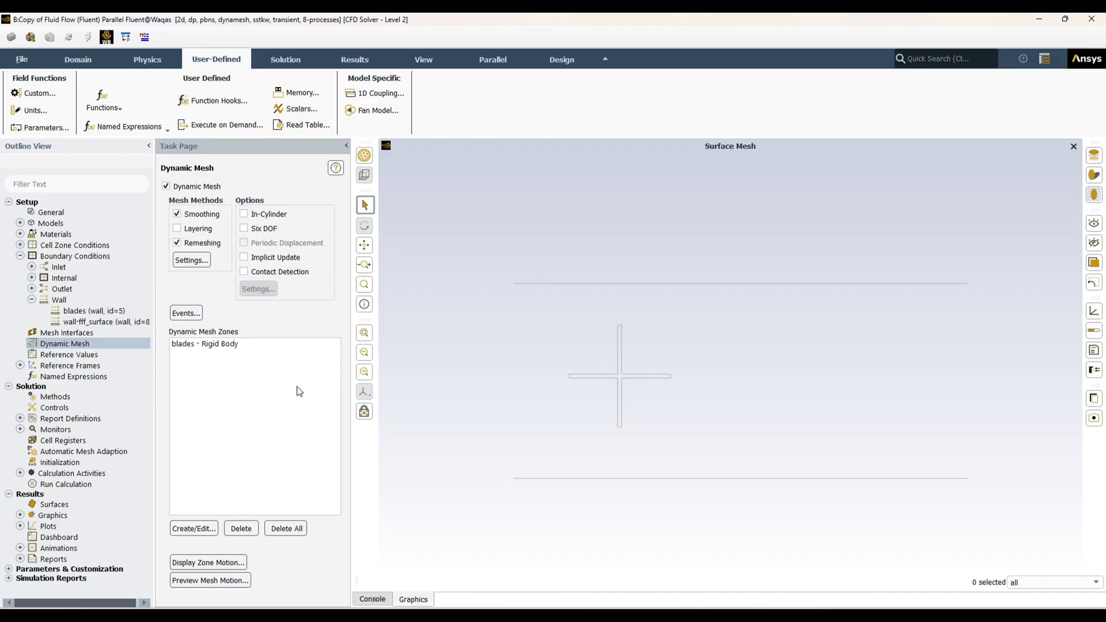
- Preview the blades zone motion with a 0.0005 s time step and 1000 steps, and stop it after checking the rotation
{"action": "left_click", "coordinate": [223, 564]}
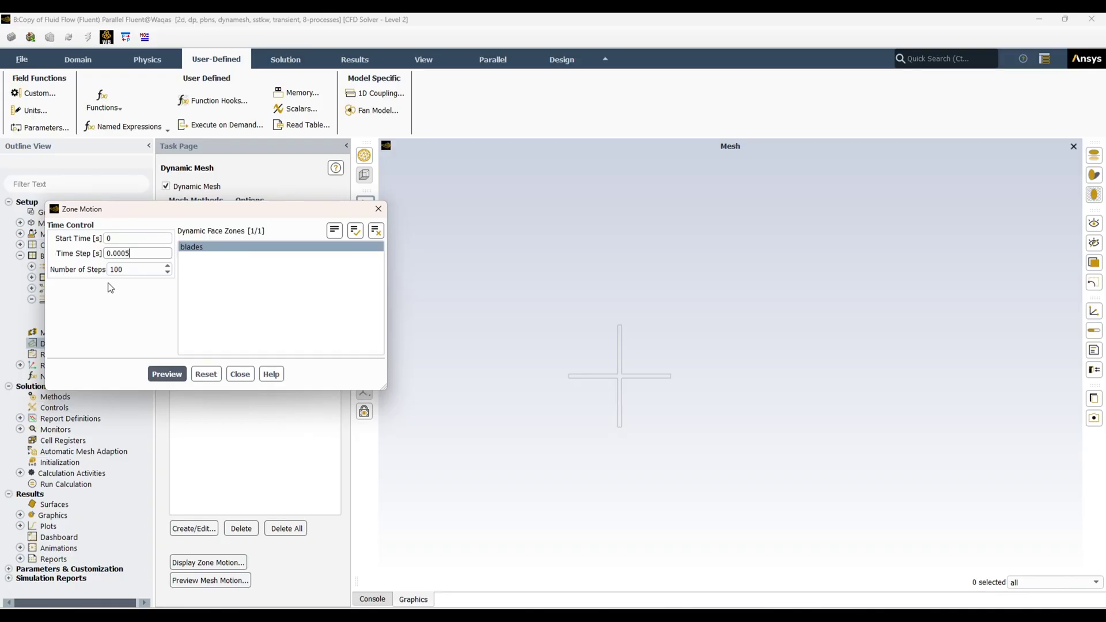
{"action": "left_click", "coordinate": [127, 270]}
{"action": "type", "text": "0"}
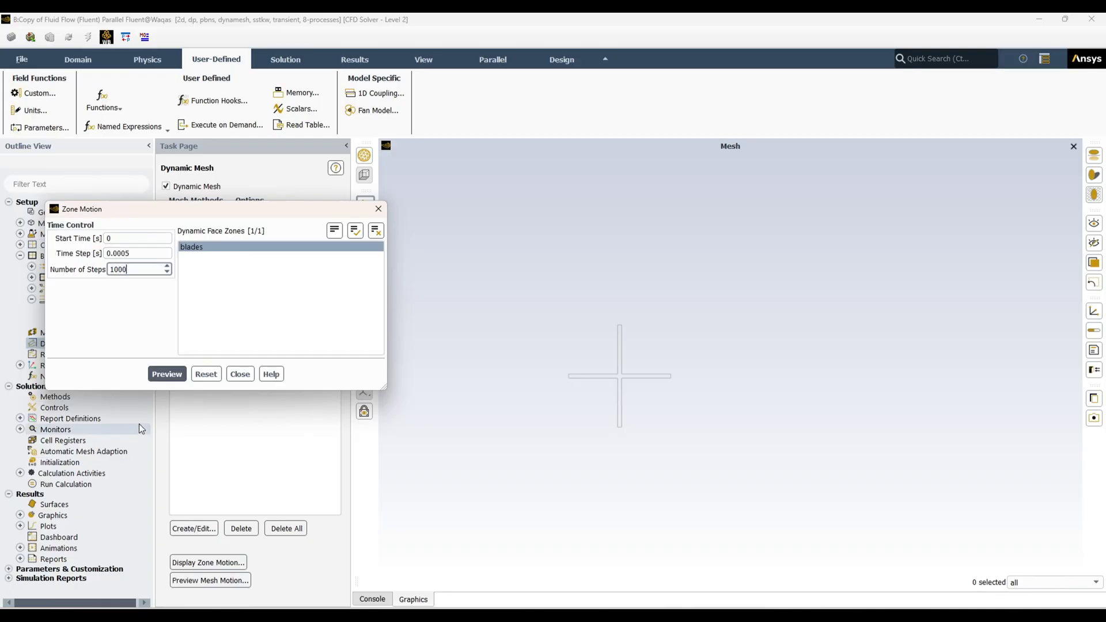
{"action": "left_click", "coordinate": [173, 380]}
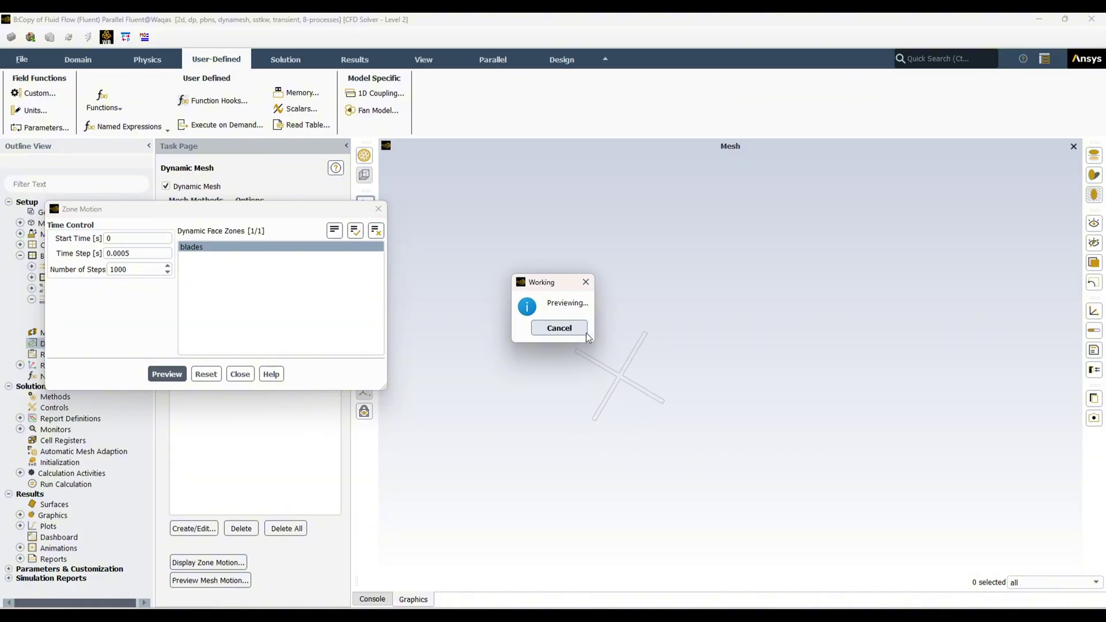
{"action": "left_click", "coordinate": [559, 328]}
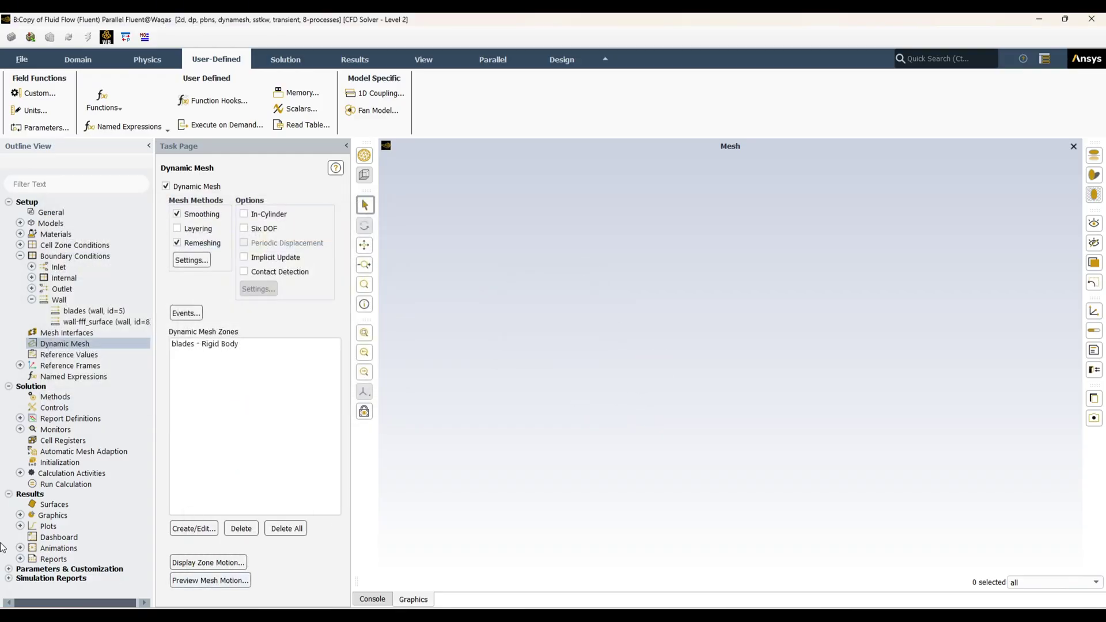
- Display a mesh of all surfaces with edges and faces enabled, and inspect the cells around the blades
{"action": "left_click", "coordinate": [20, 516]}
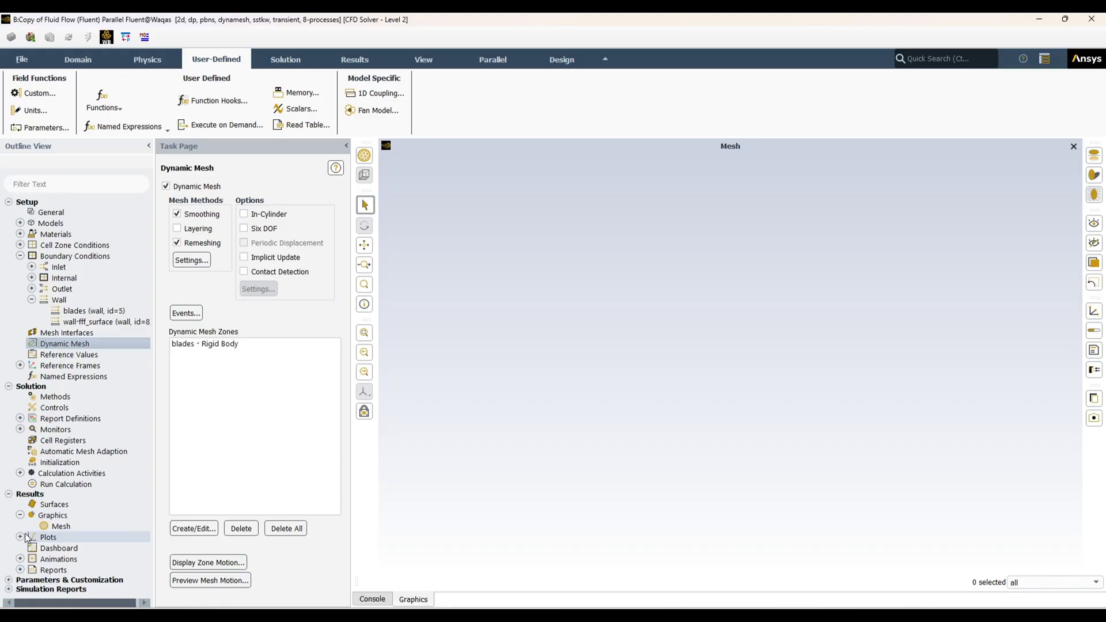
{"action": "double_click", "coordinate": [61, 527]}
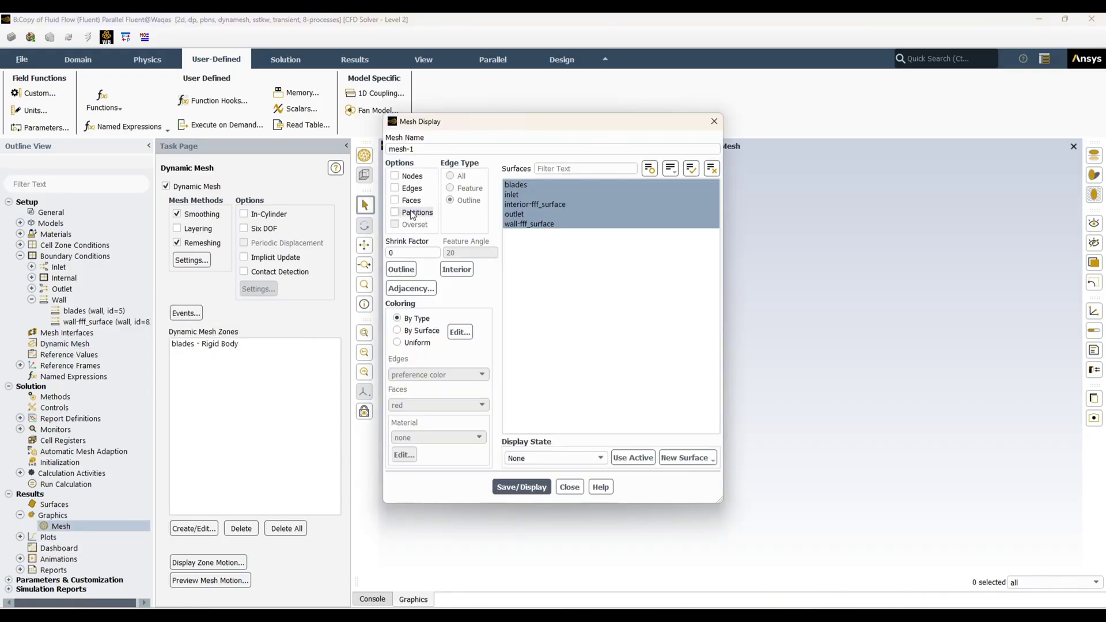
{"action": "left_click", "coordinate": [420, 190]}
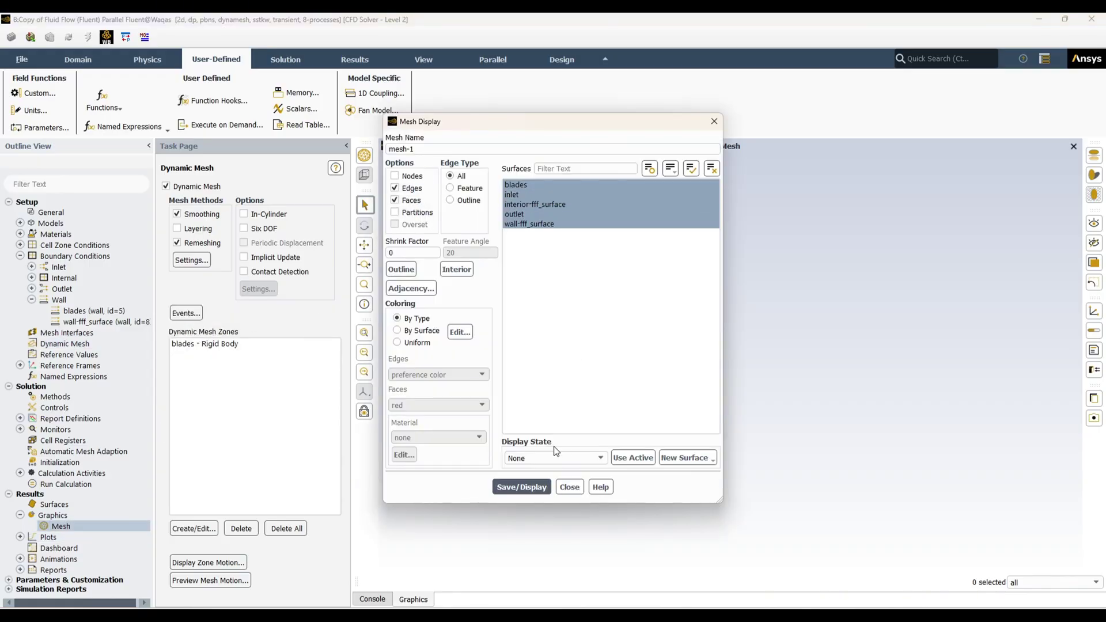
{"action": "left_click", "coordinate": [533, 485]}
{"action": "left_click", "coordinate": [569, 487]}
{"action": "scroll", "coordinate": [588, 387], "scroll_direction": "up", "scroll_amount": 5}
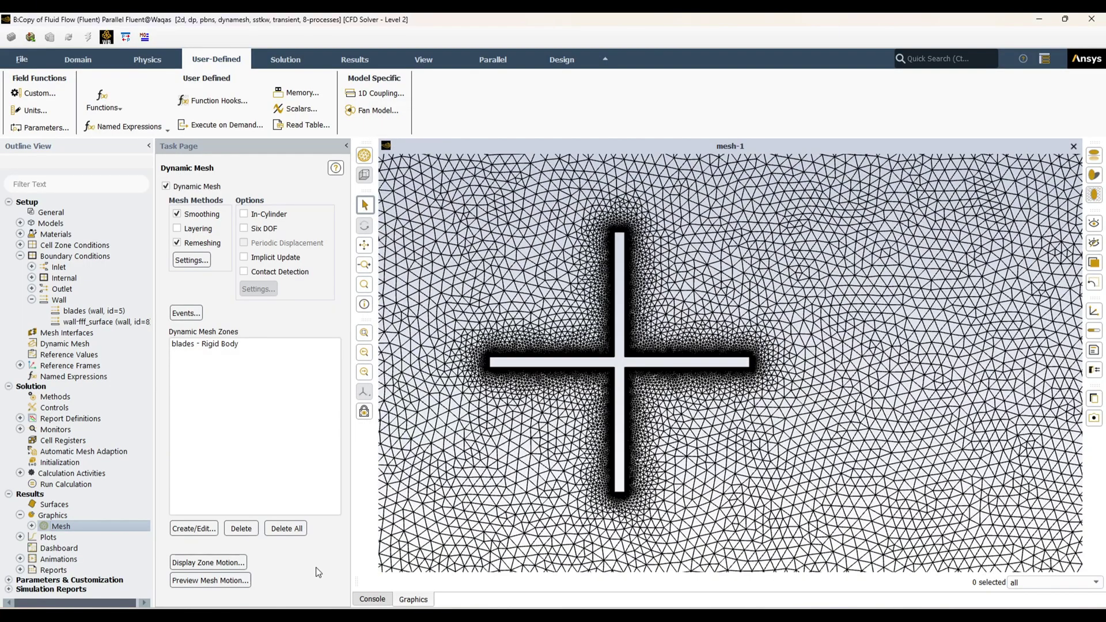
- Start a mesh motion preview with a 0.0005 s time step size and 1000 time steps
{"action": "left_click", "coordinate": [217, 579]}
{"action": "left_click_drag", "start_coordinate": [390, 326], "coordinate": [324, 263]}
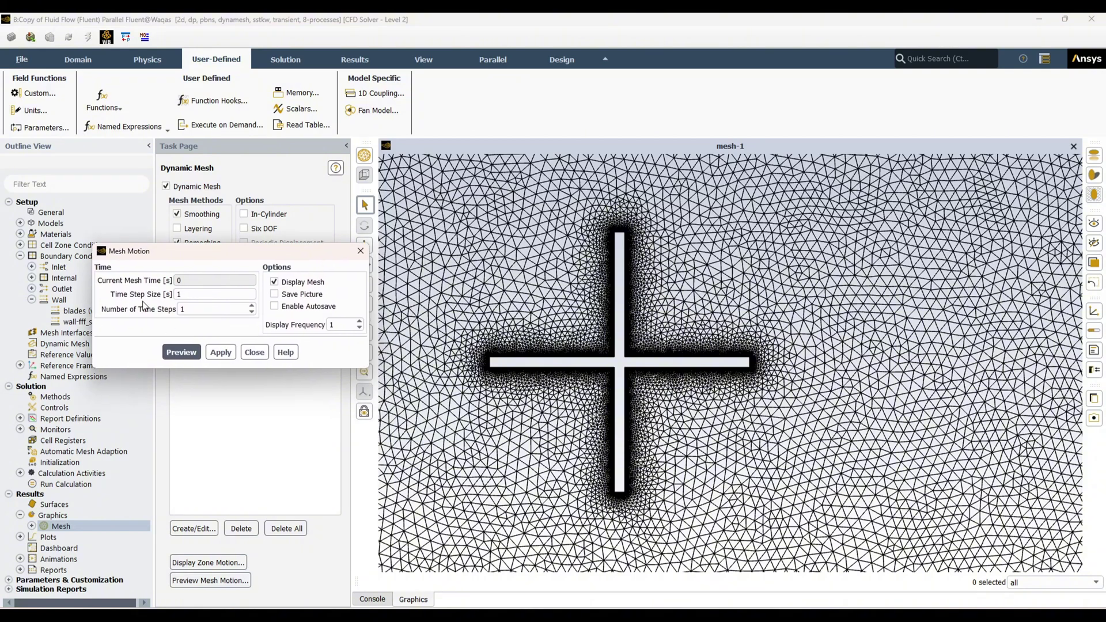
{"action": "double_click", "coordinate": [180, 294]}
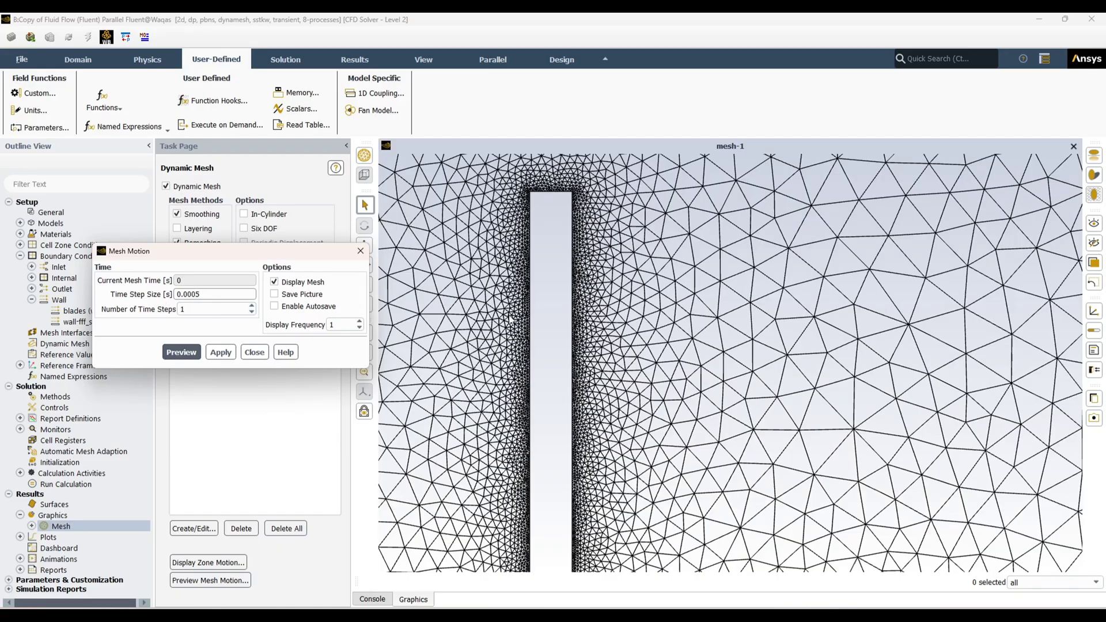
{"action": "scroll", "coordinate": [545, 202], "scroll_direction": "up", "scroll_amount": 10}
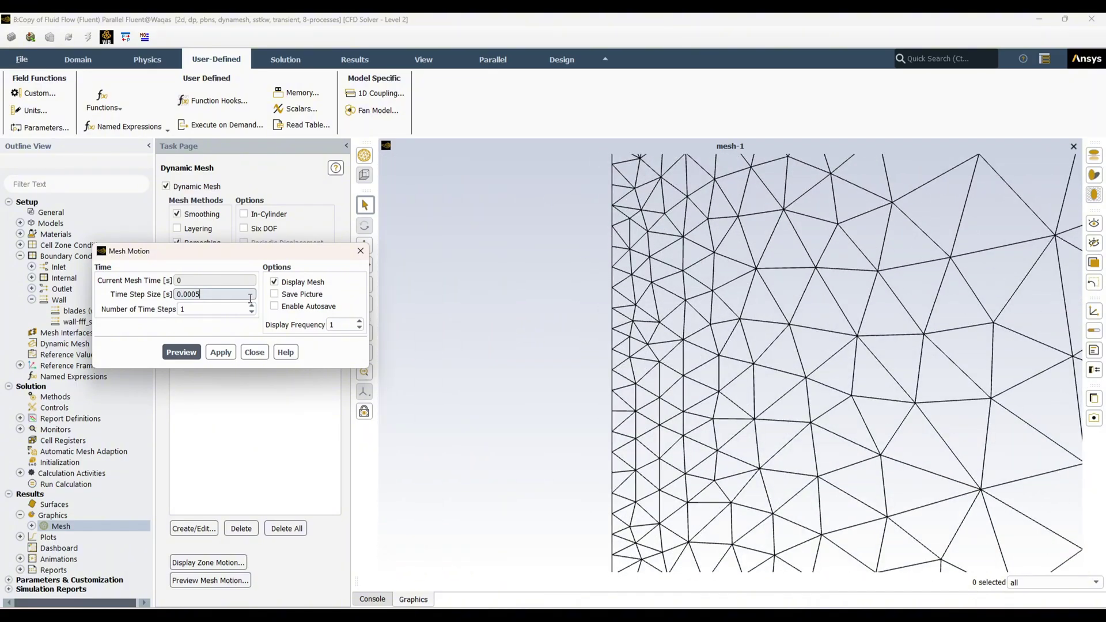
{"action": "key", "text": "Tab"}
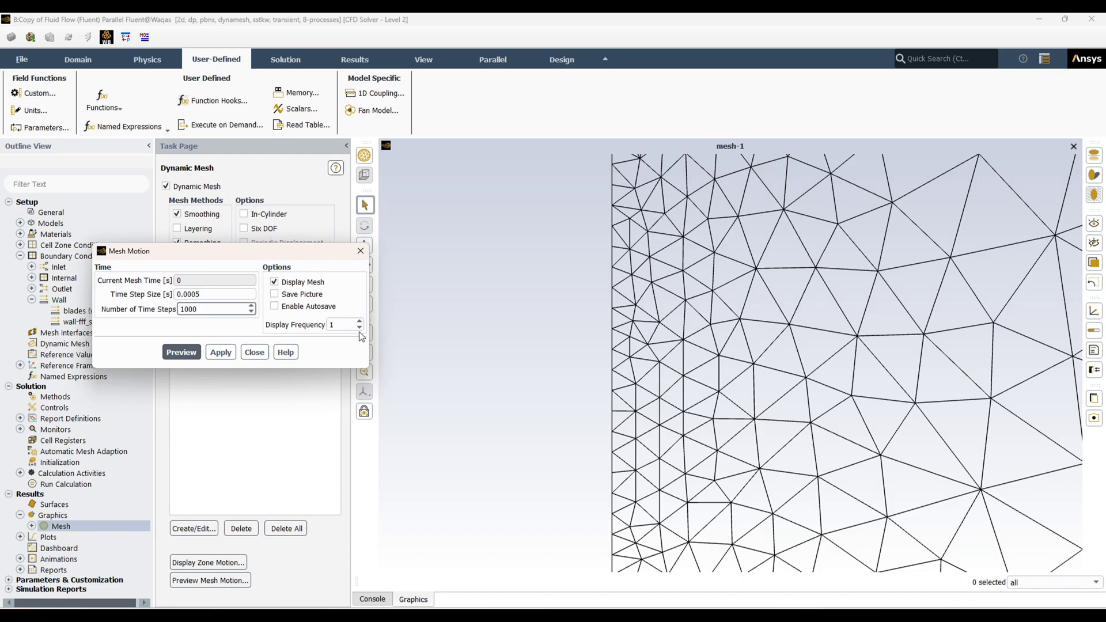
{"action": "scroll", "coordinate": [559, 344], "scroll_direction": "down", "scroll_amount": 5}
{"action": "scroll", "coordinate": [736, 350], "scroll_direction": "down", "scroll_amount": 2}
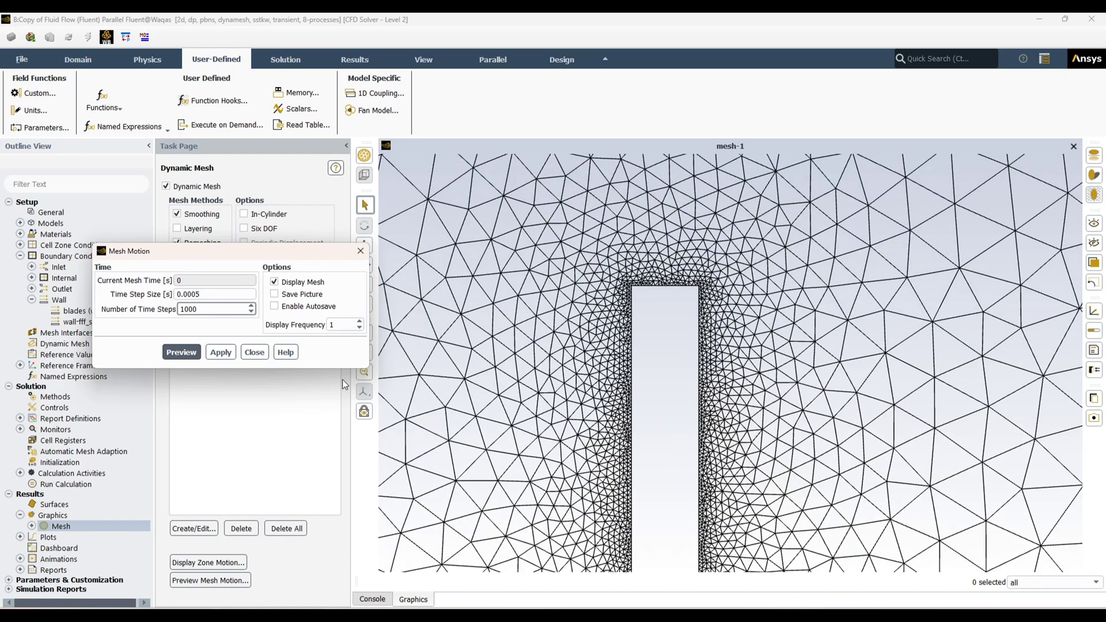
{"action": "scroll", "coordinate": [611, 289], "scroll_direction": "down", "scroll_amount": 3}
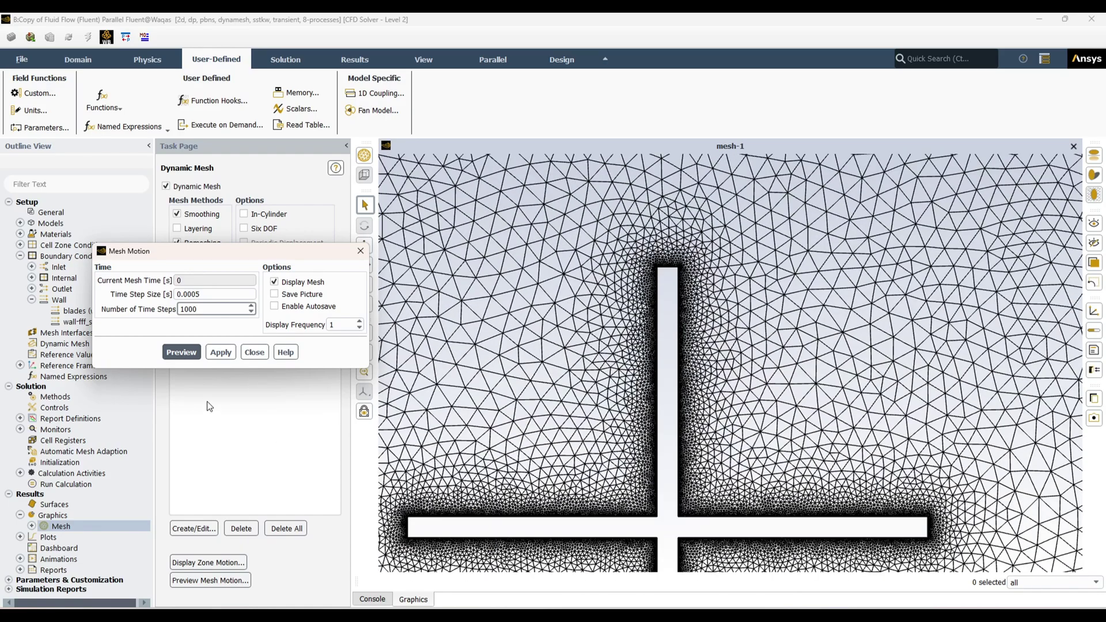
{"action": "left_click", "coordinate": [176, 356]}
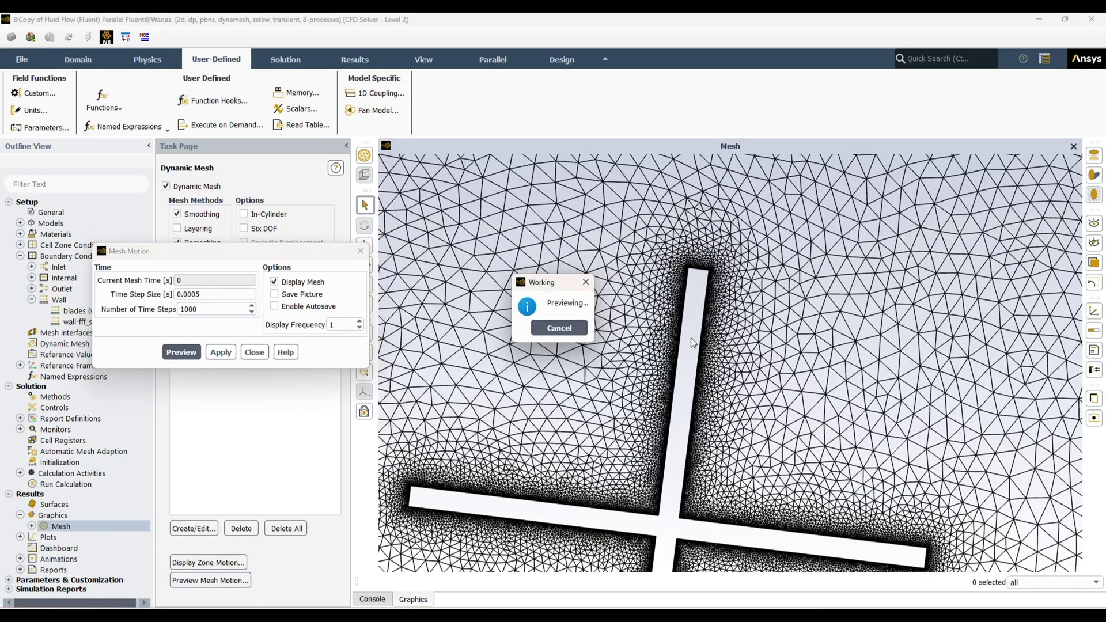
- Examine the deforming mesh around the rotating blades and at their centre, then stop the preview and close the mesh motion settings
{"action": "scroll", "coordinate": [680, 319], "scroll_direction": "down", "scroll_amount": 2}
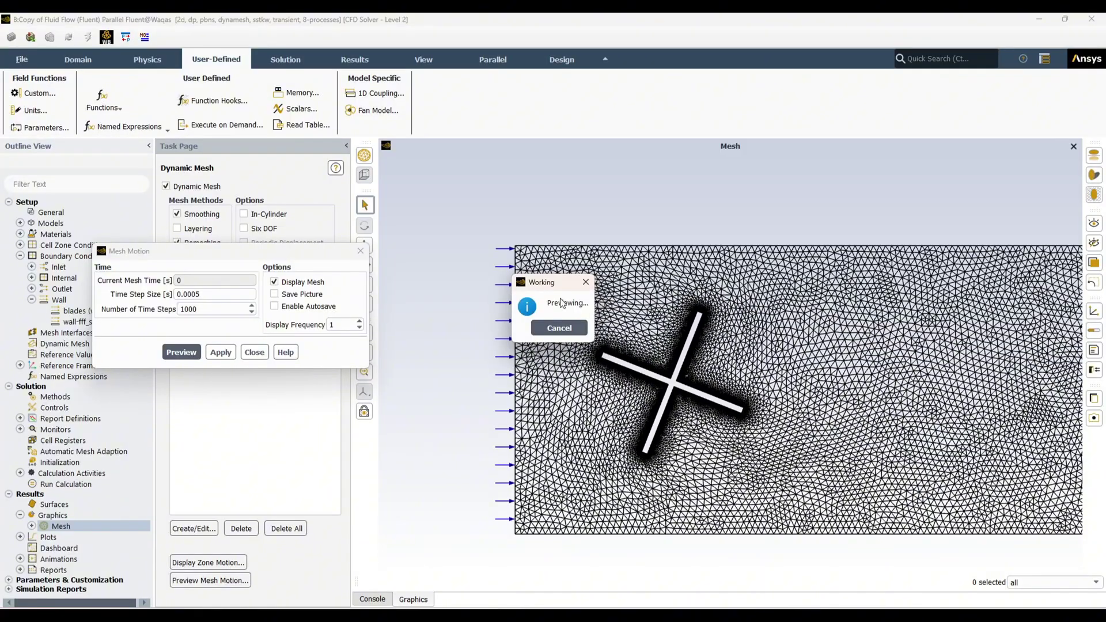
{"action": "left_click_drag", "start_coordinate": [565, 283], "coordinate": [415, 217]}
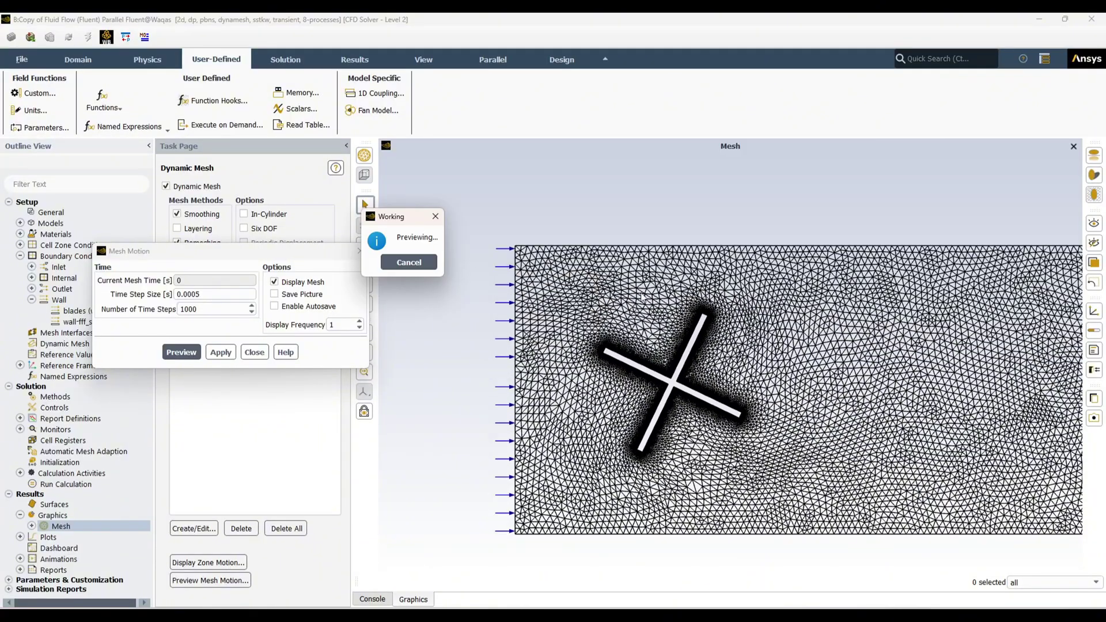
{"action": "scroll", "coordinate": [646, 336], "scroll_direction": "up", "scroll_amount": 4}
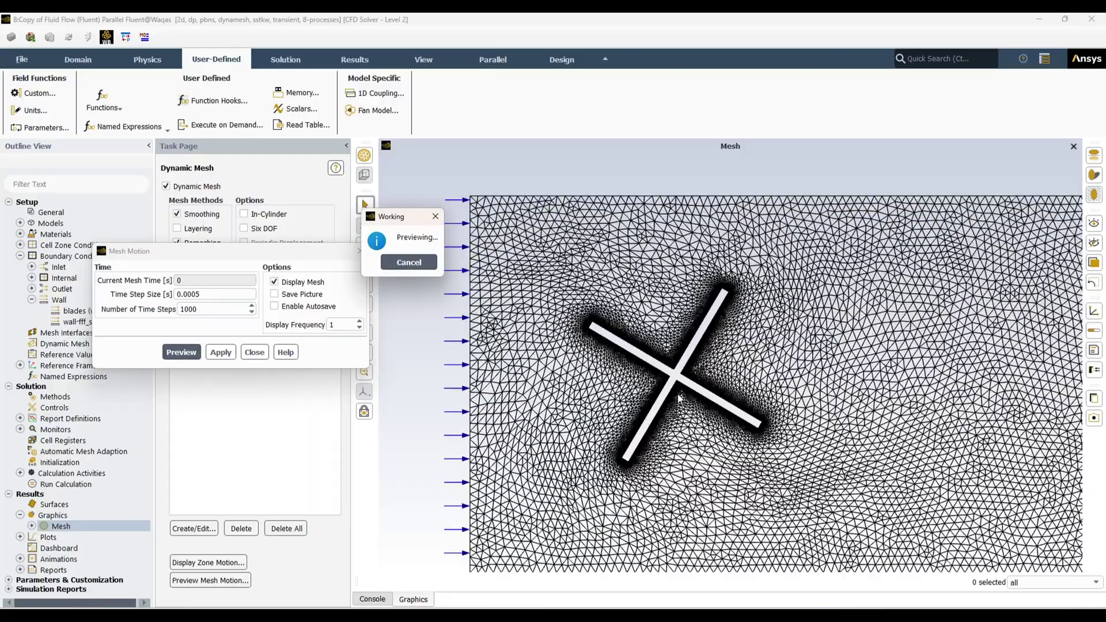
{"action": "scroll", "coordinate": [677, 352], "scroll_direction": "up", "scroll_amount": 3}
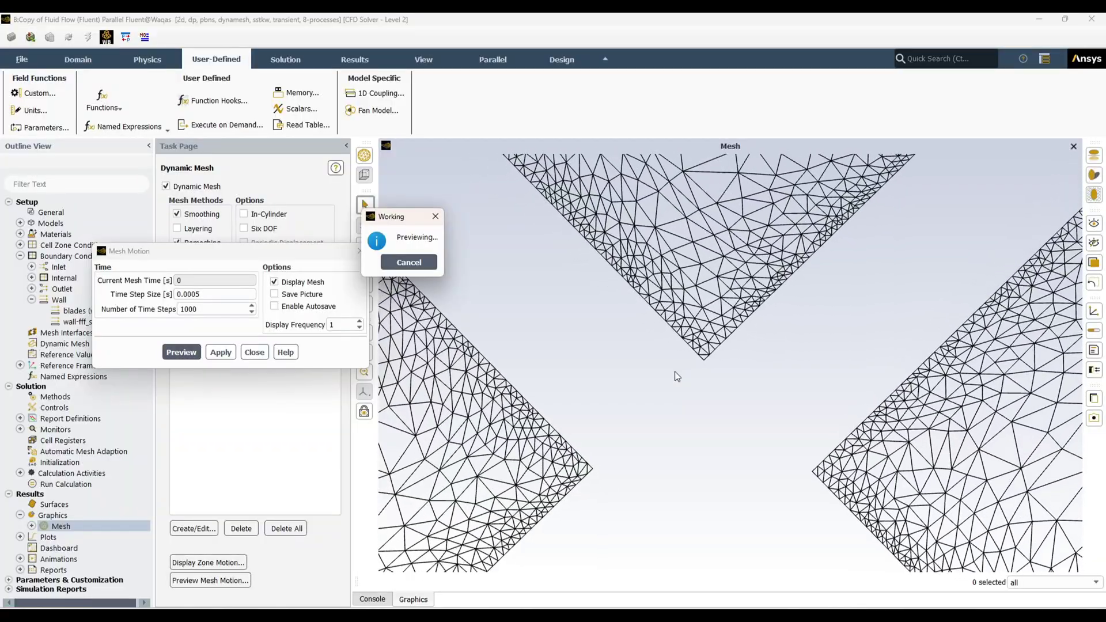
{"action": "scroll", "coordinate": [677, 369], "scroll_direction": "down", "scroll_amount": 3}
{"action": "scroll", "coordinate": [680, 369], "scroll_direction": "down", "scroll_amount": 5}
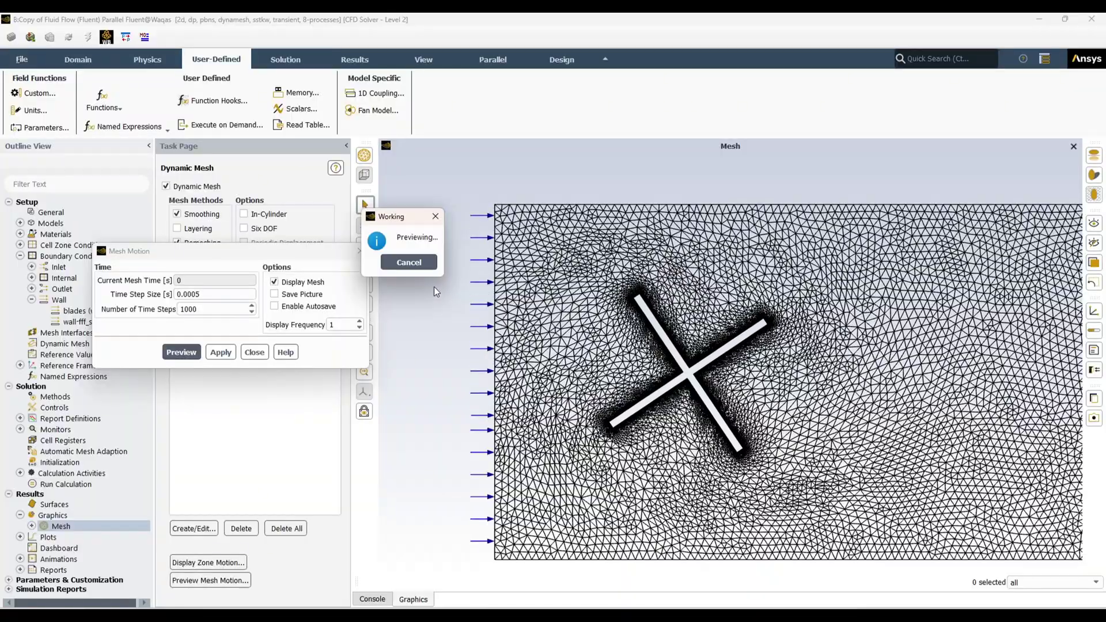
{"action": "left_click", "coordinate": [422, 264]}
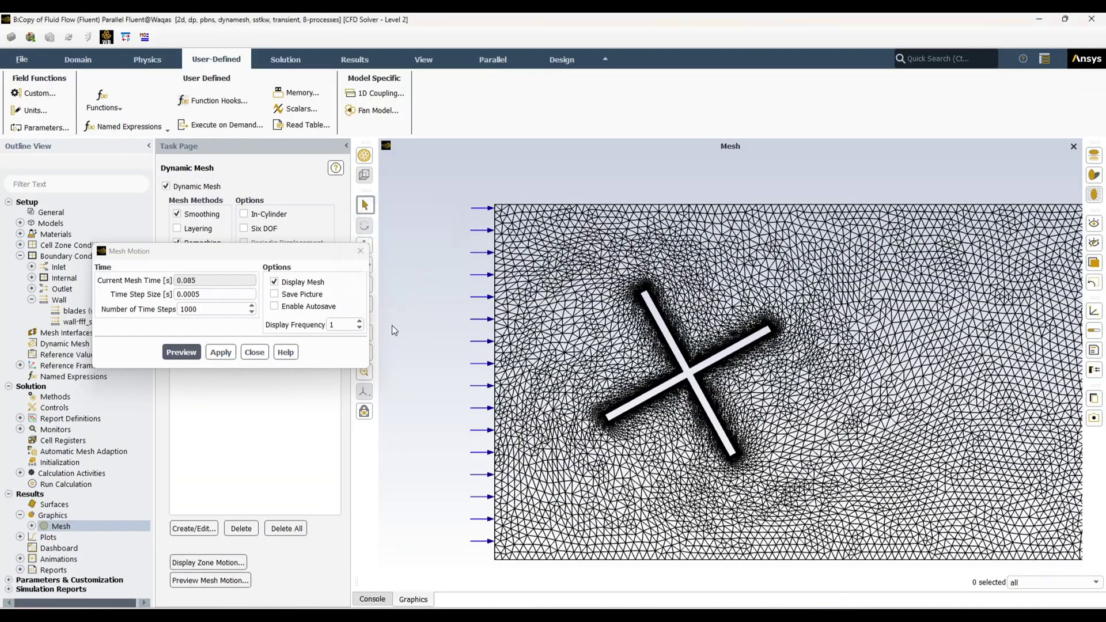
{"action": "left_click", "coordinate": [254, 353]}
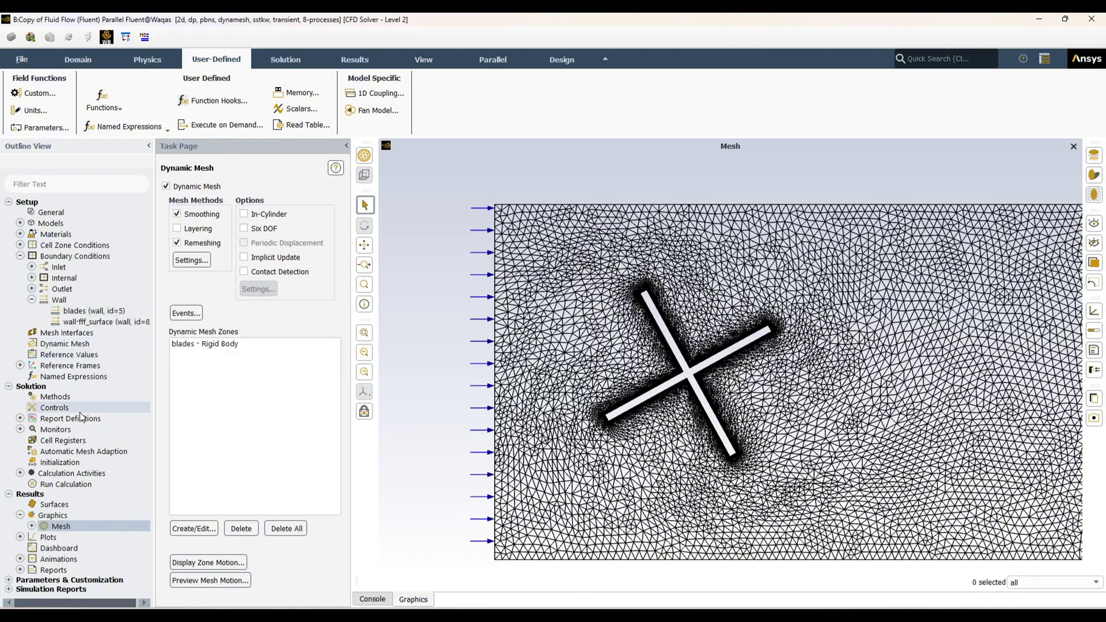
{"action": "left_click", "coordinate": [20, 473]}
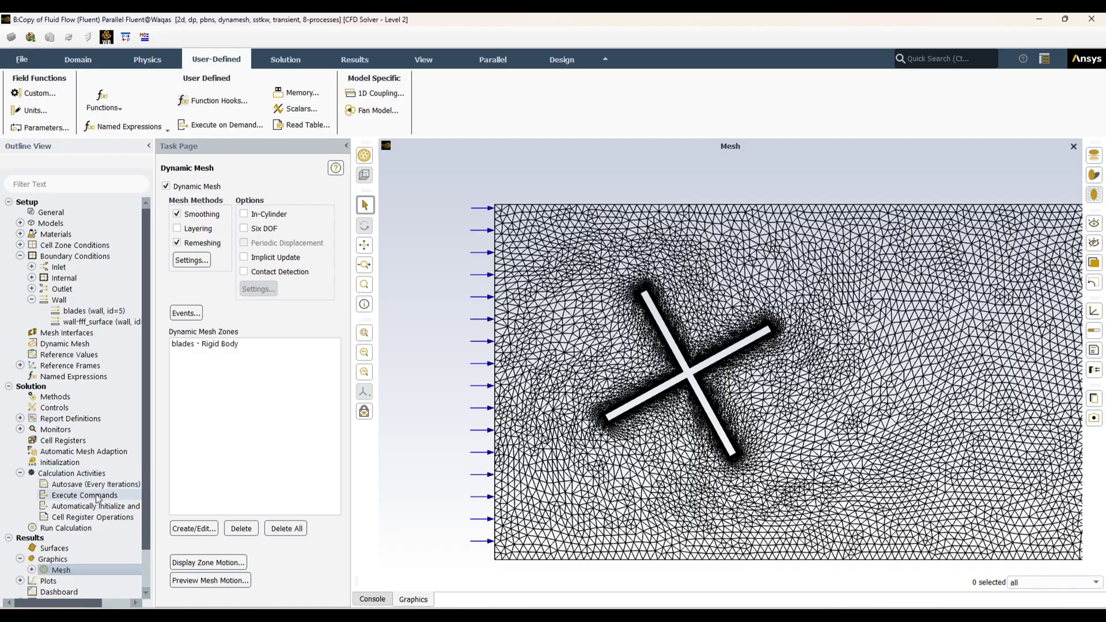
{"action": "left_click", "coordinate": [21, 255]}
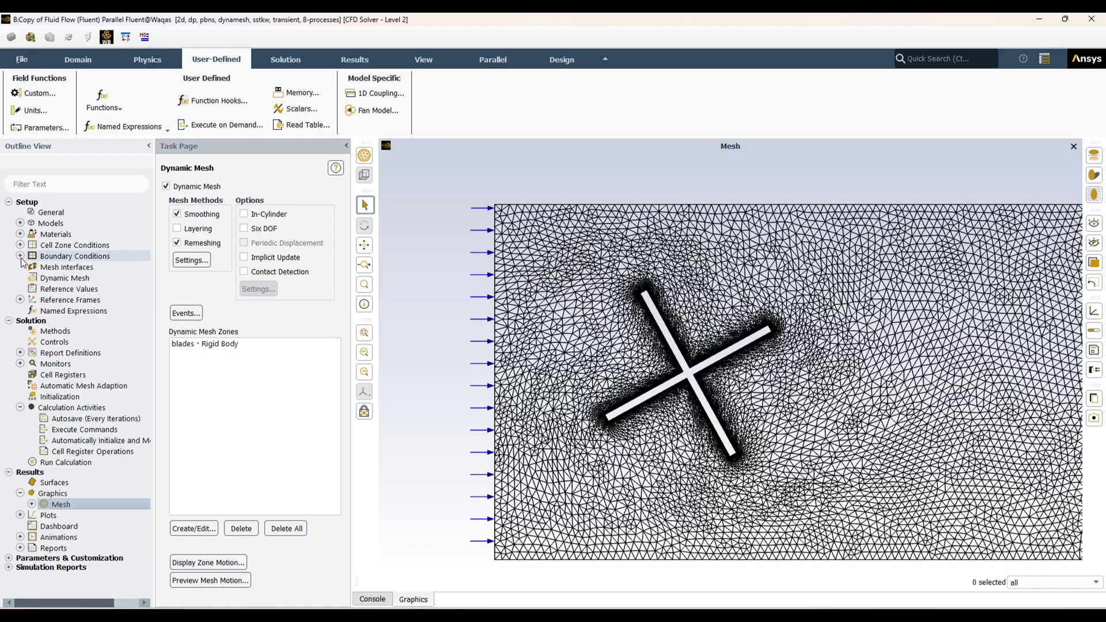
{"action": "left_click", "coordinate": [82, 424]}
{"action": "double_click", "coordinate": [81, 425]}
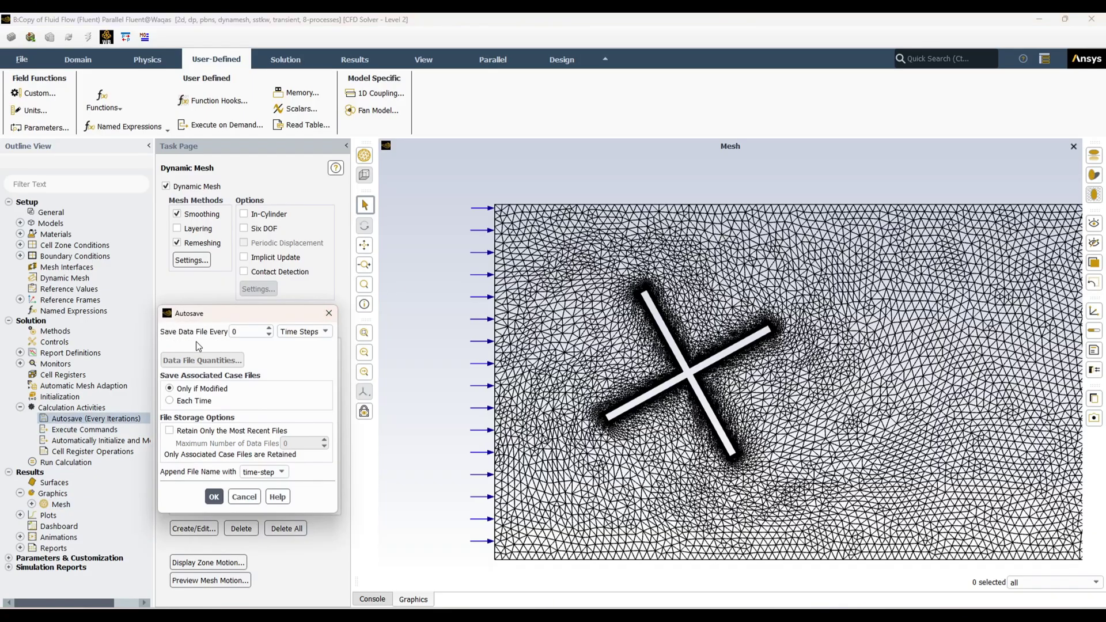
{"action": "left_click", "coordinate": [329, 313]}
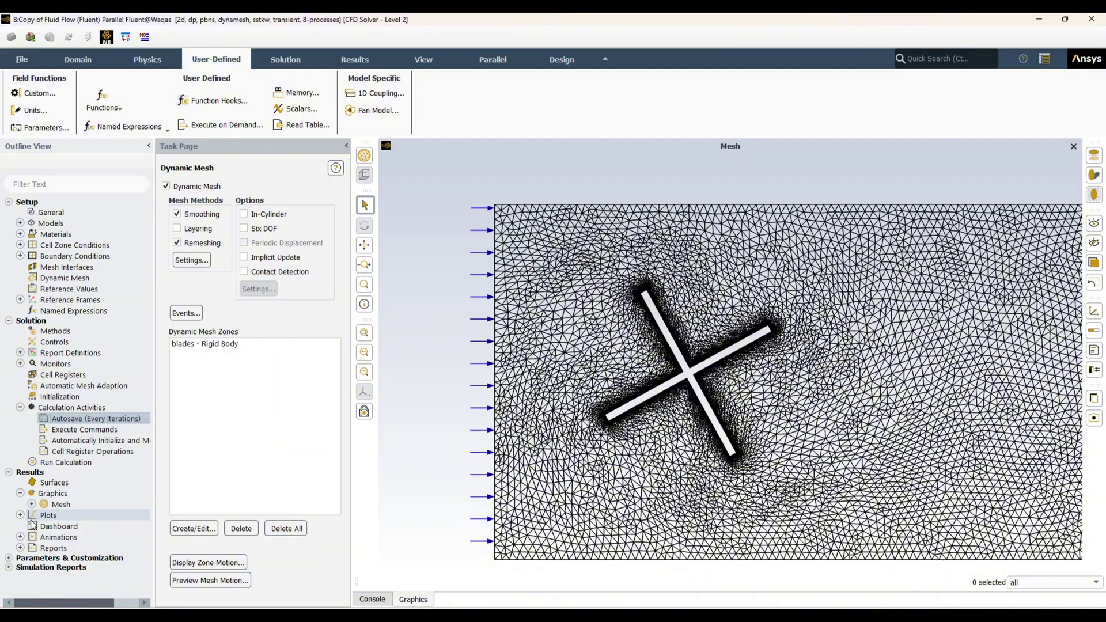
- Initialize the solution and set the data file autosave interval to 1 time step
{"action": "right_click", "coordinate": [136, 396]}
{"action": "left_click", "coordinate": [143, 404]}
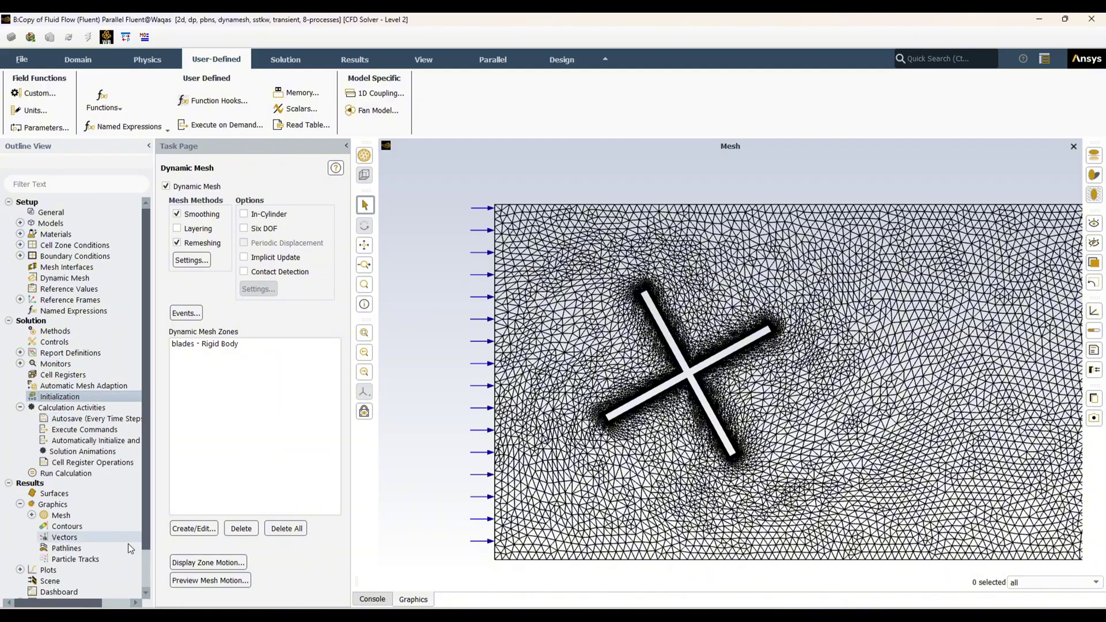
{"action": "left_click", "coordinate": [104, 421]}
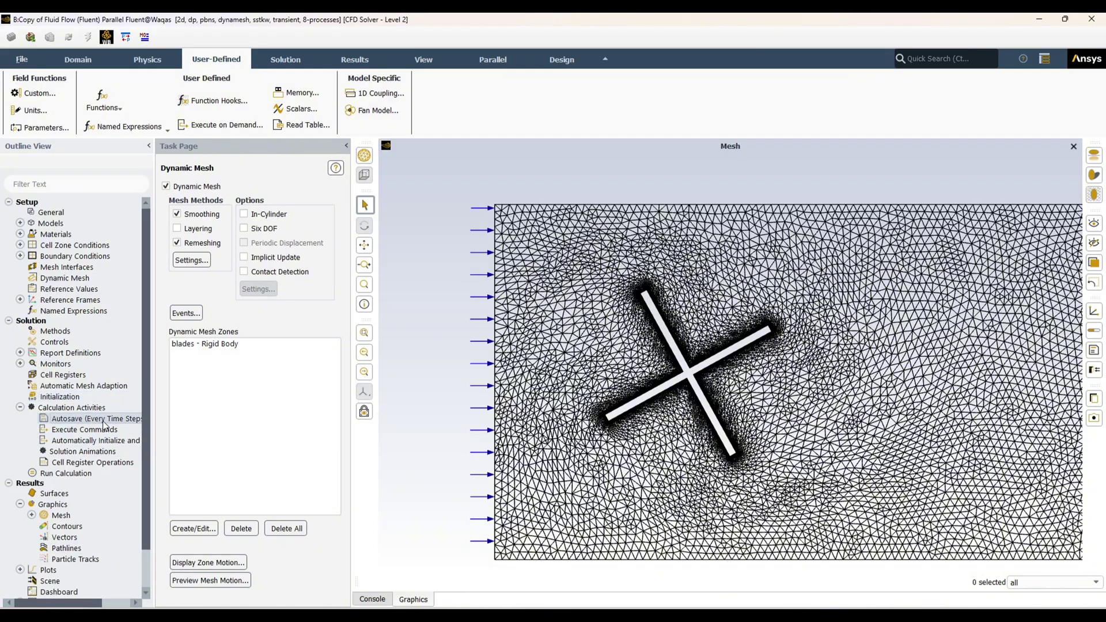
{"action": "double_click", "coordinate": [103, 420]}
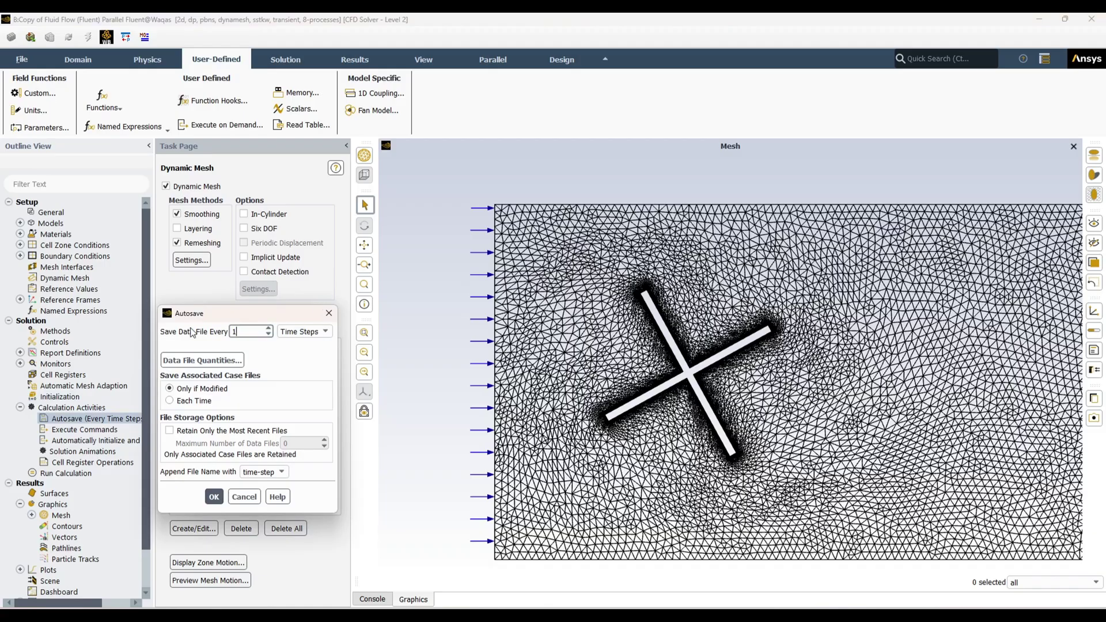
{"action": "left_click", "coordinate": [214, 497]}
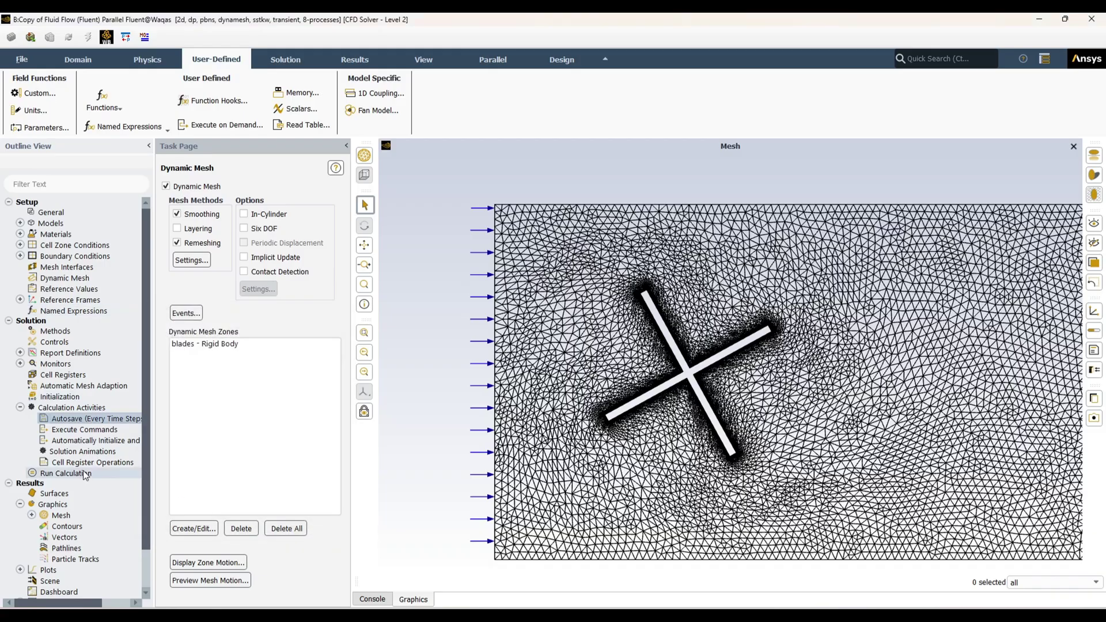
- Create a solution animation of mesh-1 recorded every 100 time steps
{"action": "double_click", "coordinate": [91, 457]}
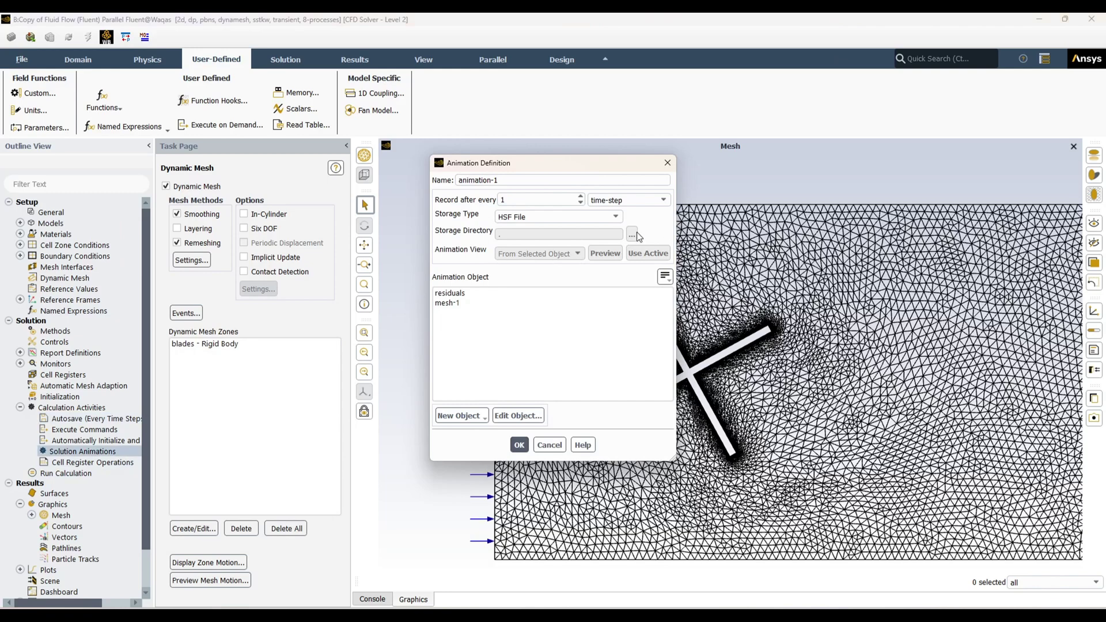
{"action": "double_click", "coordinate": [509, 198]}
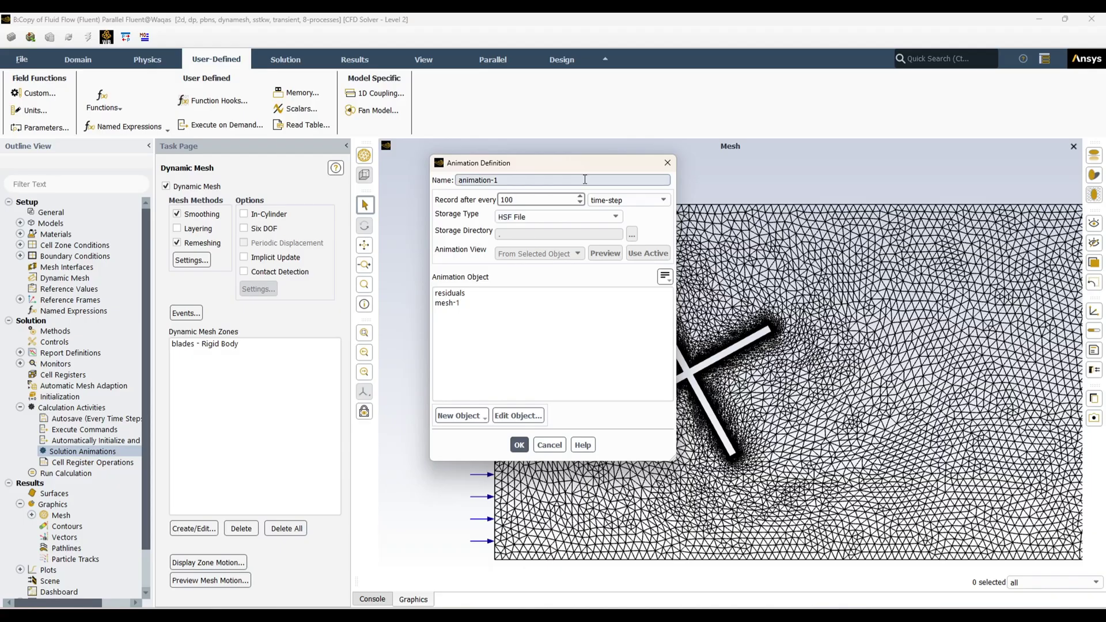
{"action": "left_click", "coordinate": [448, 305]}
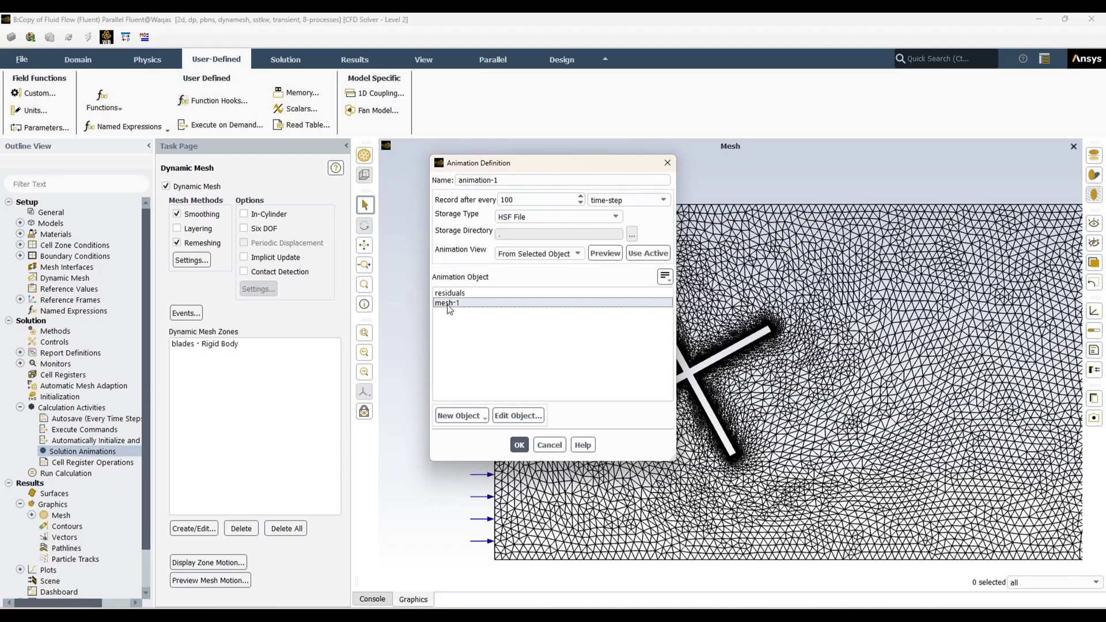
{"action": "left_click", "coordinate": [521, 444]}
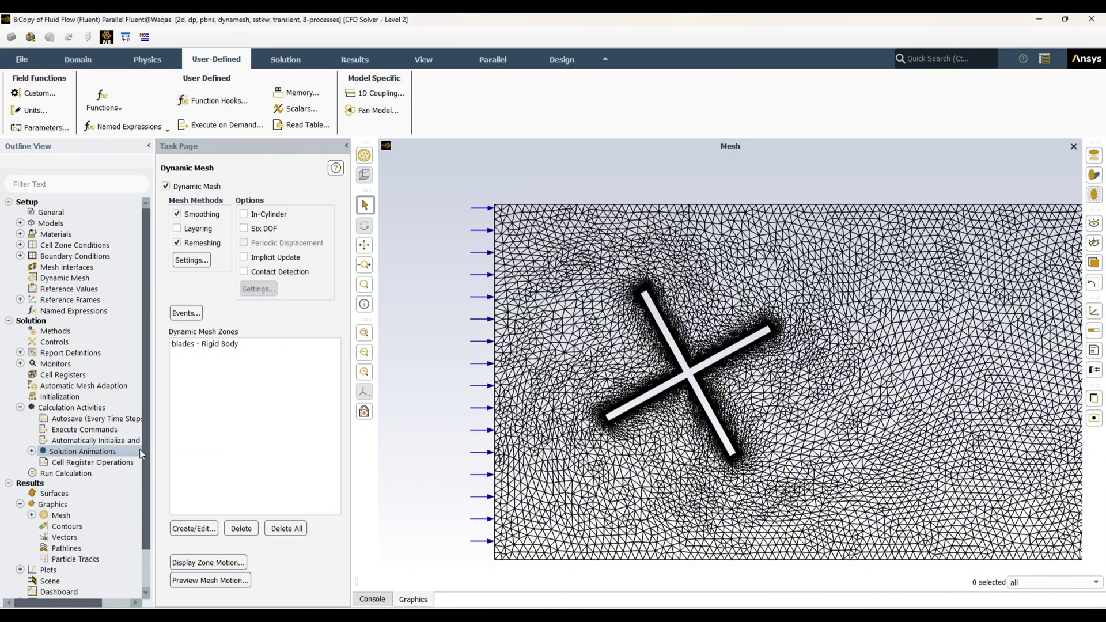
- Create and display a filled contour named pressure showing Total Pressure, without selecting any surfaces
{"action": "right_click", "coordinate": [67, 531]}
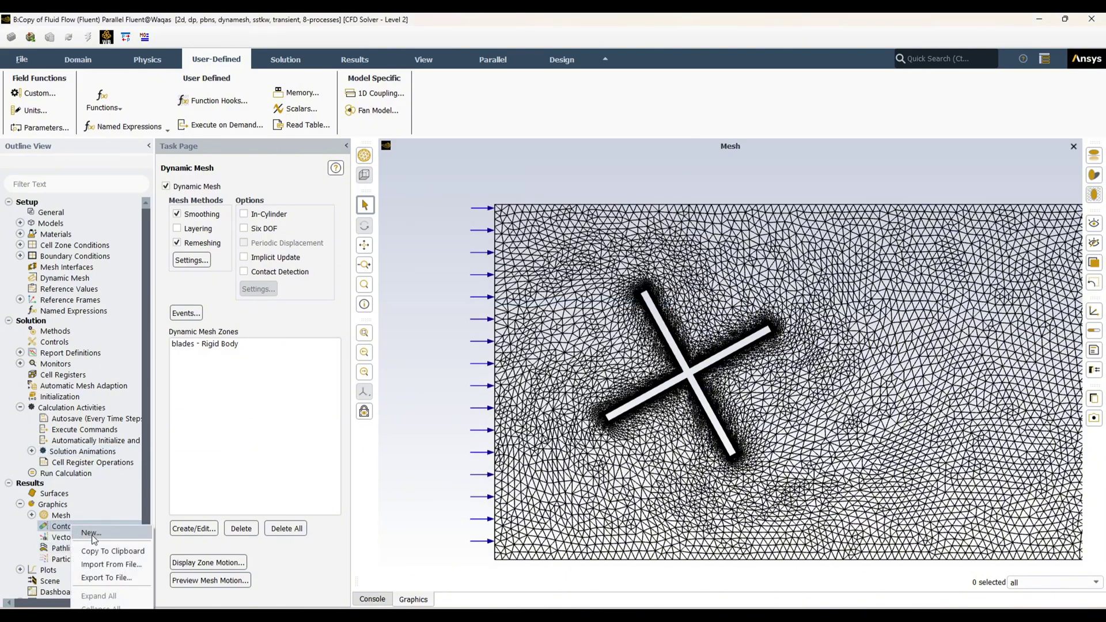
{"action": "left_click", "coordinate": [109, 533]}
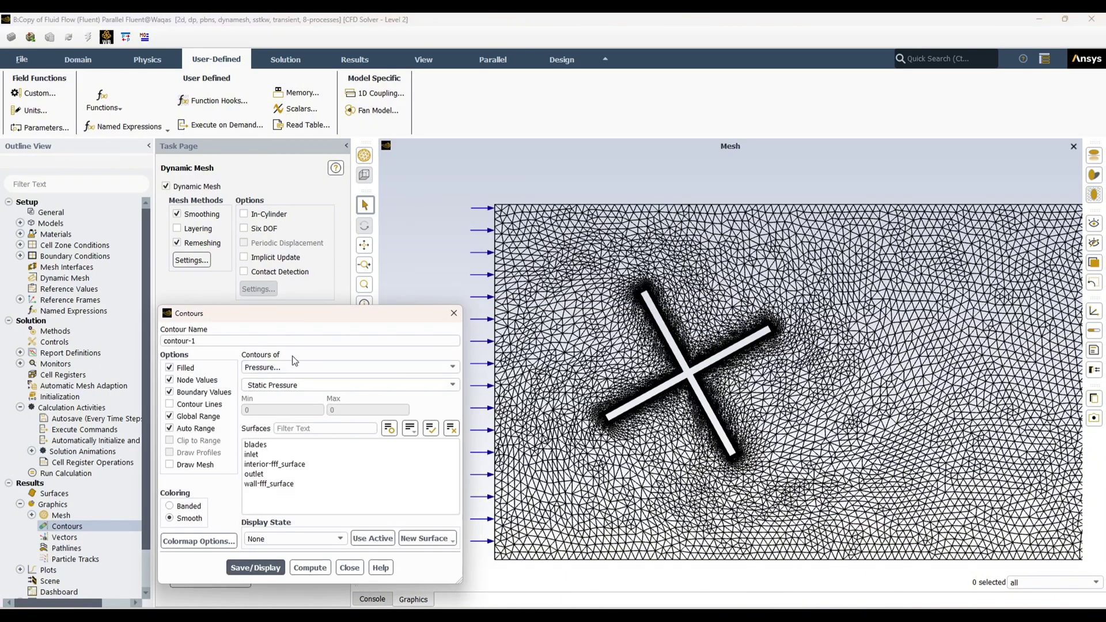
{"action": "left_click_drag", "start_coordinate": [275, 345], "coordinate": [107, 341]}
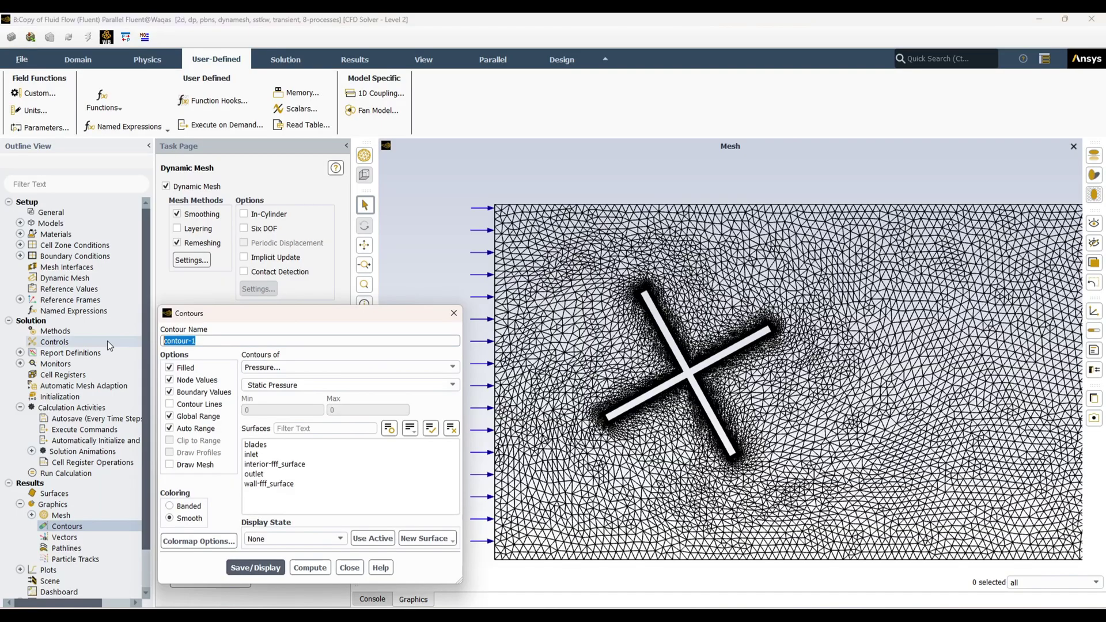
{"action": "type", "text": "pressure"}
{"action": "left_click", "coordinate": [358, 385]}
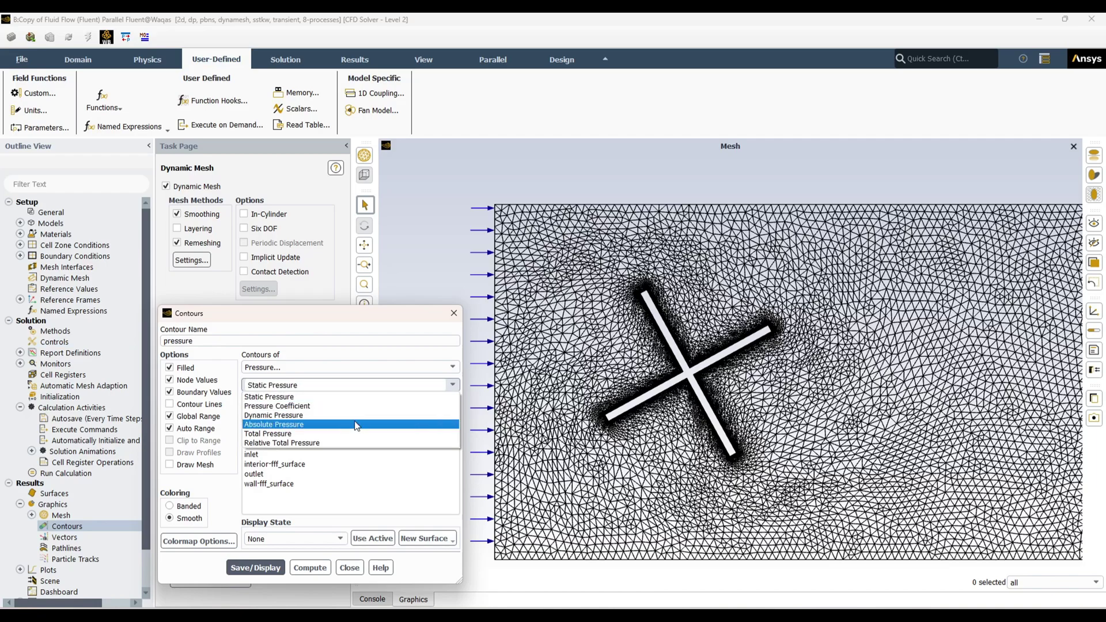
{"action": "left_click", "coordinate": [356, 434]}
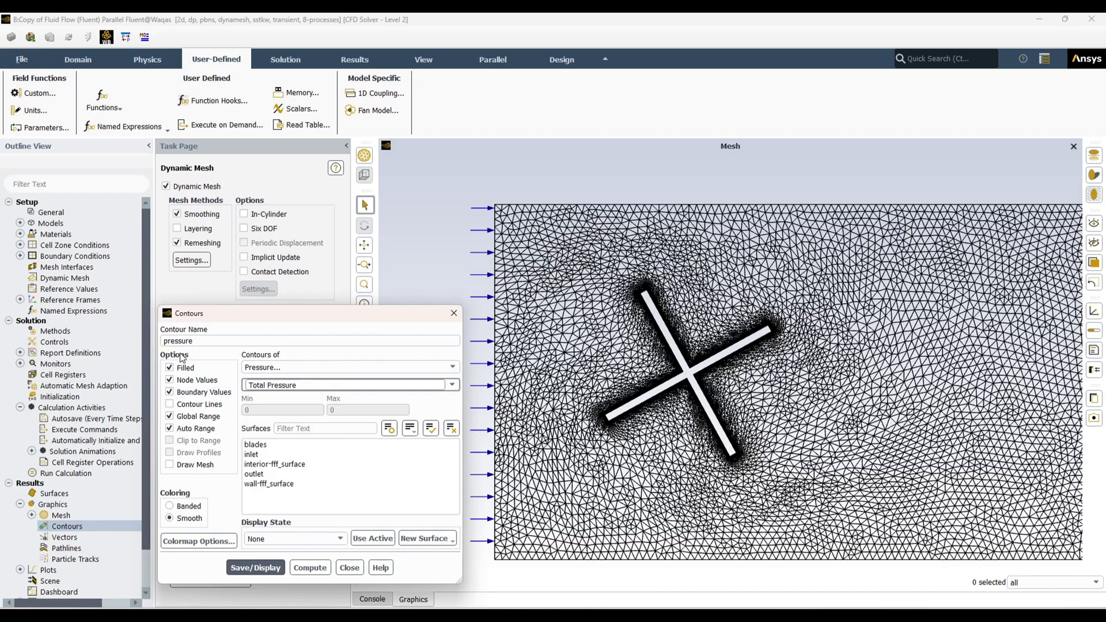
{"action": "left_click", "coordinate": [259, 568]}
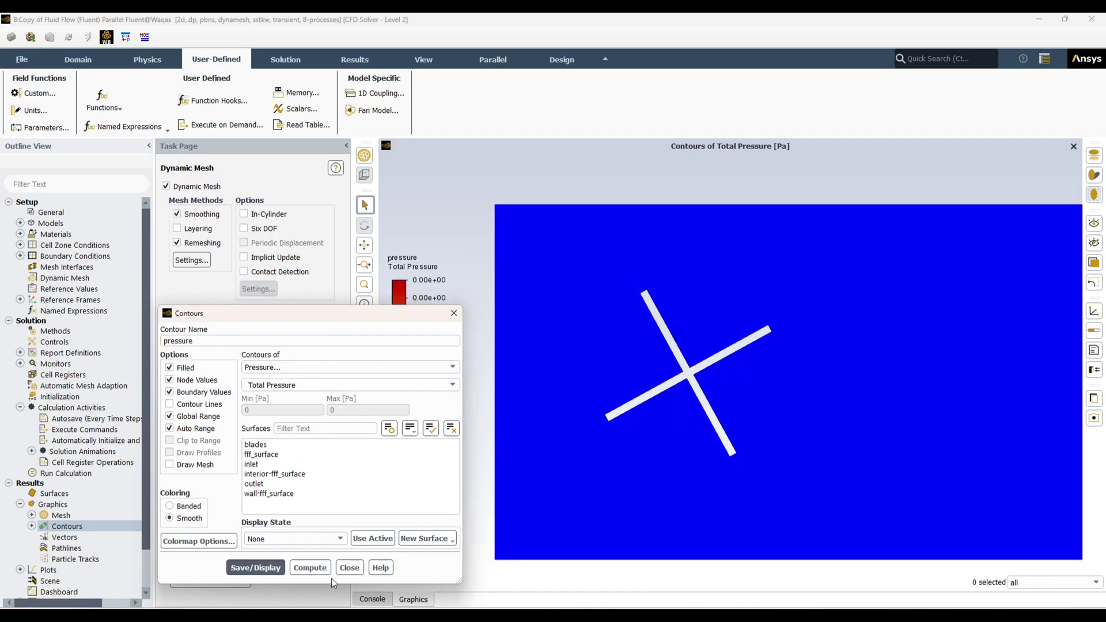
{"action": "left_click", "coordinate": [350, 568]}
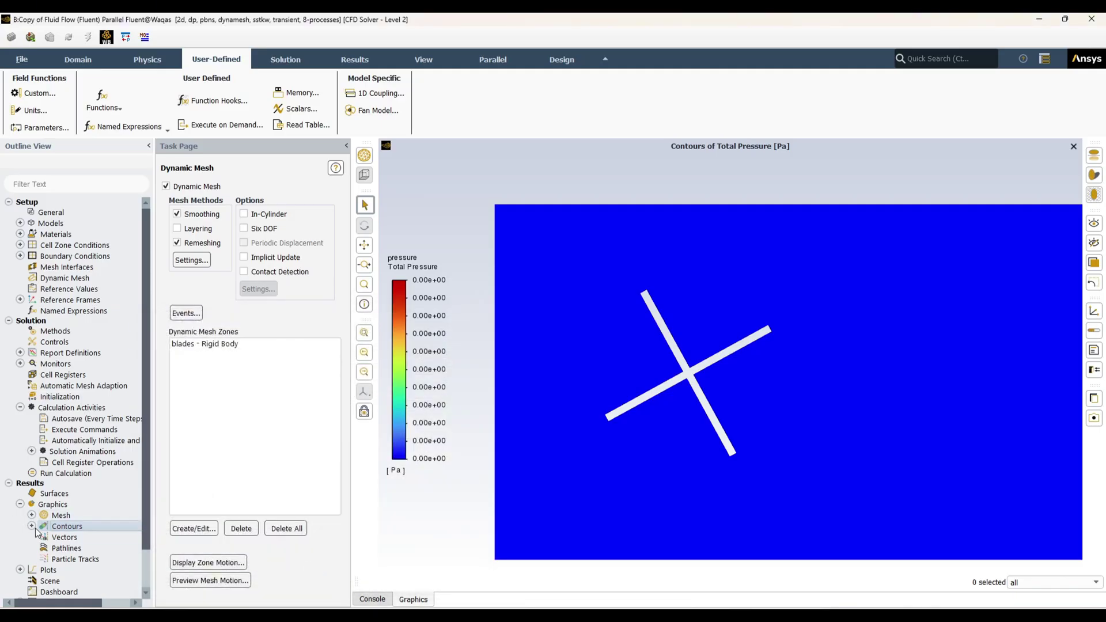
- Create a second solution animation named pressure_animation from the pressure contour, recorded every 100 time steps
{"action": "left_click", "coordinate": [33, 526]}
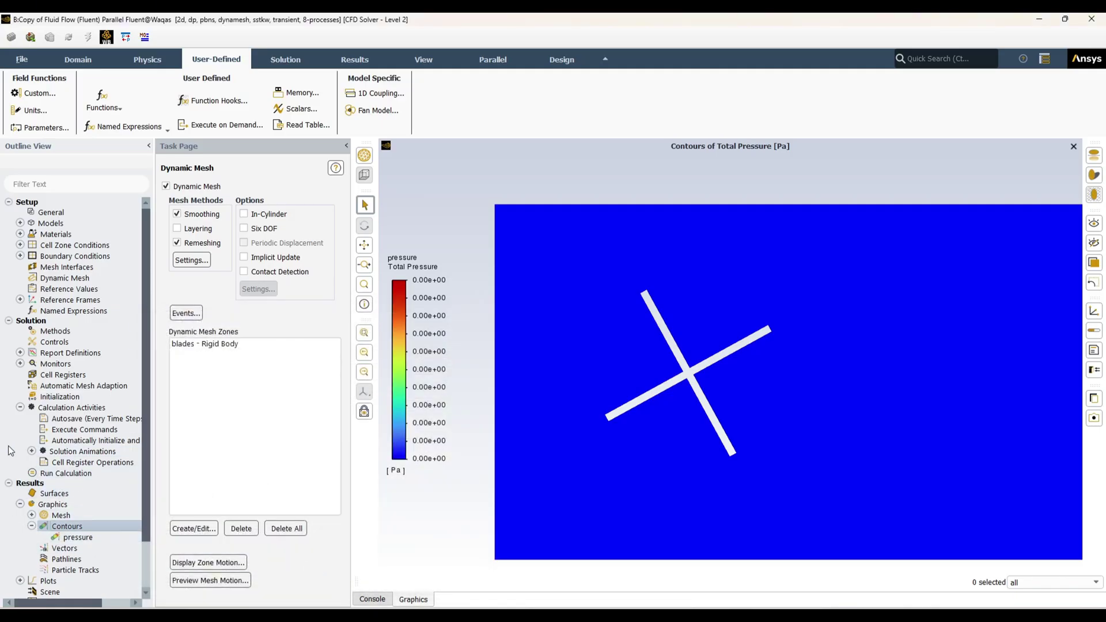
{"action": "left_click", "coordinate": [32, 452]}
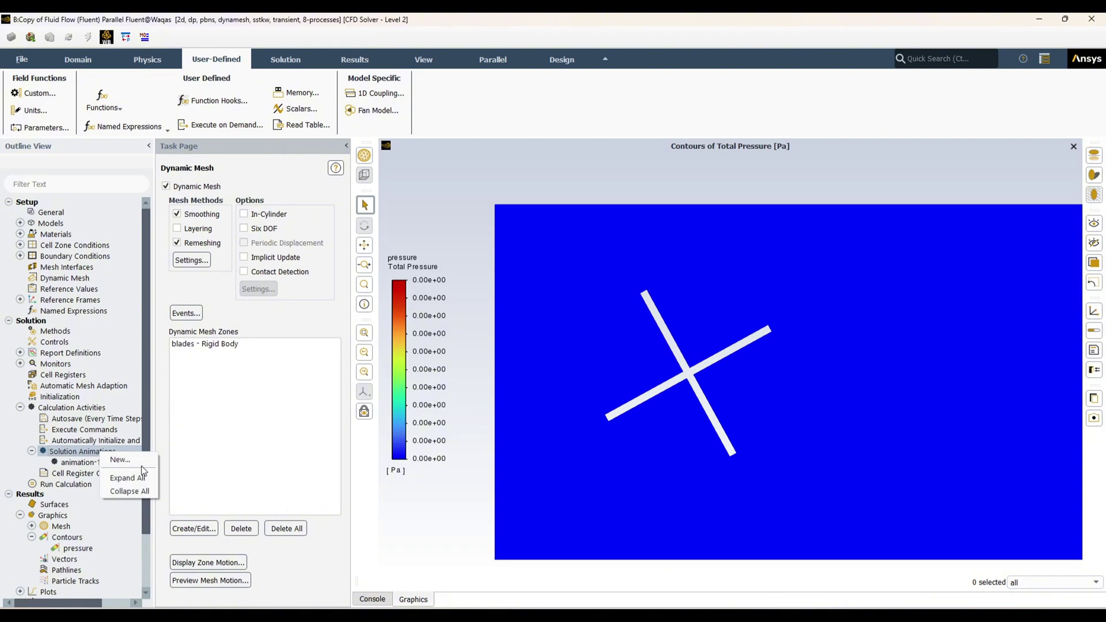
{"action": "left_click", "coordinate": [81, 451]}
{"action": "right_click", "coordinate": [82, 451]}
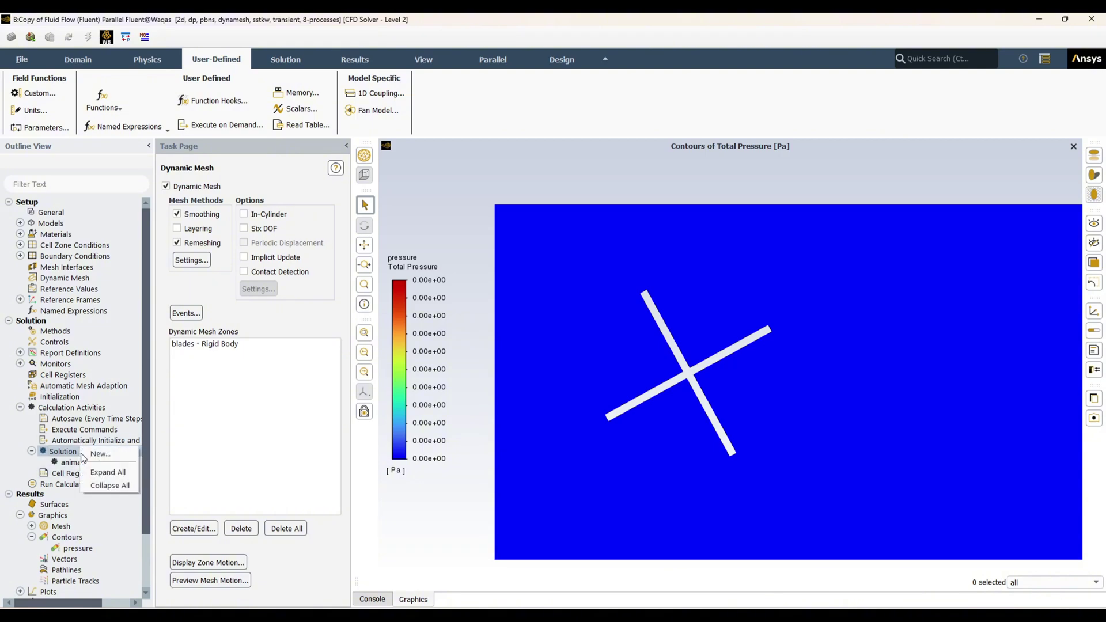
{"action": "left_click", "coordinate": [100, 457]}
{"action": "left_click", "coordinate": [507, 183]}
{"action": "key", "text": "ctrl+a"}
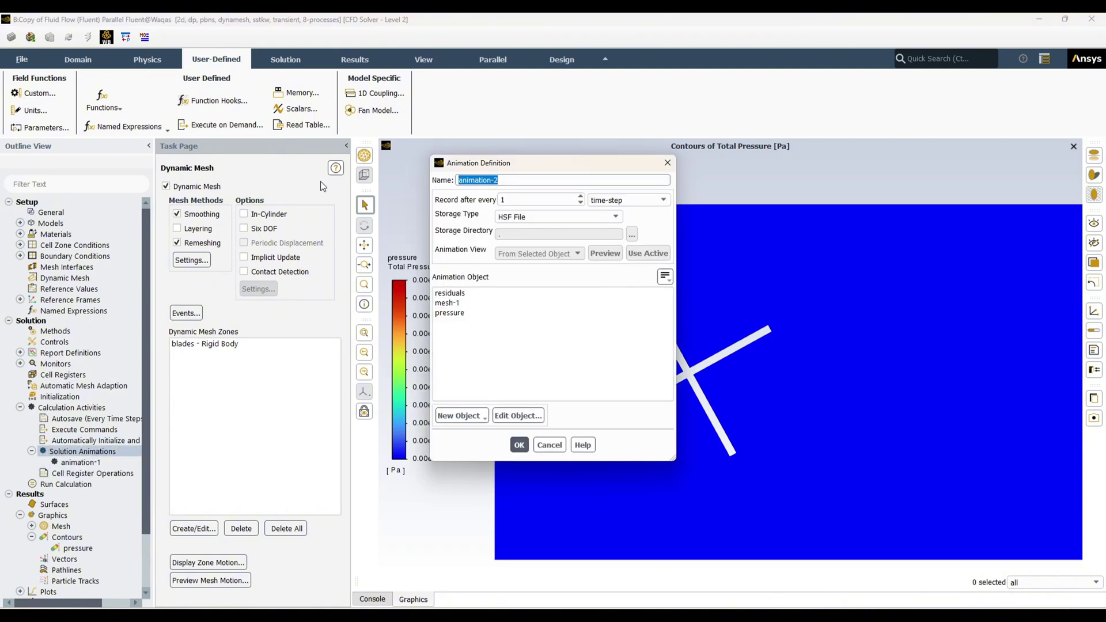
{"action": "type", "text": "pressure_"}
{"action": "left_click", "coordinate": [452, 313]}
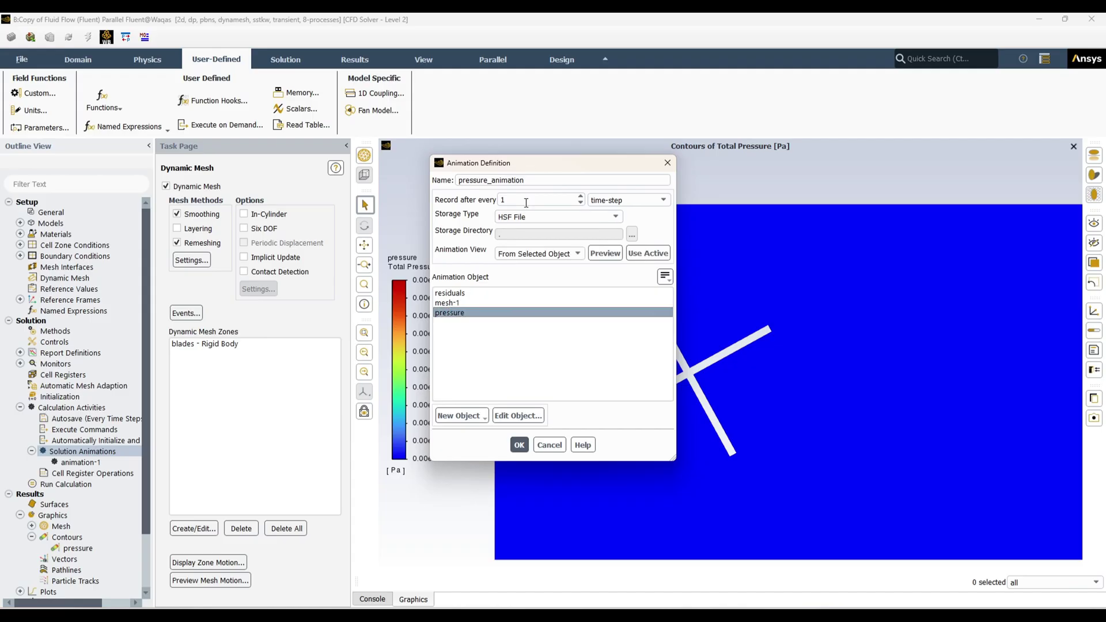
{"action": "left_click_drag", "start_coordinate": [527, 200], "coordinate": [462, 202]}
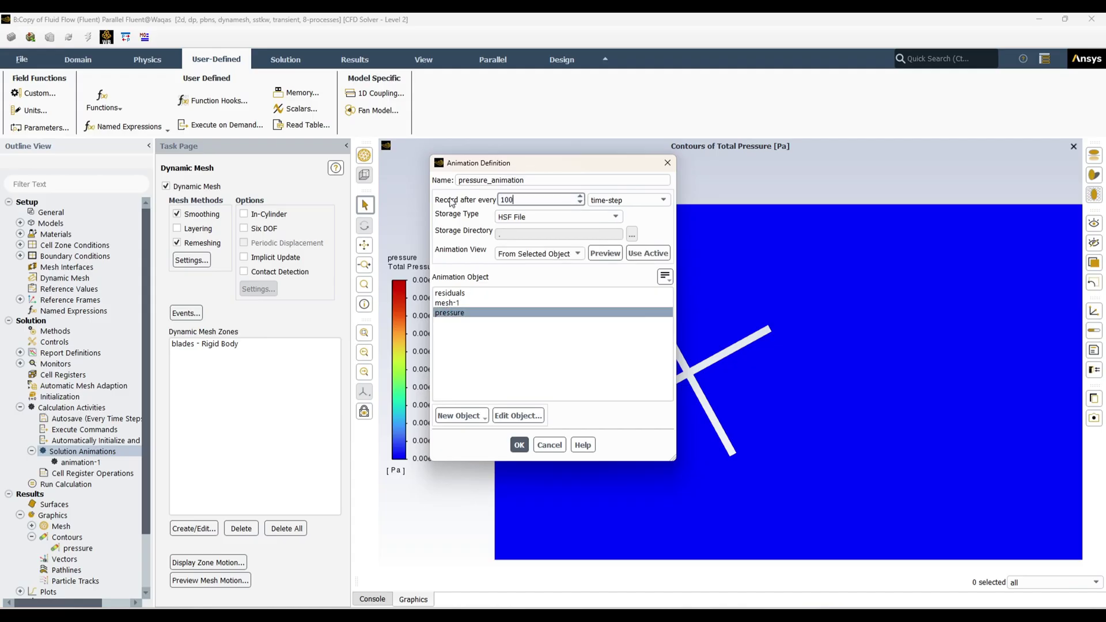
{"action": "left_click", "coordinate": [519, 445]}
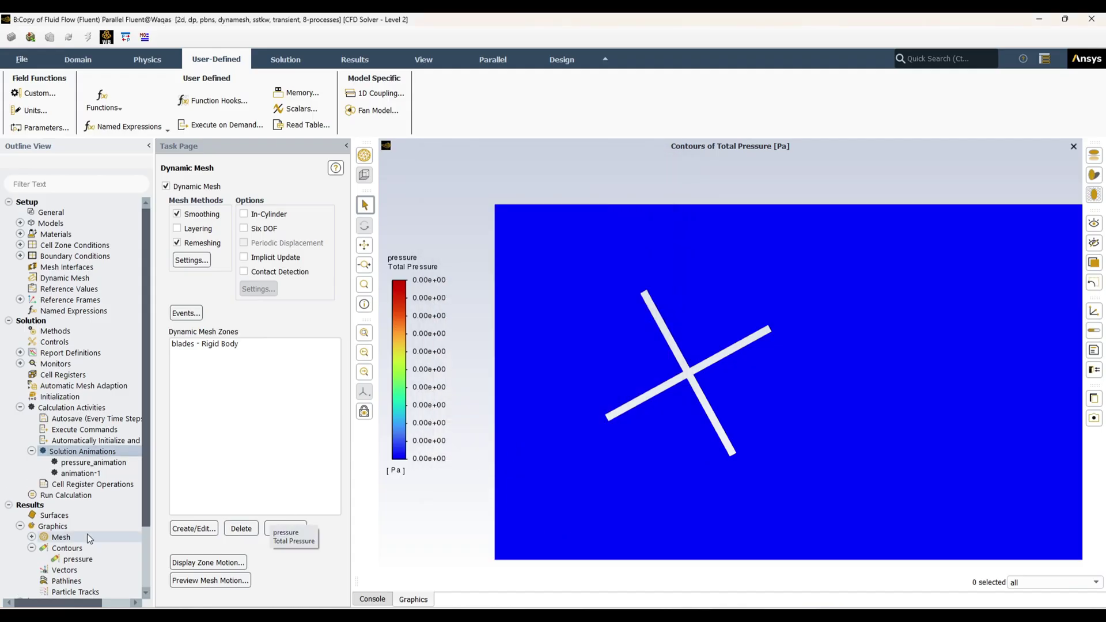
- Run the calculation for 5 time steps and dismiss the resulting message dialogs
{"action": "scroll", "coordinate": [64, 517], "scroll_direction": "down", "scroll_amount": 1}
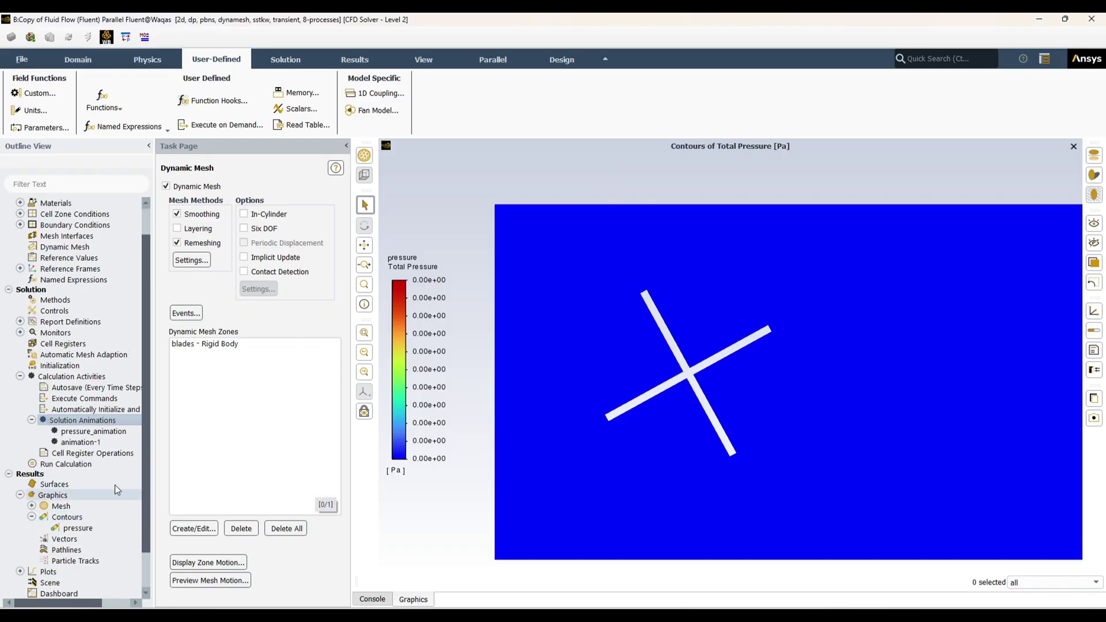
{"action": "left_click", "coordinate": [74, 465]}
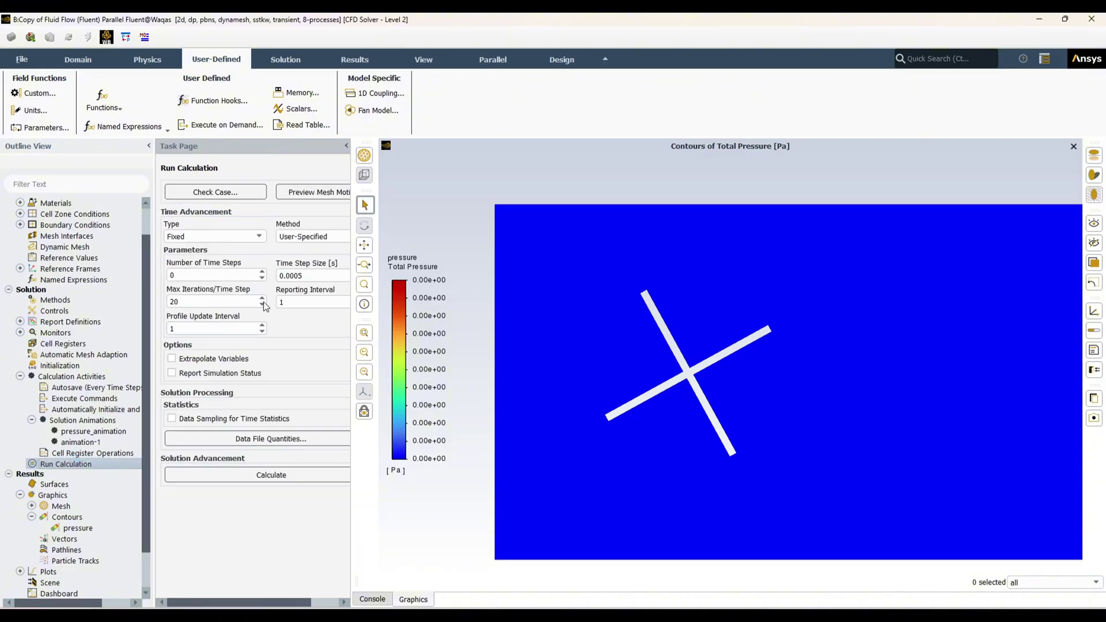
{"action": "double_click", "coordinate": [199, 276]}
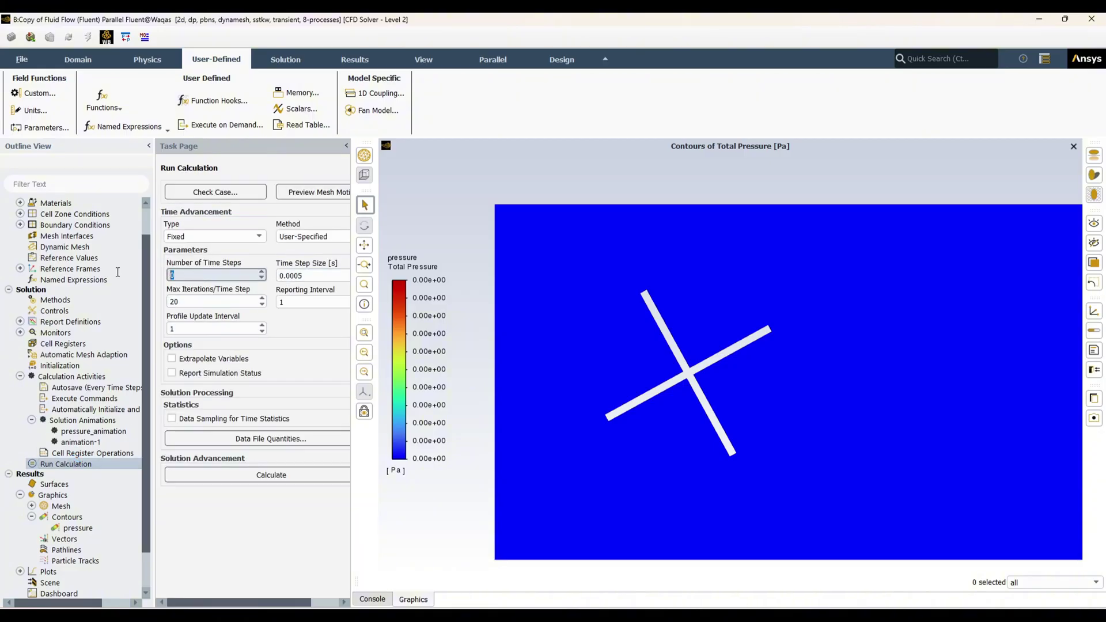
{"action": "type", "text": "5"}
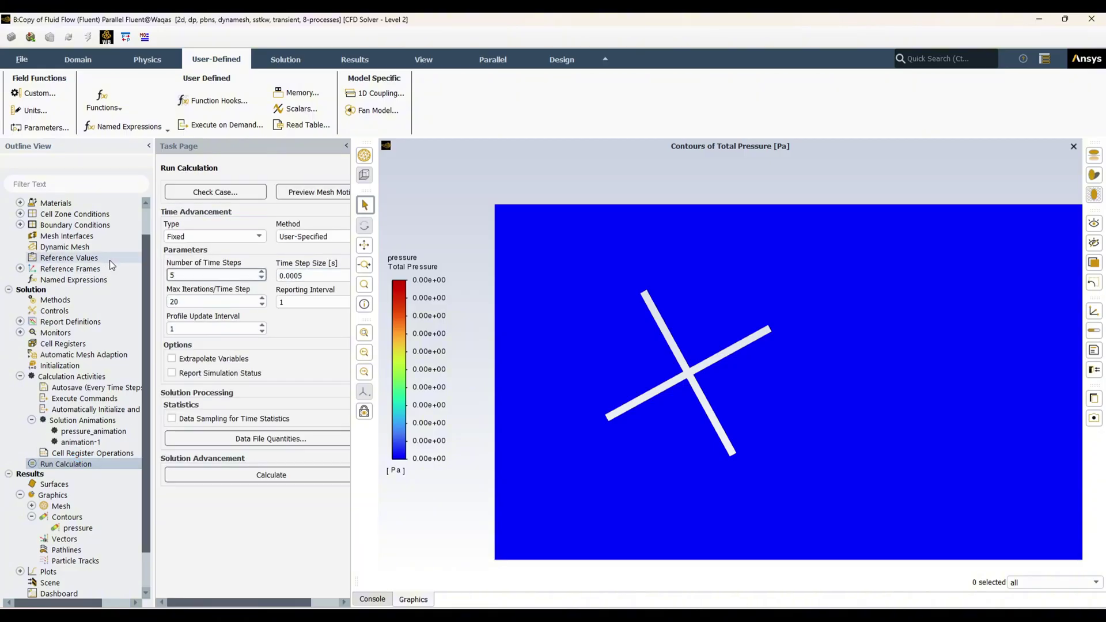
{"action": "left_click", "coordinate": [262, 476]}
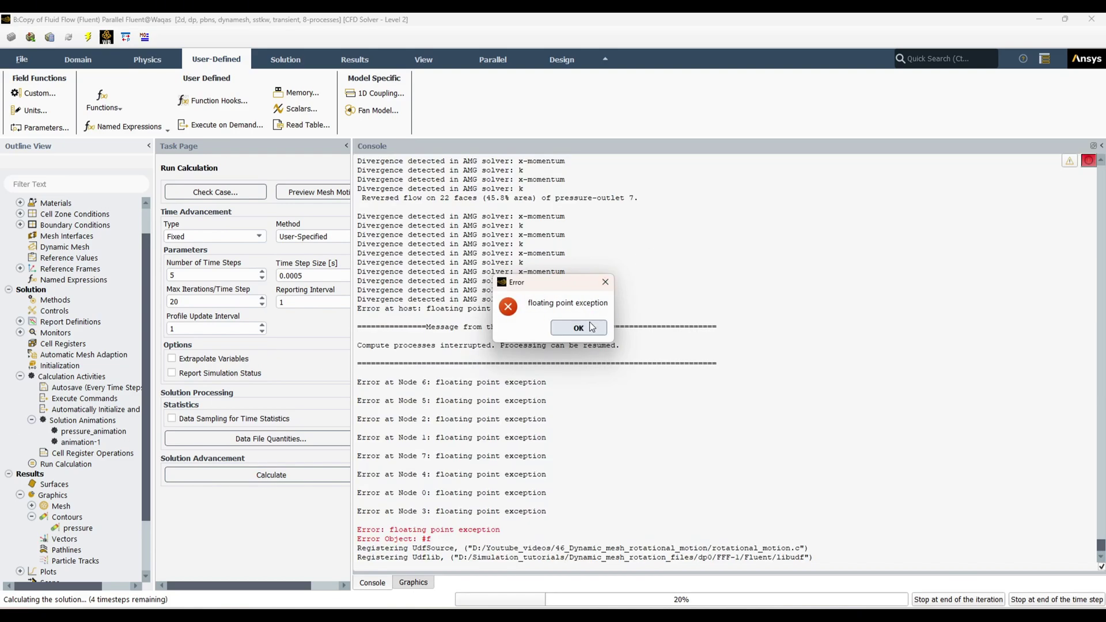
{"action": "left_click", "coordinate": [605, 282]}
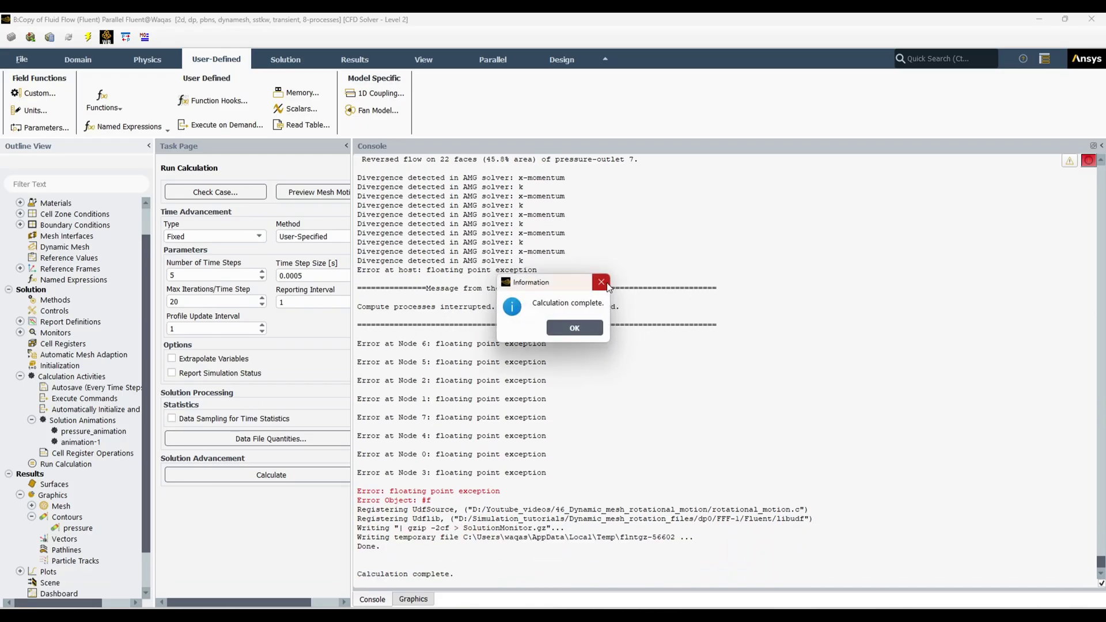
{"action": "left_click", "coordinate": [604, 282]}
- Examine the scaled residuals, the total pressure contours and the solver's console output from the calculation
{"action": "left_click", "coordinate": [426, 598]}
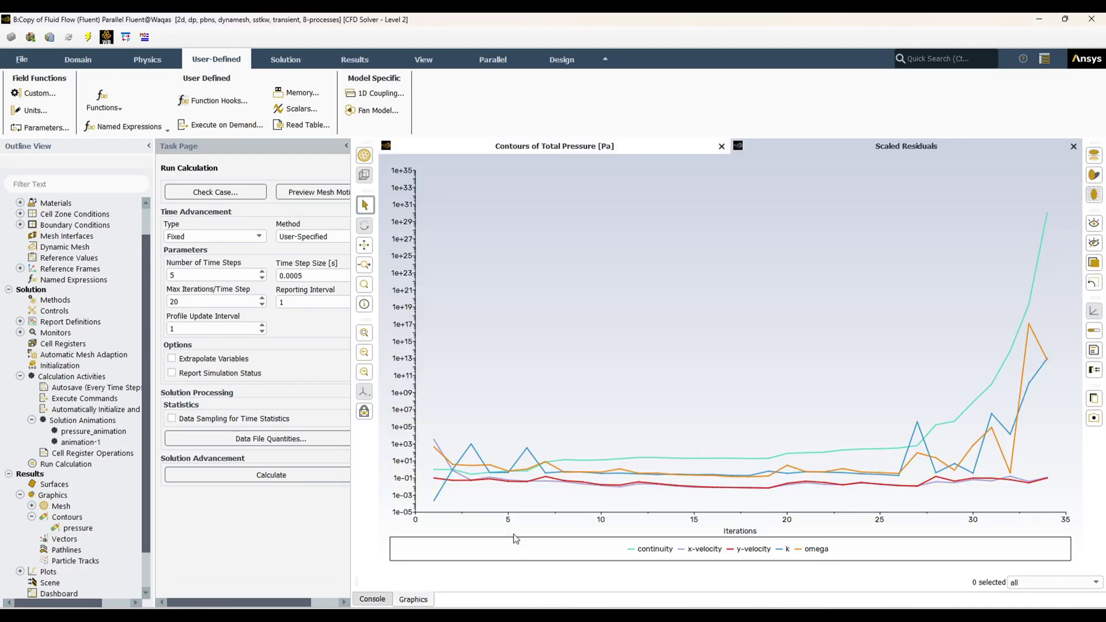
{"action": "left_click", "coordinate": [663, 146]}
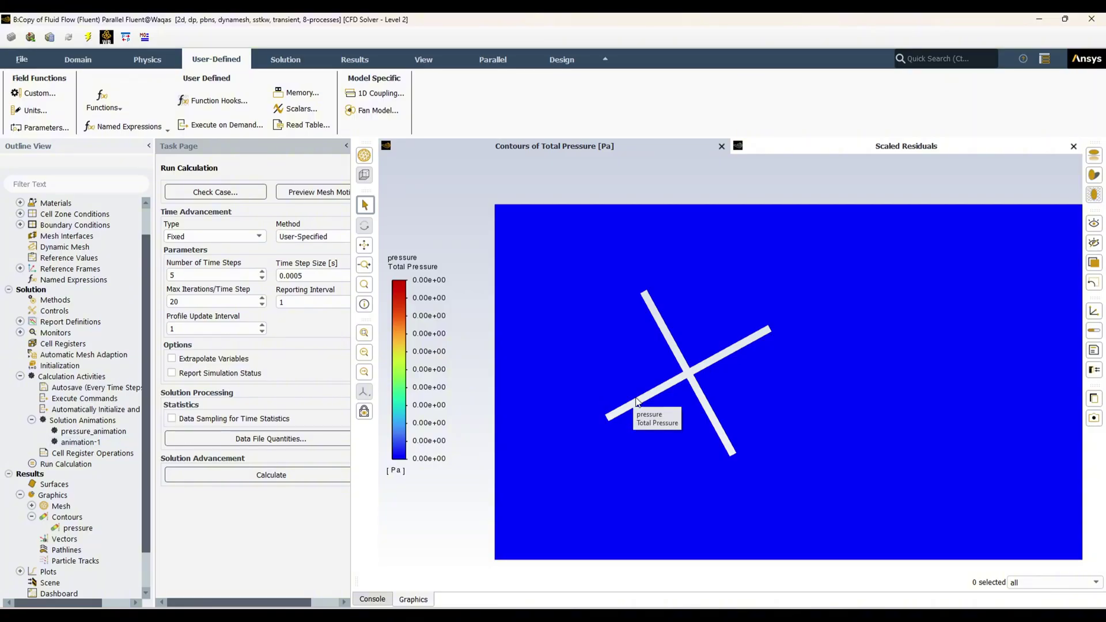
{"action": "left_click", "coordinate": [897, 145]}
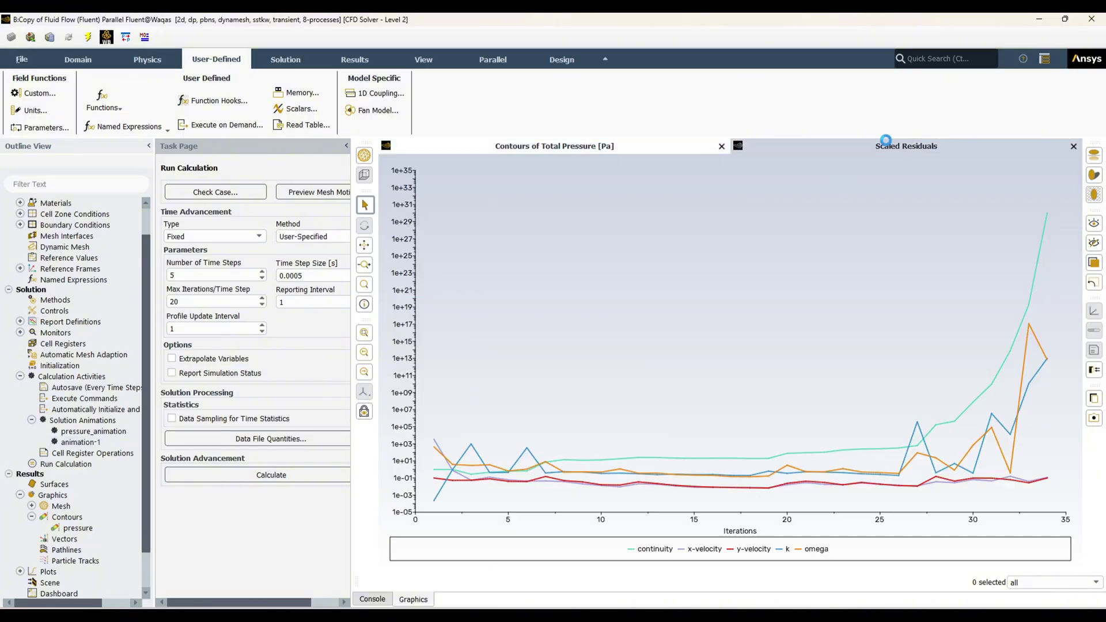
{"action": "left_click", "coordinate": [372, 599]}
{"action": "scroll", "coordinate": [499, 511], "scroll_direction": "up", "scroll_amount": 7}
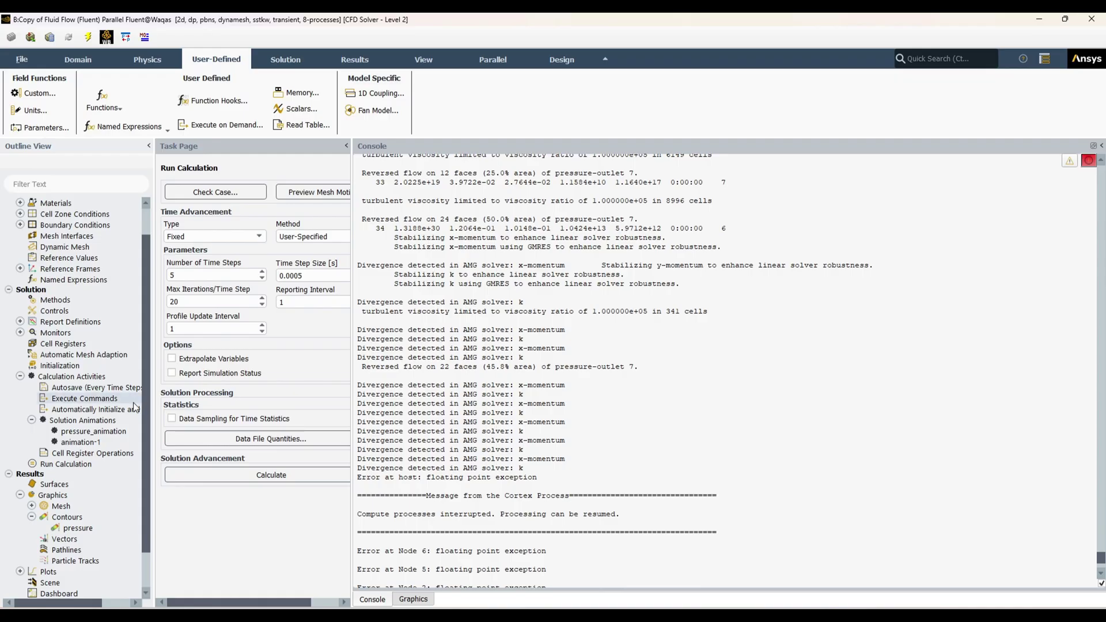
- Reinitialize the solution with standard initialization computed from the inlet, and accept the confirmation
{"action": "double_click", "coordinate": [41, 365]}
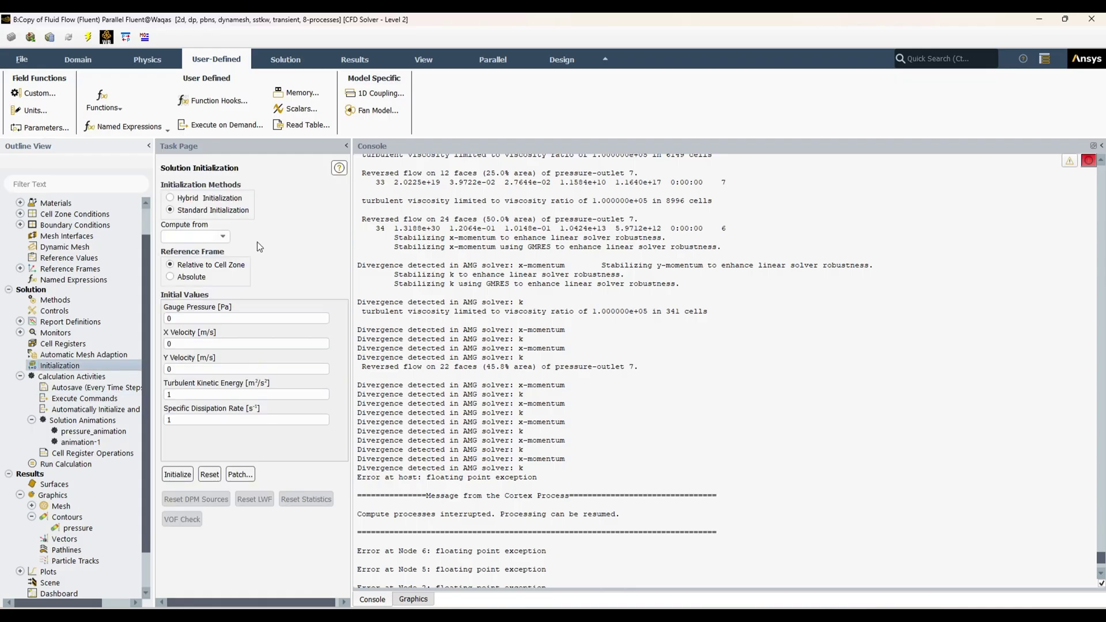
{"action": "left_click", "coordinate": [222, 237]}
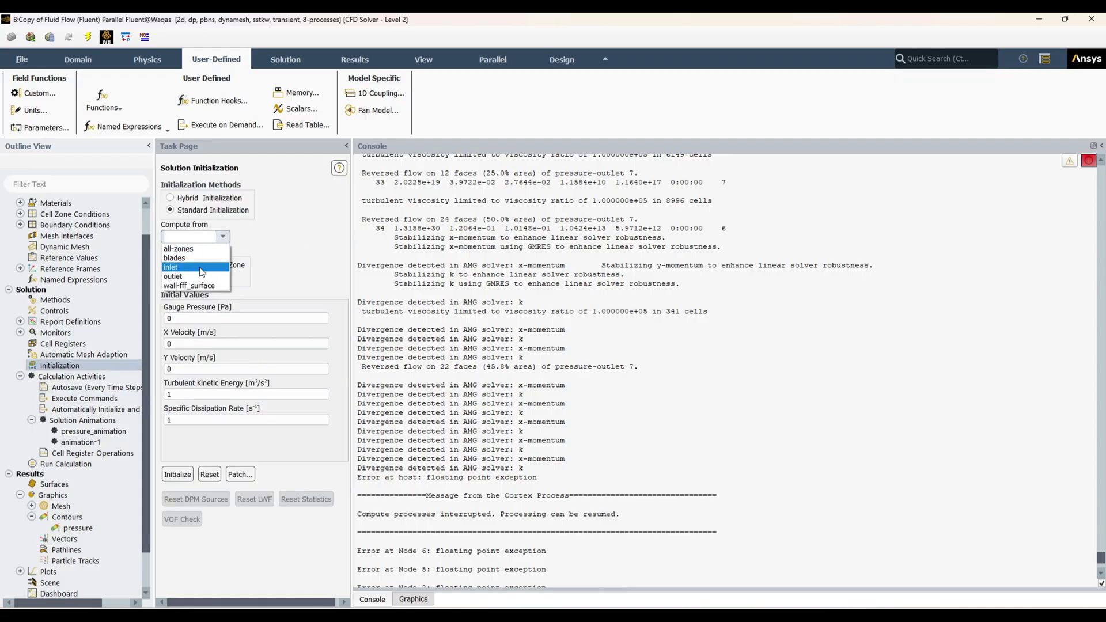
{"action": "left_click", "coordinate": [202, 267]}
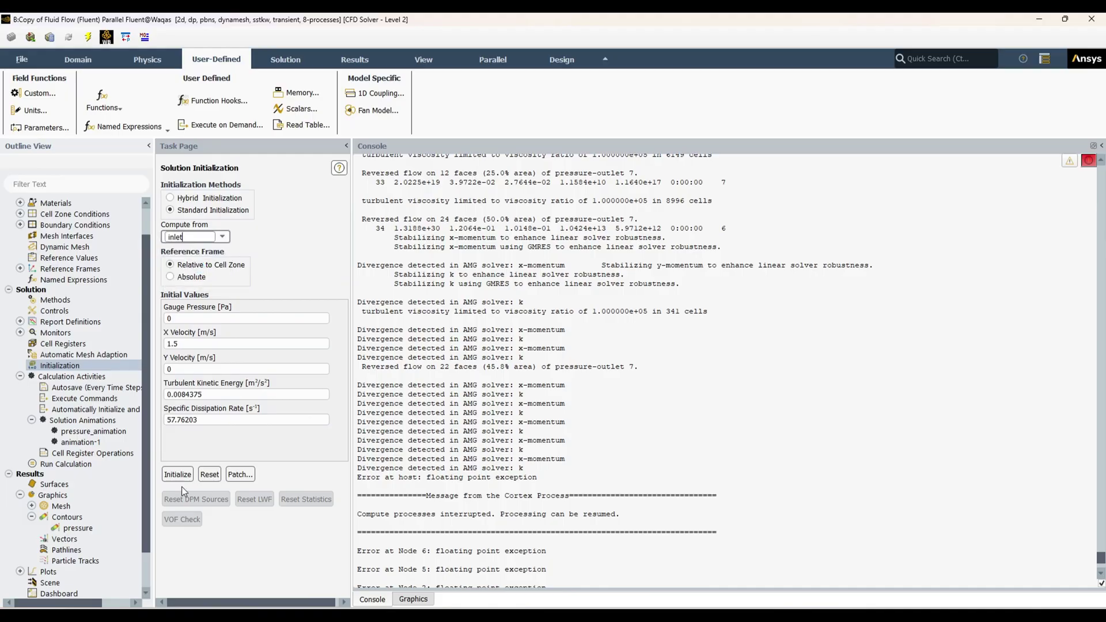
{"action": "left_click", "coordinate": [179, 475]}
{"action": "left_click", "coordinate": [585, 336]}
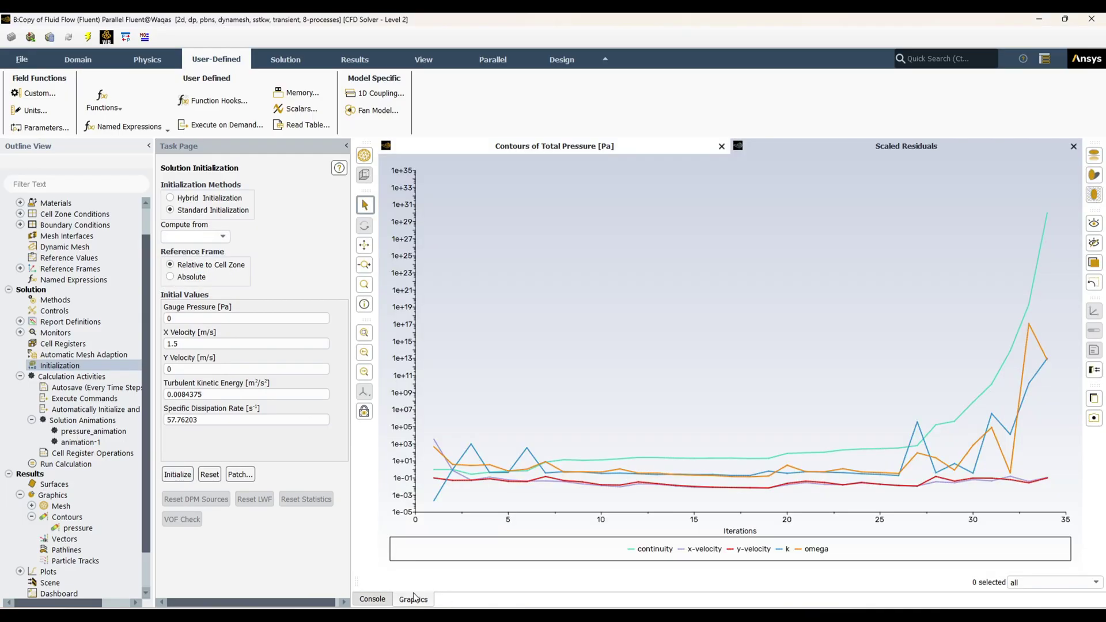
- Run the calculation again, dismiss the completion message, and check the animation playback settings
{"action": "left_click", "coordinate": [414, 599]}
{"action": "right_click", "coordinate": [71, 466]}
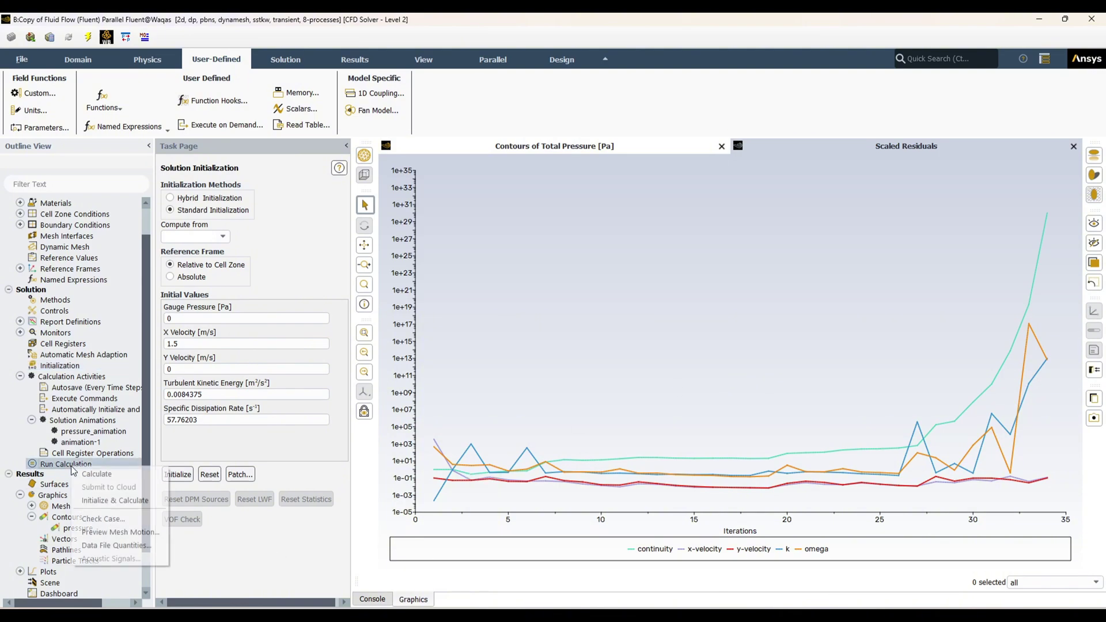
{"action": "left_click", "coordinate": [103, 474]}
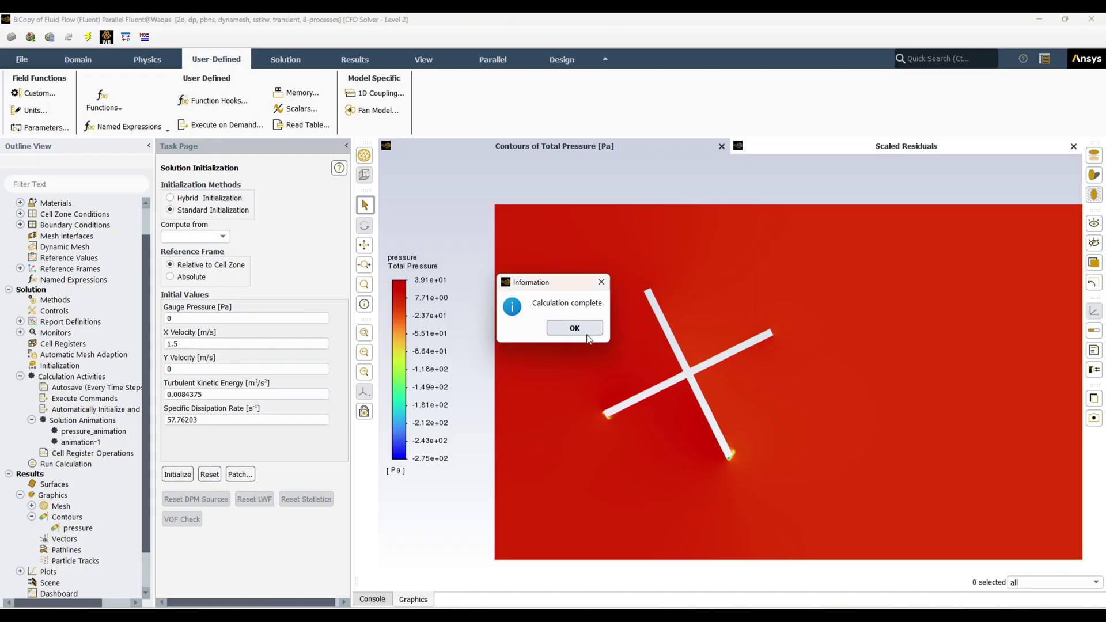
{"action": "left_click", "coordinate": [586, 330]}
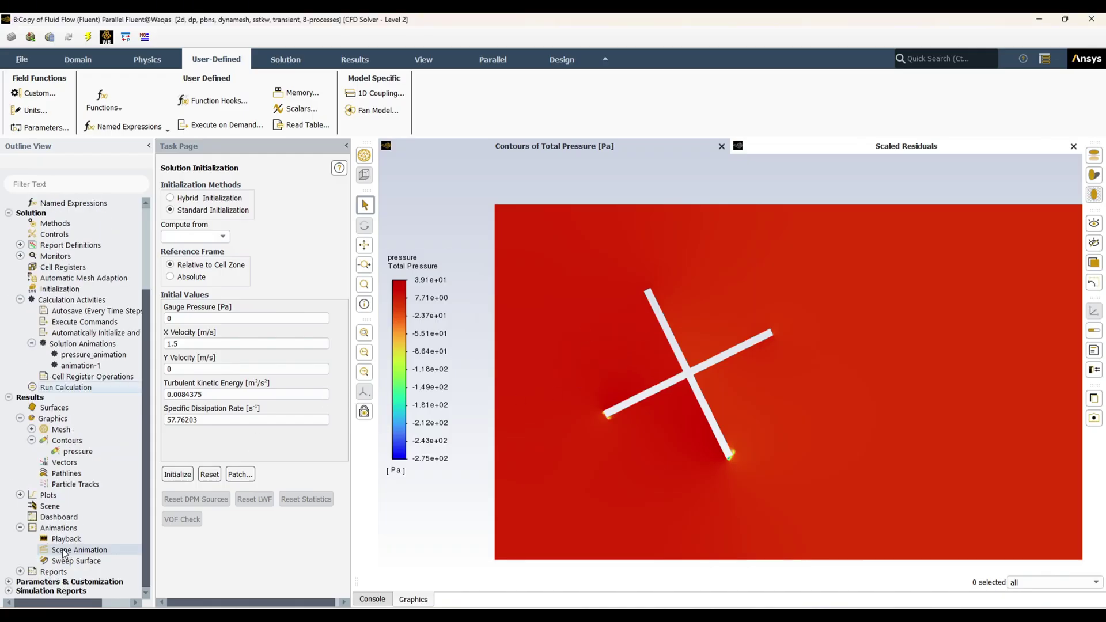
{"action": "double_click", "coordinate": [63, 539]}
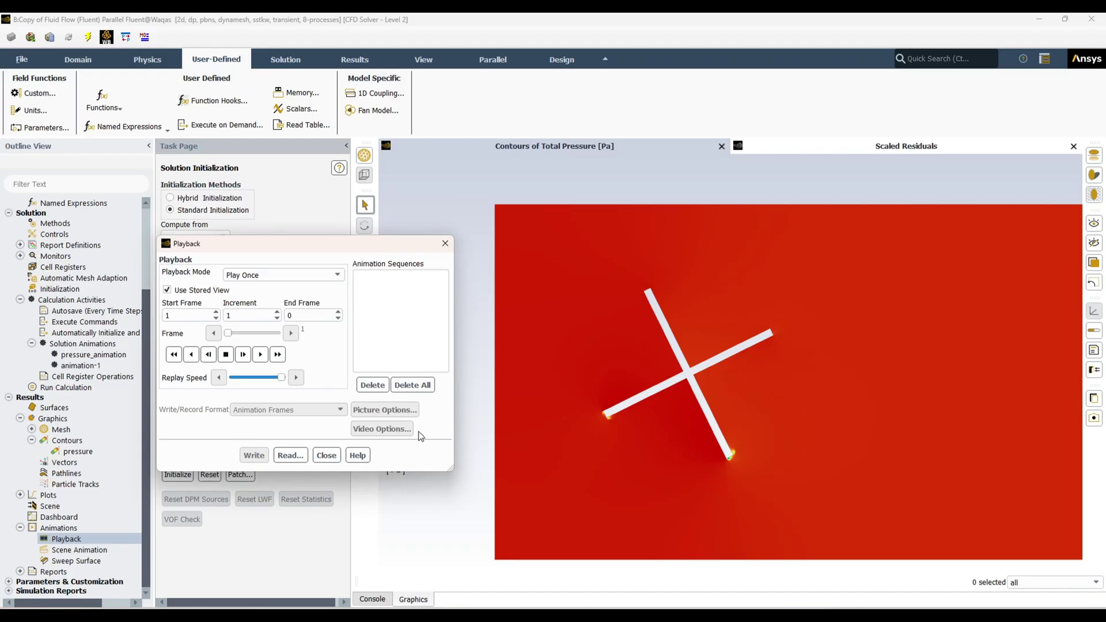
{"action": "left_click", "coordinate": [327, 455]}
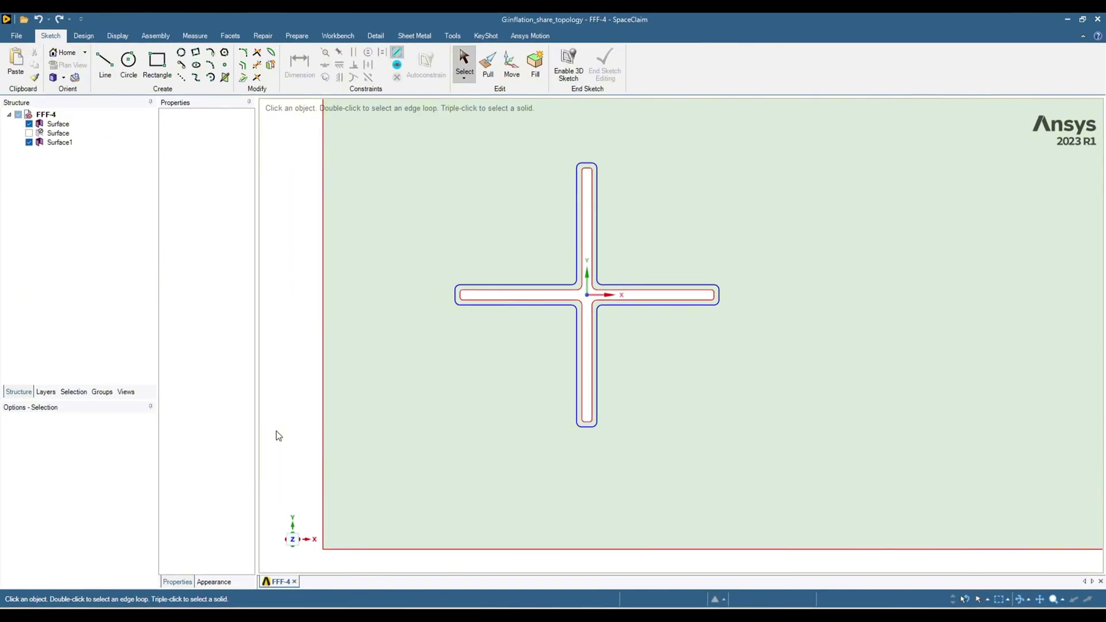
- Switch to SpaceClaim, examine the thin surface around the cross-shaped blades and the surrounding fluid surface, and close the geometry window
{"action": "scroll", "coordinate": [486, 299], "scroll_direction": "up", "scroll_amount": 5}
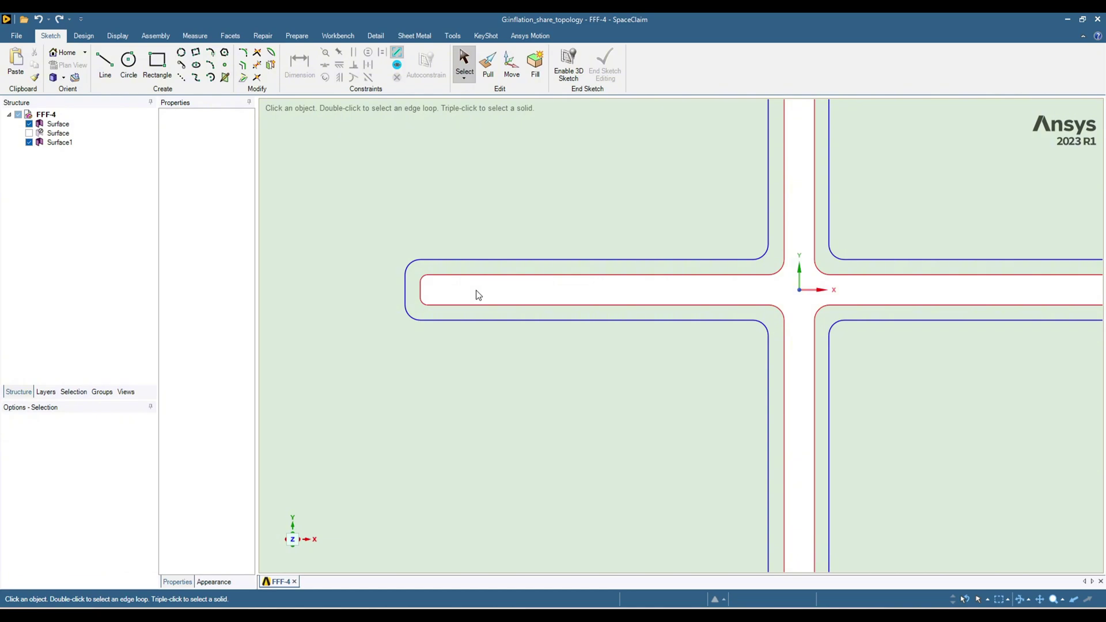
{"action": "scroll", "coordinate": [477, 295], "scroll_direction": "down", "scroll_amount": 3}
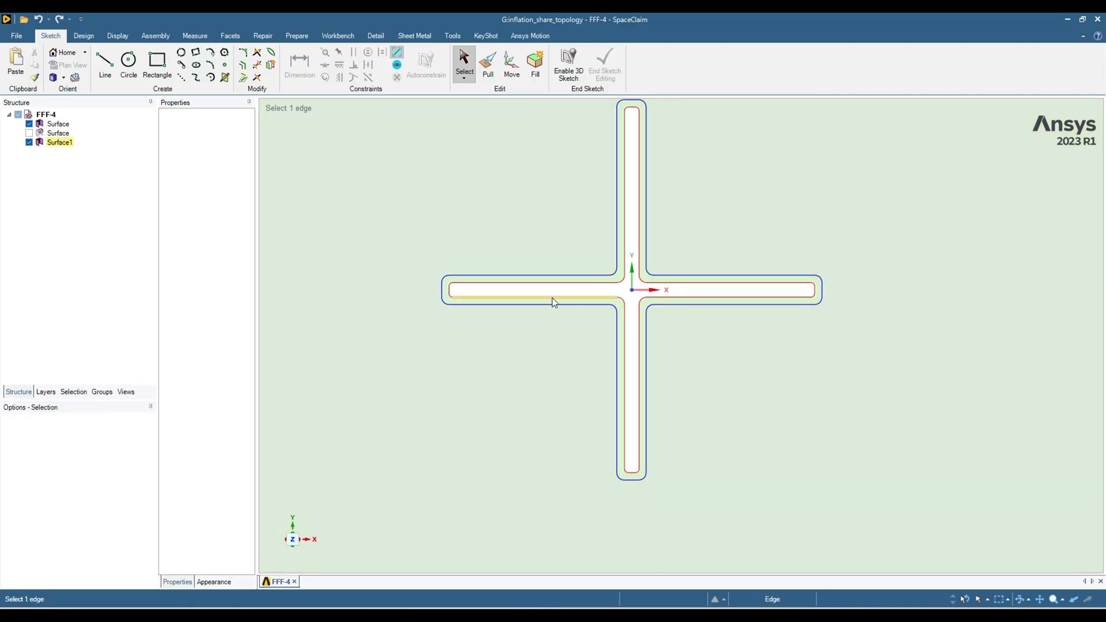
{"action": "left_click", "coordinate": [531, 302]}
{"action": "scroll", "coordinate": [700, 301], "scroll_direction": "down", "scroll_amount": 4}
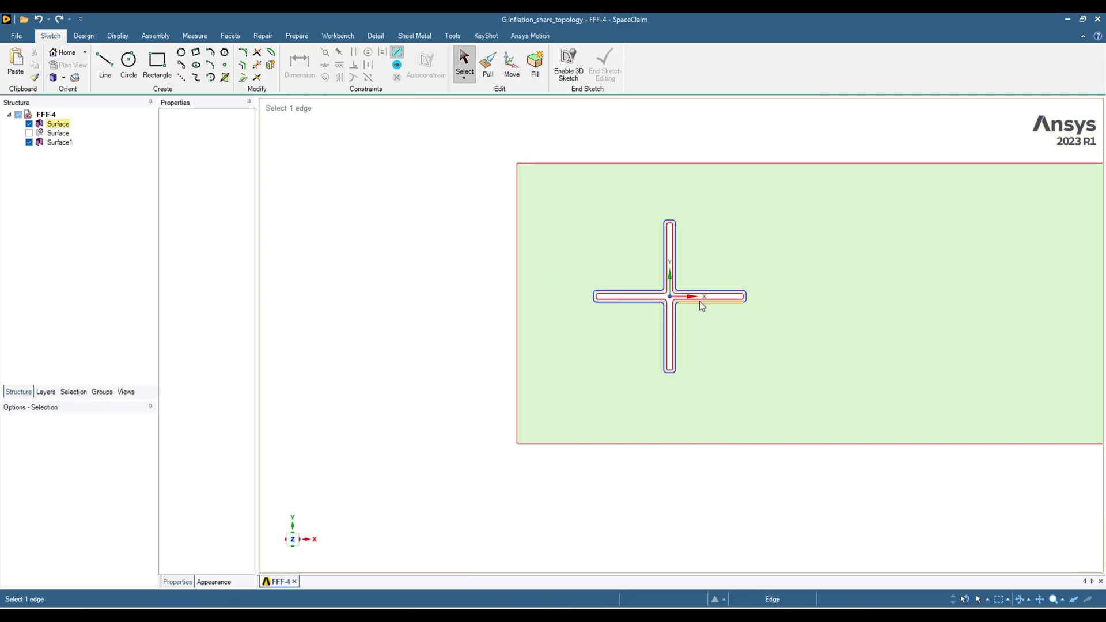
{"action": "key", "text": "z"}
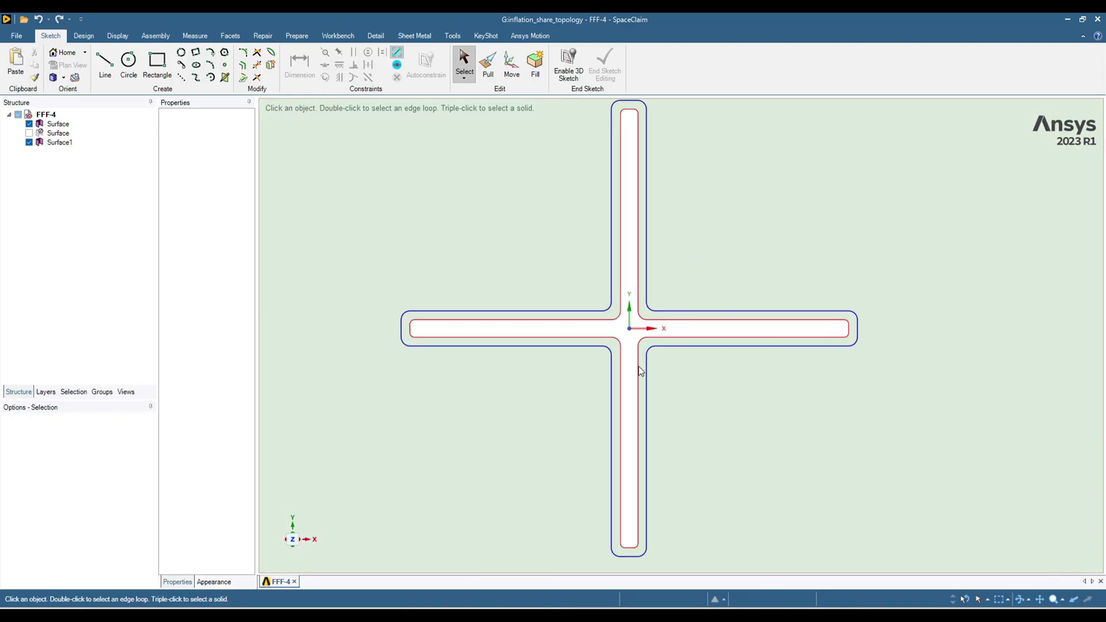
{"action": "left_click", "coordinate": [613, 319]}
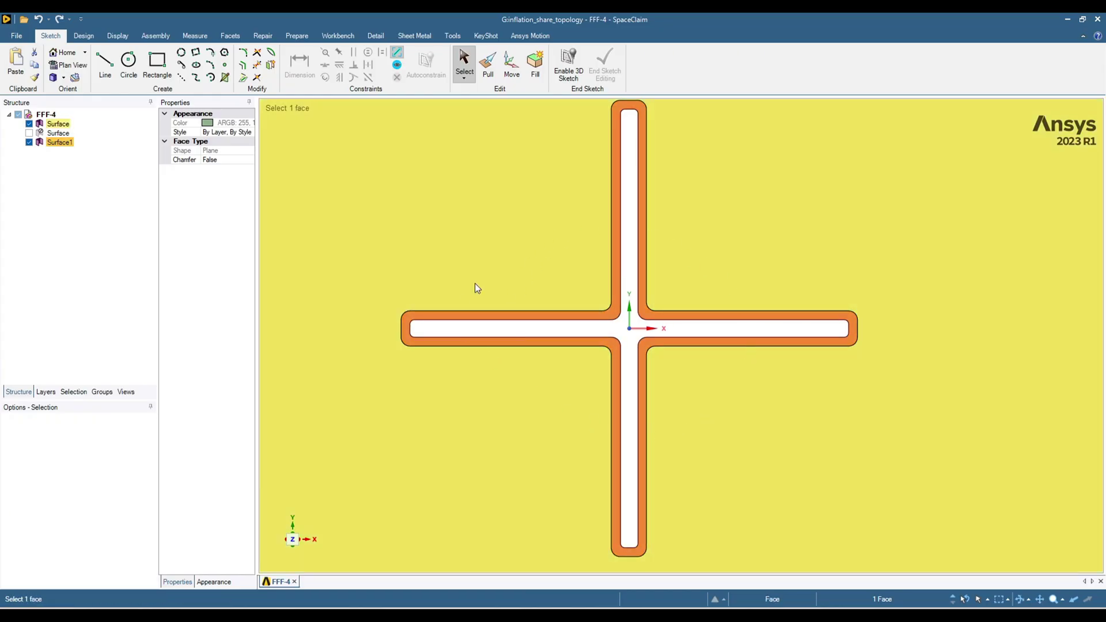
{"action": "left_click", "coordinate": [542, 259]}
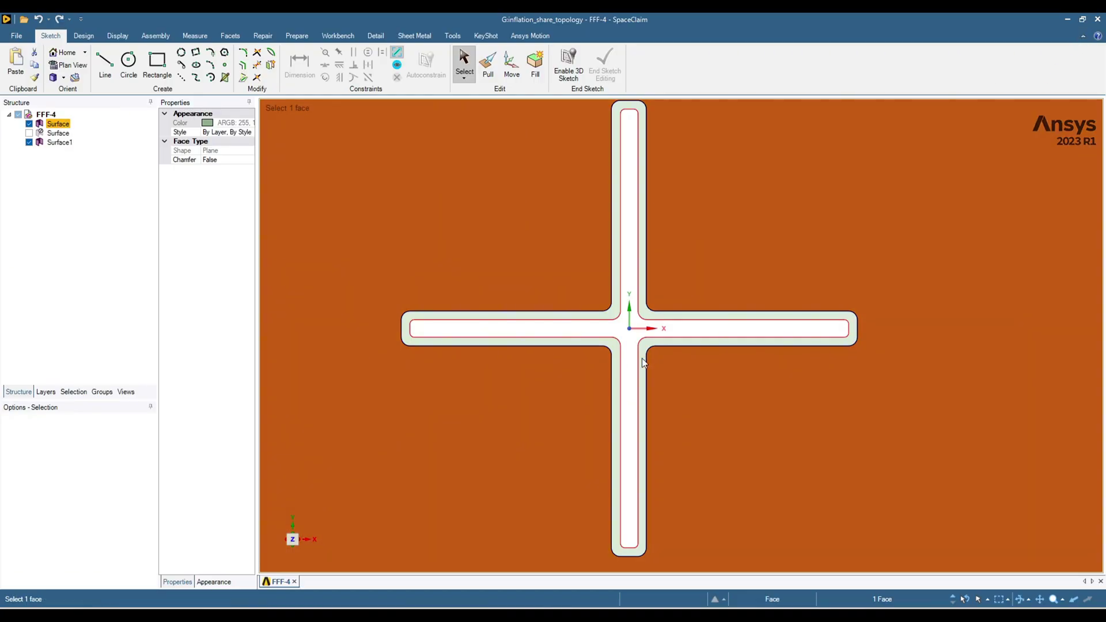
{"action": "left_click", "coordinate": [644, 362]}
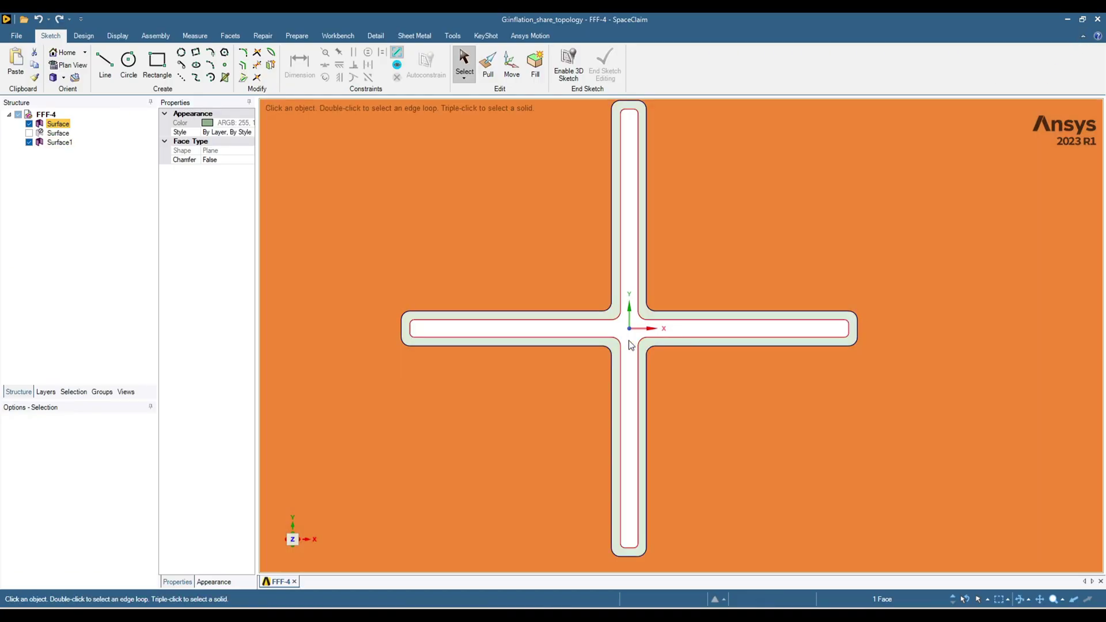
{"action": "left_click", "coordinate": [1097, 21]}
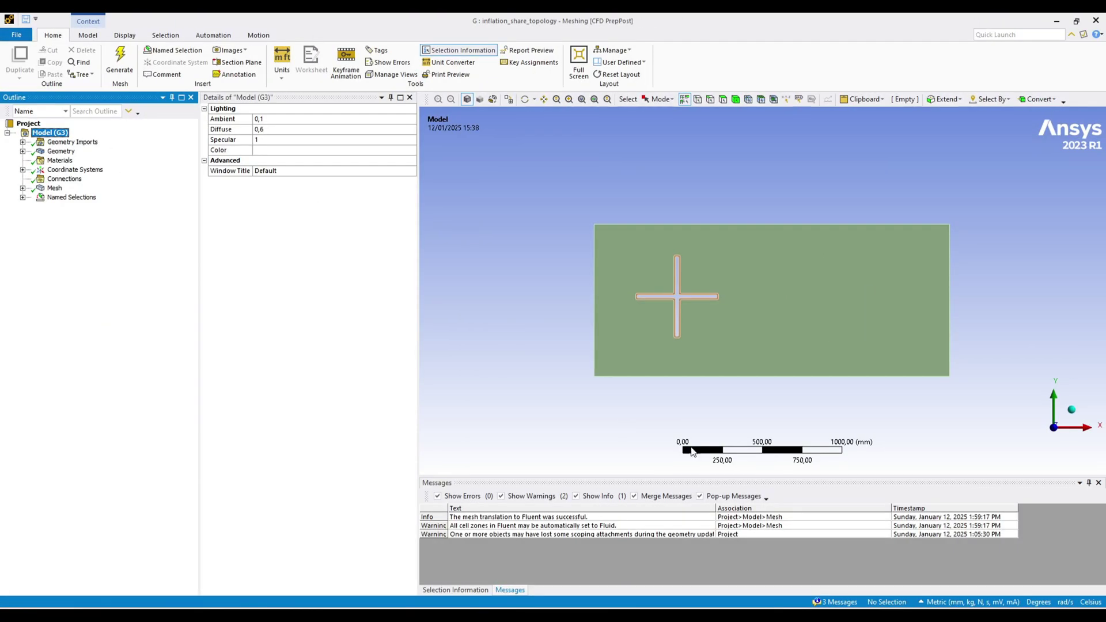
- In Ansys Meshing, display the mesh and inspect the inflation layers and surrounding triangles at the upper blade tip
{"action": "left_click", "coordinate": [22, 188]}
{"action": "left_click", "coordinate": [55, 188]}
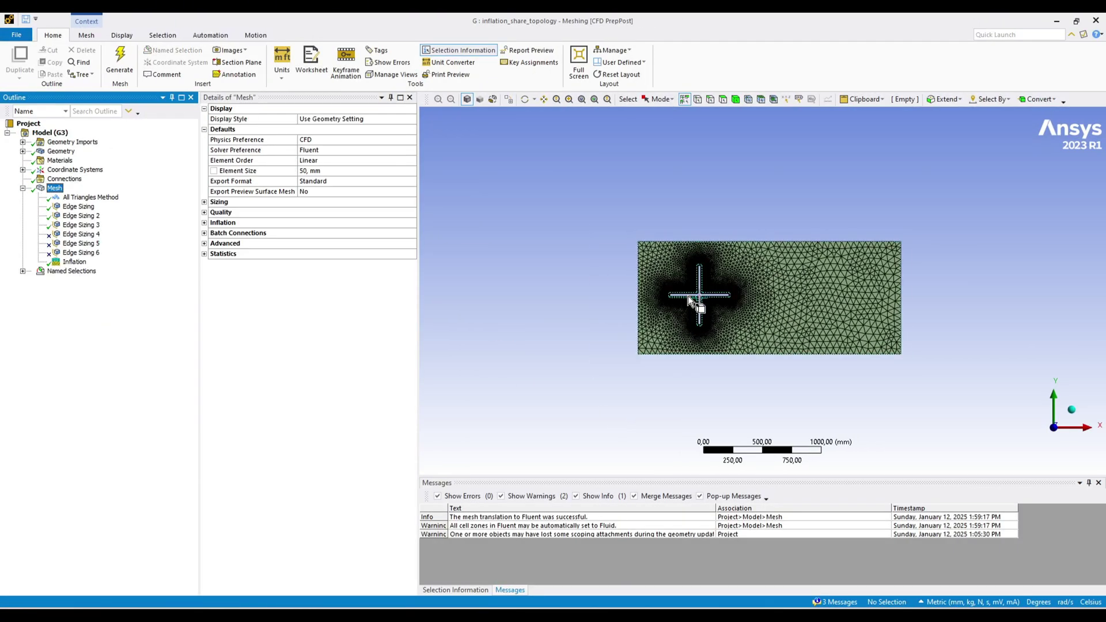
{"action": "scroll", "coordinate": [720, 311], "scroll_direction": "up", "scroll_amount": 5}
{"action": "scroll", "coordinate": [848, 254], "scroll_direction": "up", "scroll_amount": 6}
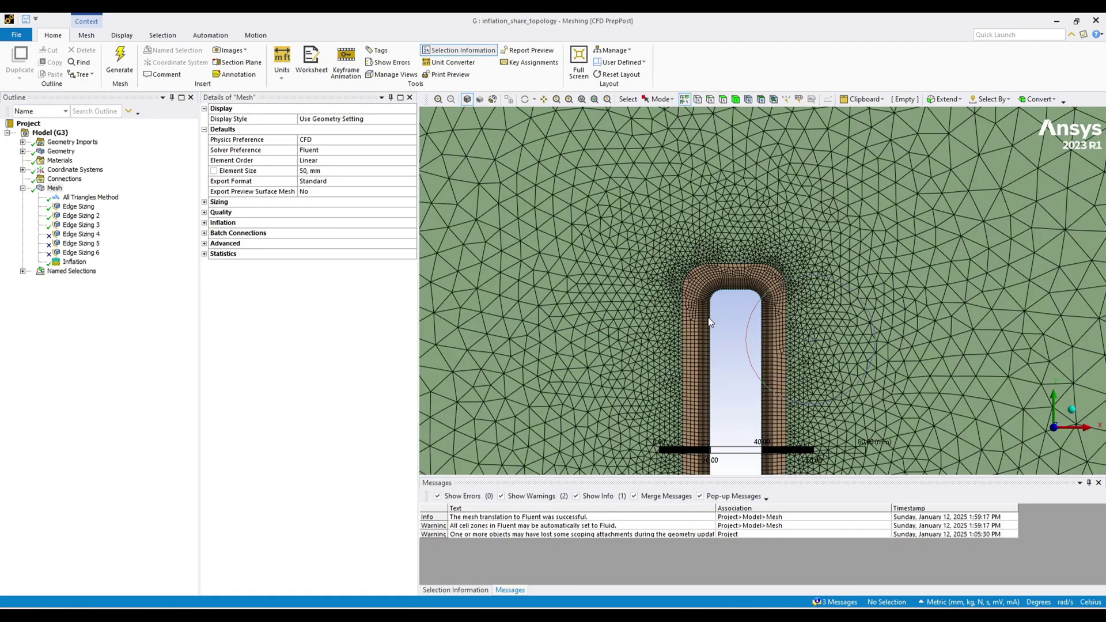
{"action": "scroll", "coordinate": [770, 389], "scroll_direction": "down", "scroll_amount": 4}
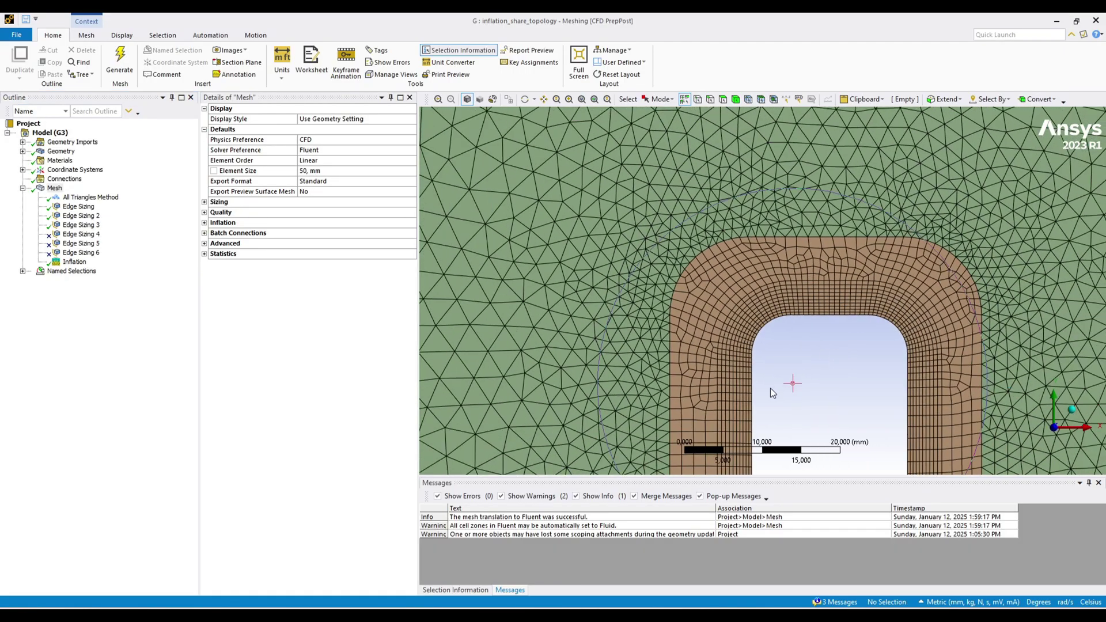
{"action": "scroll", "coordinate": [773, 376], "scroll_direction": "up", "scroll_amount": 5}
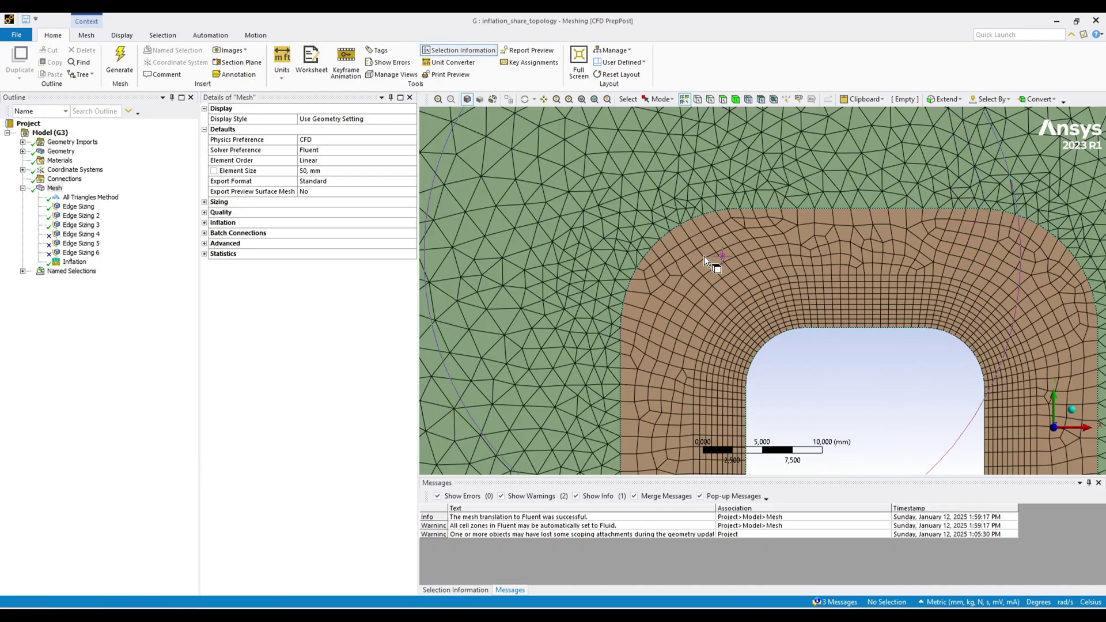
{"action": "scroll", "coordinate": [633, 427], "scroll_direction": "up", "scroll_amount": 3}
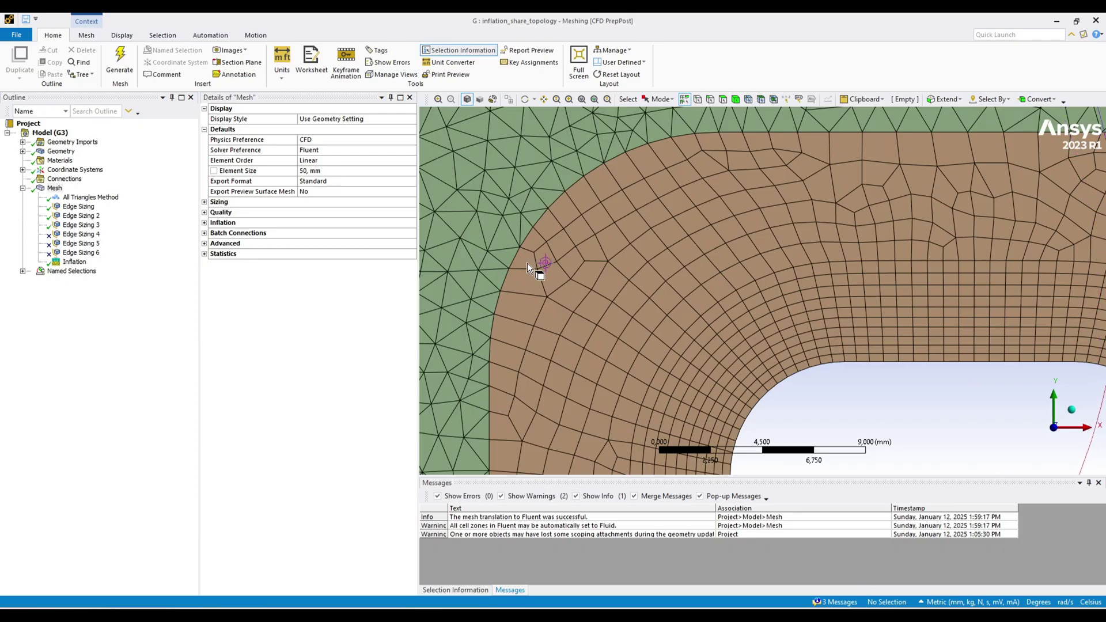
- Review the settings of the All Triangles Method, the first three edge sizings and the inflation control
{"action": "left_click", "coordinate": [87, 197]}
{"action": "scroll", "coordinate": [585, 272], "scroll_direction": "down", "scroll_amount": 1}
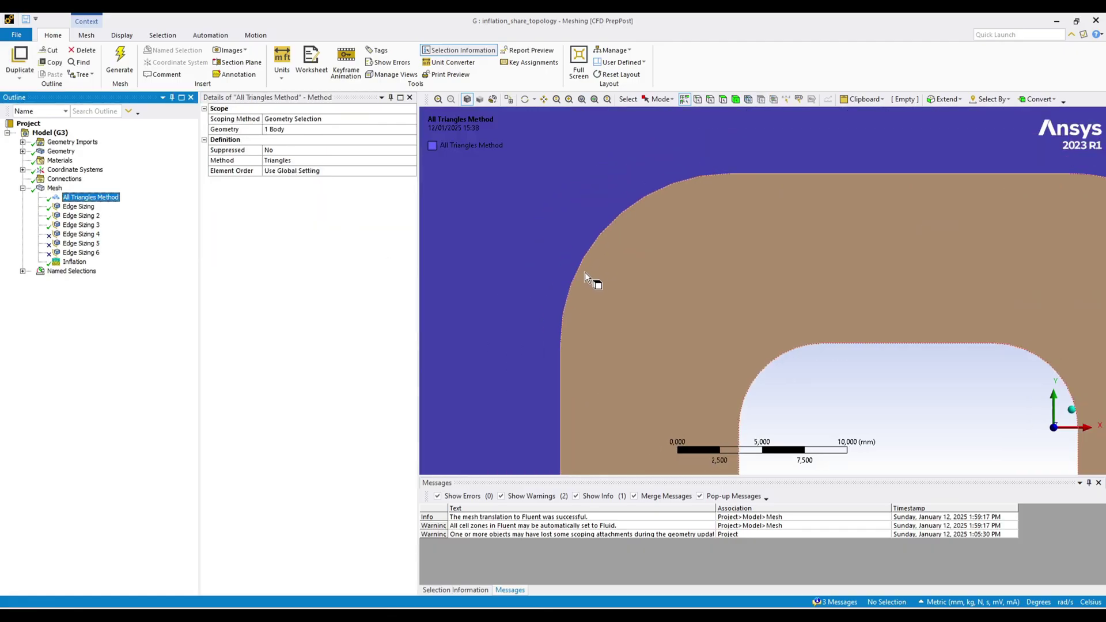
{"action": "scroll", "coordinate": [570, 268], "scroll_direction": "down", "scroll_amount": 1}
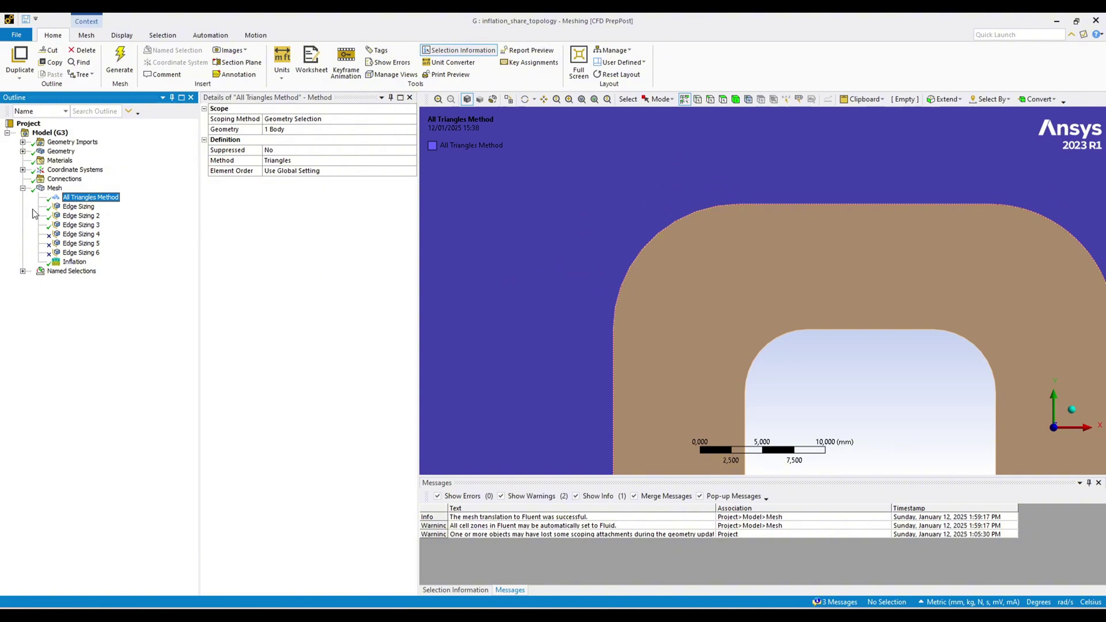
{"action": "left_click", "coordinate": [78, 207]}
{"action": "scroll", "coordinate": [593, 309], "scroll_direction": "down", "scroll_amount": 5}
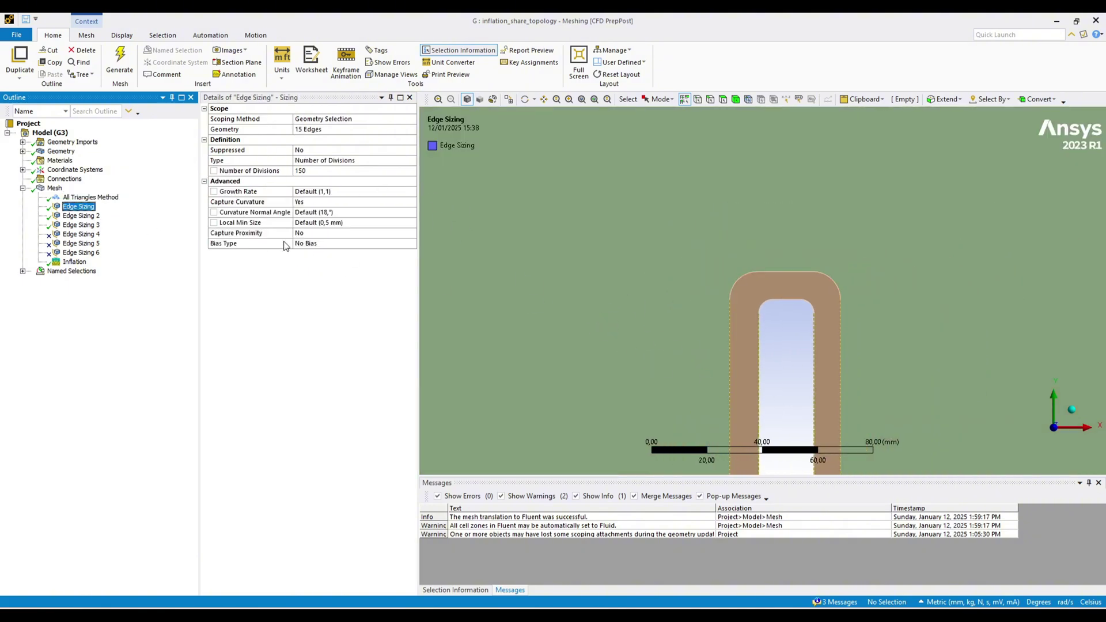
{"action": "left_click", "coordinate": [81, 215]}
{"action": "left_click", "coordinate": [92, 225]}
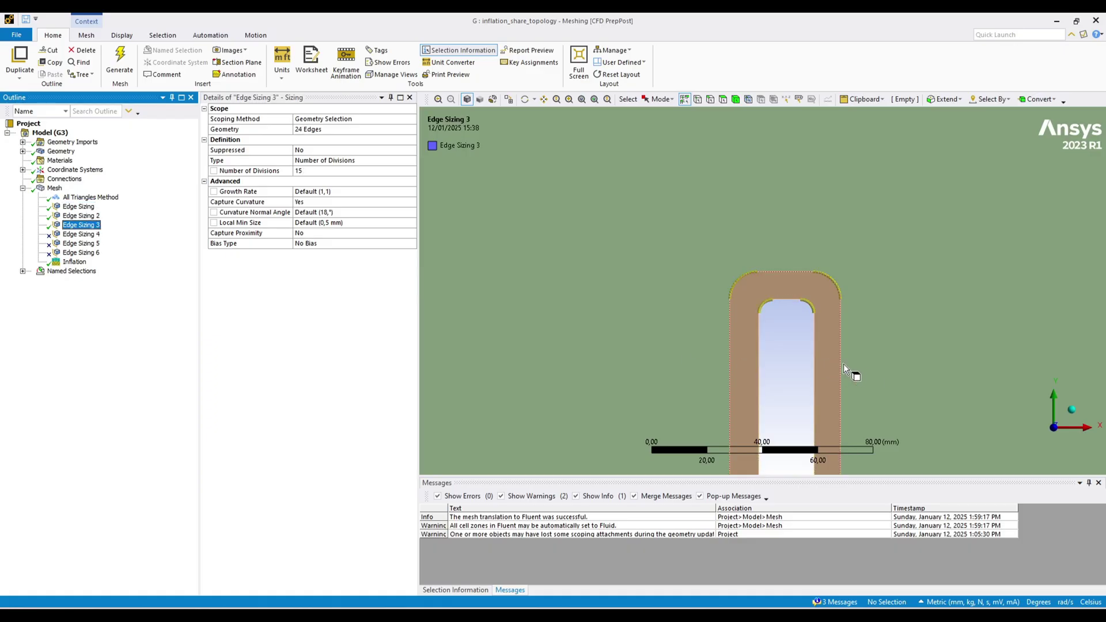
{"action": "left_click", "coordinate": [75, 261]}
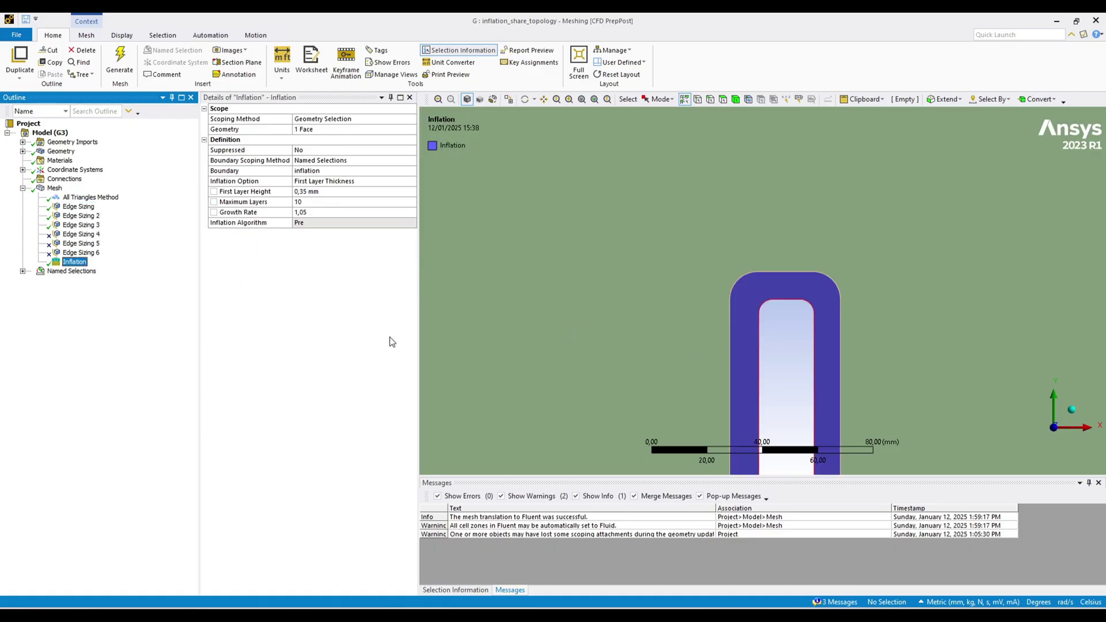
{"action": "scroll", "coordinate": [793, 386], "scroll_direction": "up", "scroll_amount": 2}
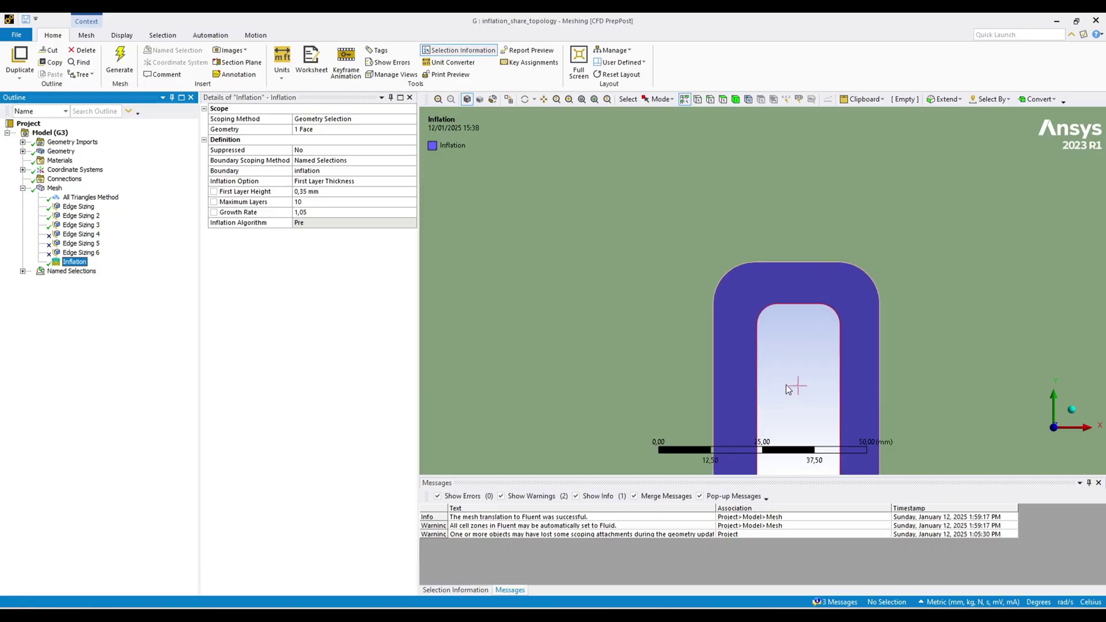
- Display the mesh again, list the named selections, and inspect the edges assigned to the interface selection
{"action": "left_click", "coordinate": [55, 188]}
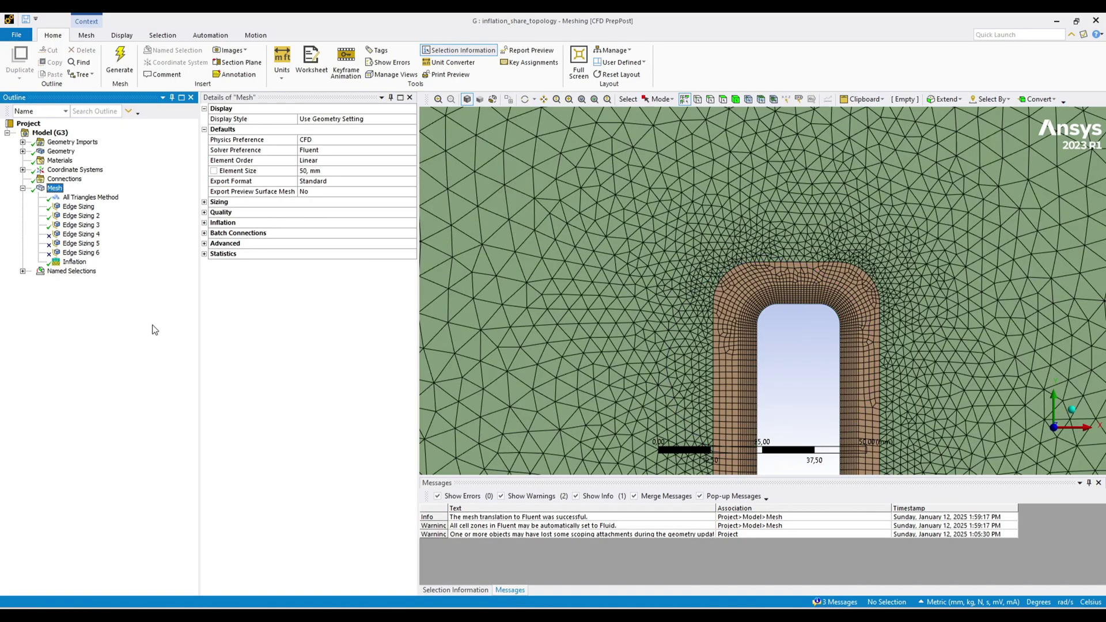
{"action": "left_click", "coordinate": [22, 272]}
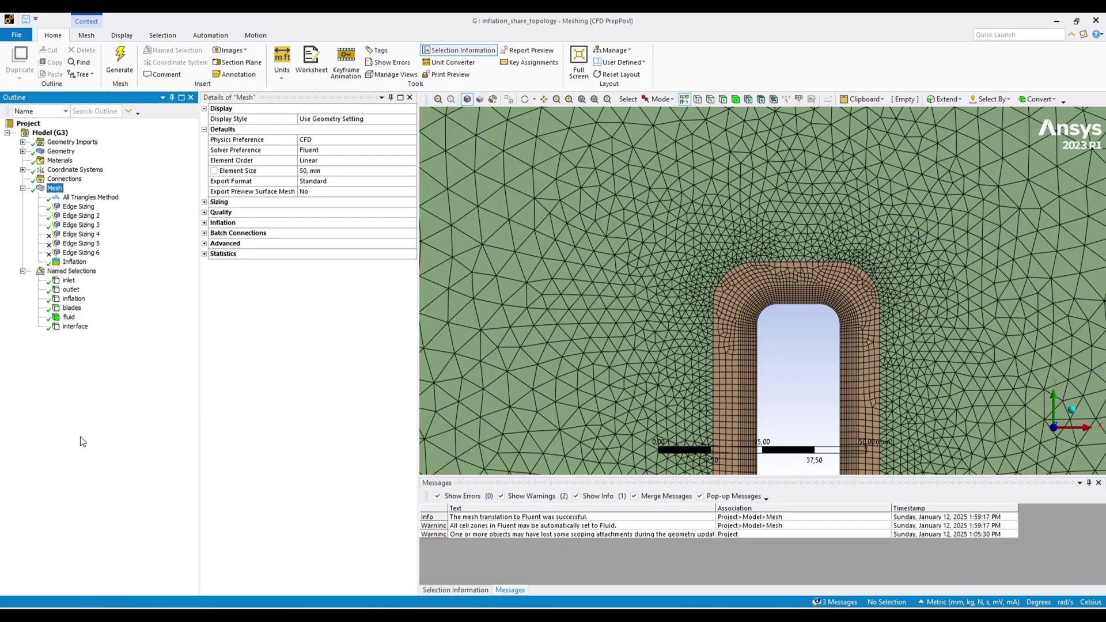
{"action": "left_click", "coordinate": [76, 326]}
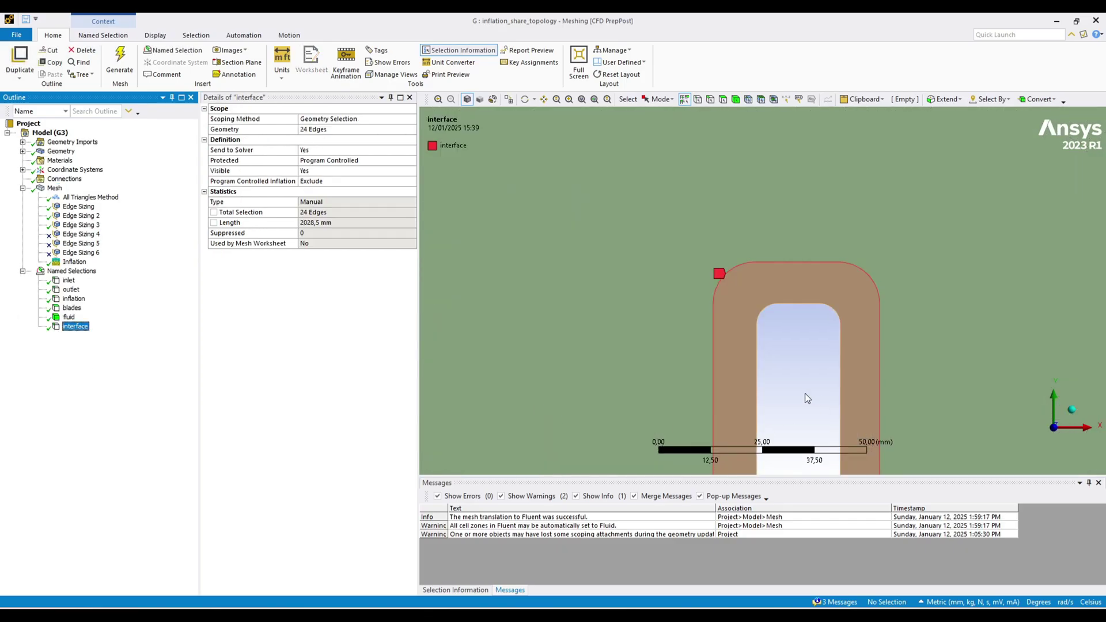
{"action": "scroll", "coordinate": [803, 381], "scroll_direction": "up", "scroll_amount": 1}
{"action": "scroll", "coordinate": [766, 352], "scroll_direction": "up", "scroll_amount": 1}
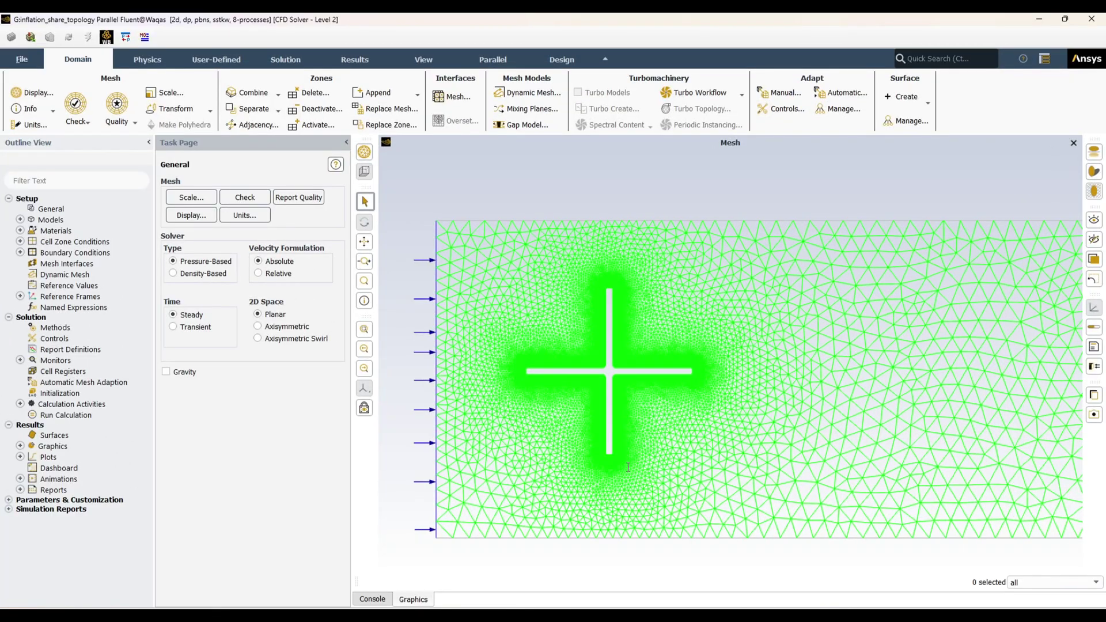
- Set the solver time to Transient and add rotational_motion.c as a source file for the compiled UDF library
{"action": "left_click", "coordinate": [174, 326]}
{"action": "left_click", "coordinate": [229, 62]}
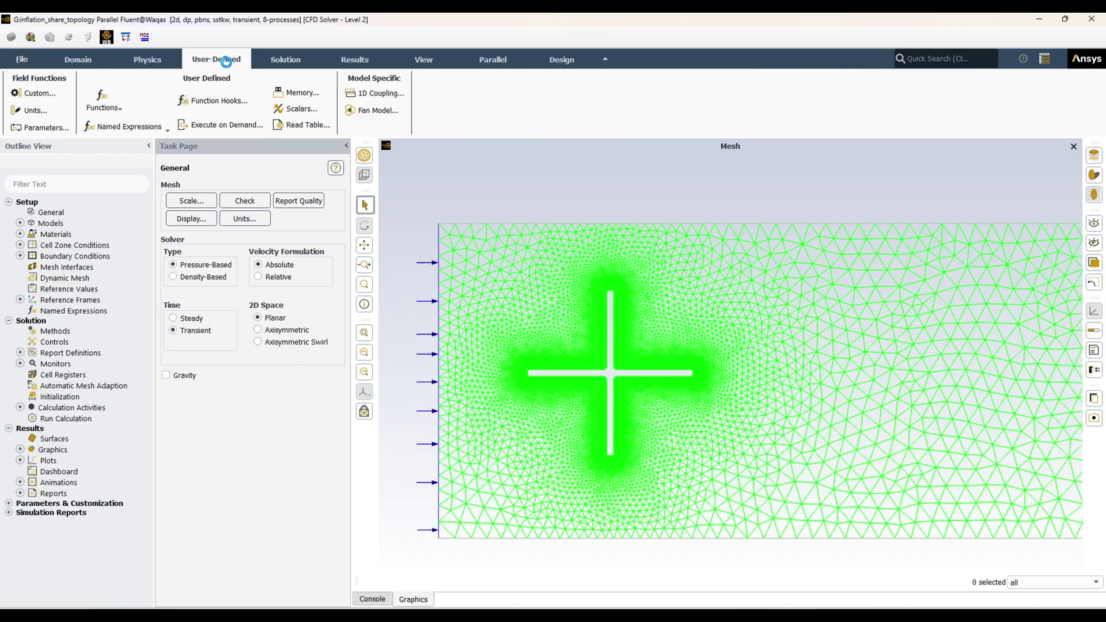
{"action": "left_click", "coordinate": [120, 110]}
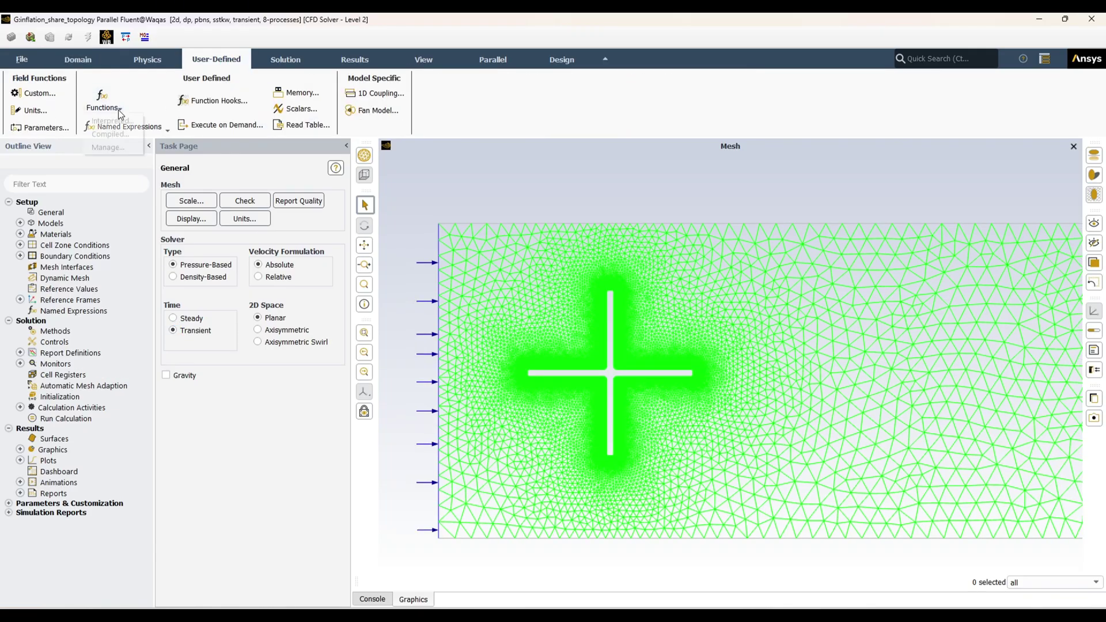
{"action": "left_click", "coordinate": [111, 134]}
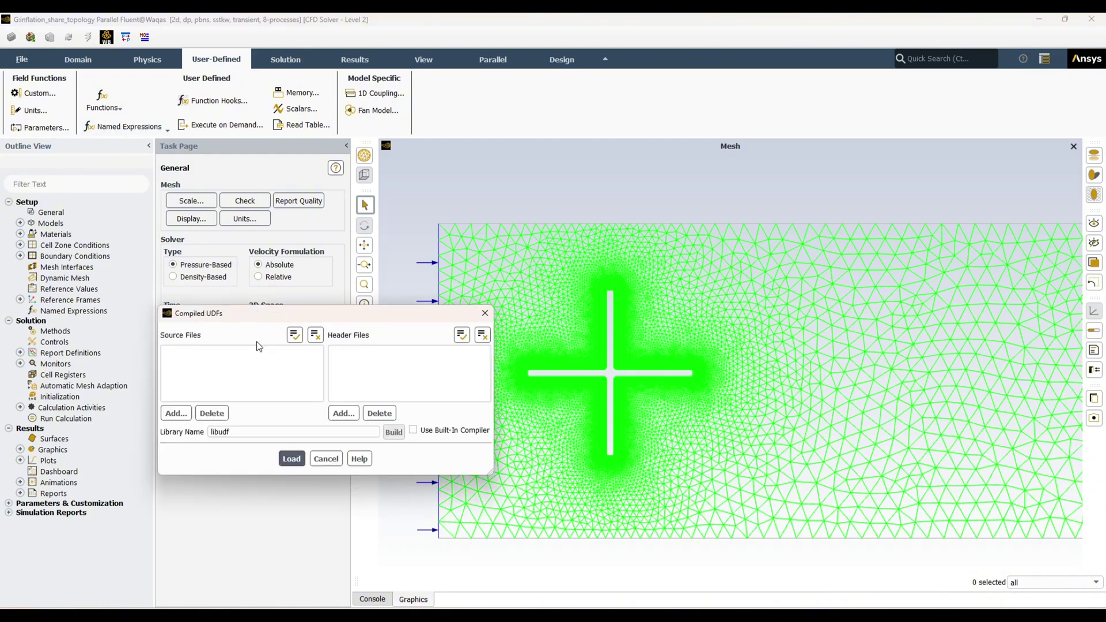
{"action": "left_click", "coordinate": [176, 413]}
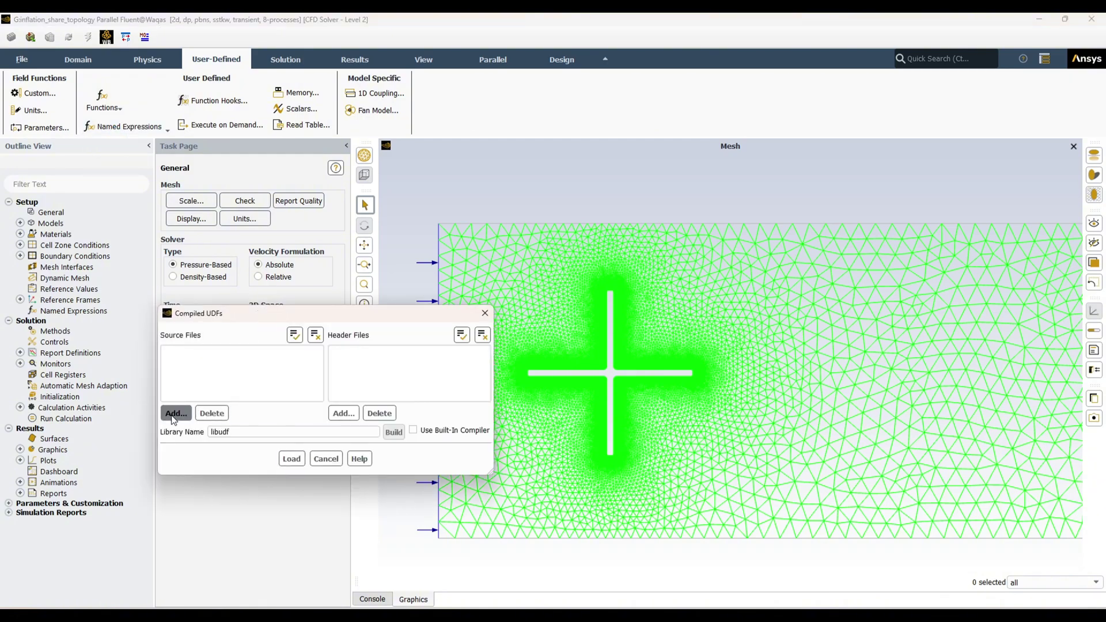
{"action": "double_click", "coordinate": [397, 226]}
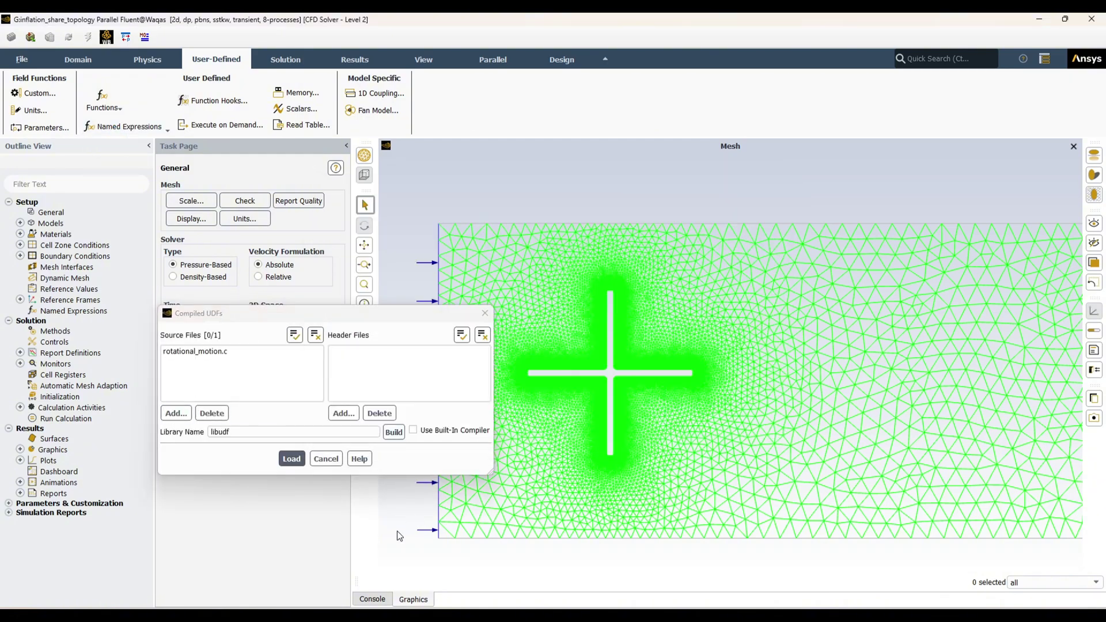
- Build the libudf library from rotational_motion.c with the console in view, and load it
{"action": "left_click", "coordinate": [372, 599]}
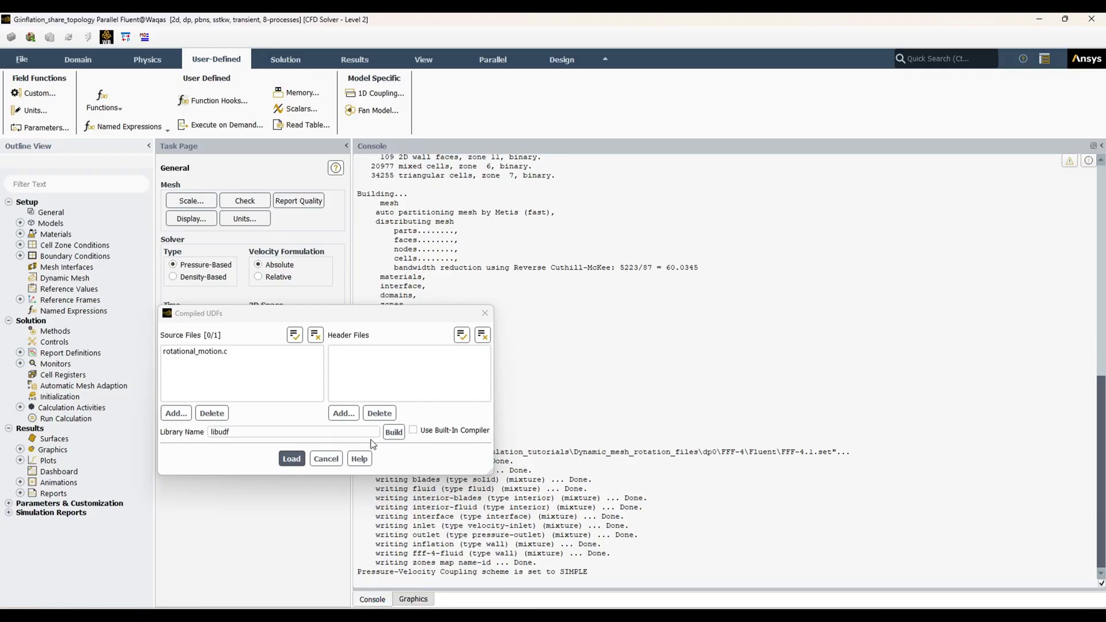
{"action": "left_click", "coordinate": [393, 432]}
{"action": "left_click", "coordinate": [566, 350]}
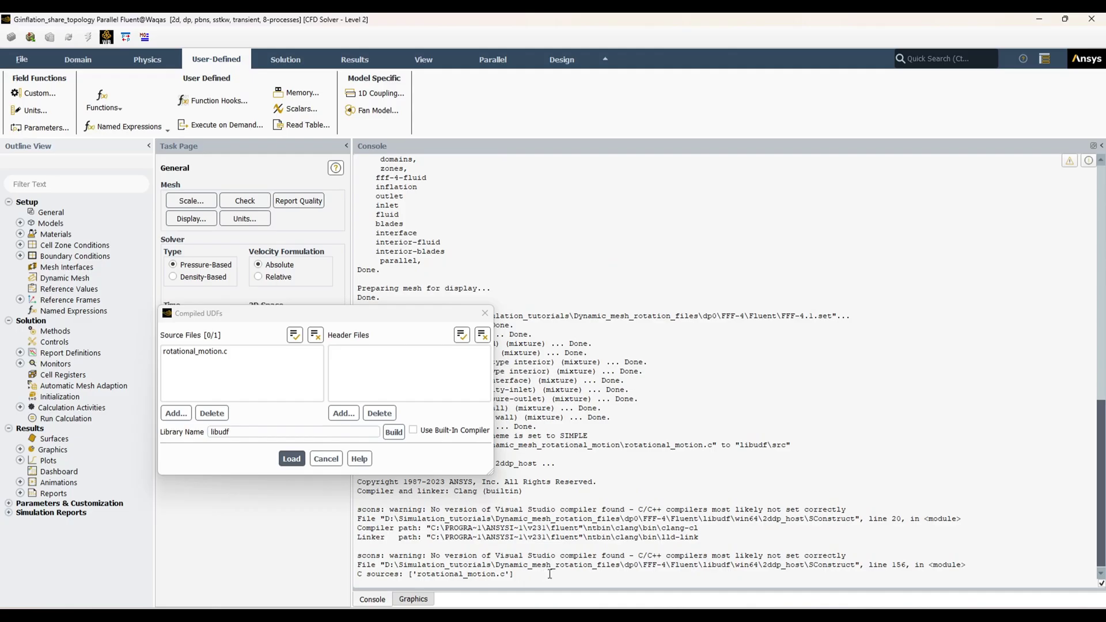
{"action": "left_click", "coordinate": [292, 459]}
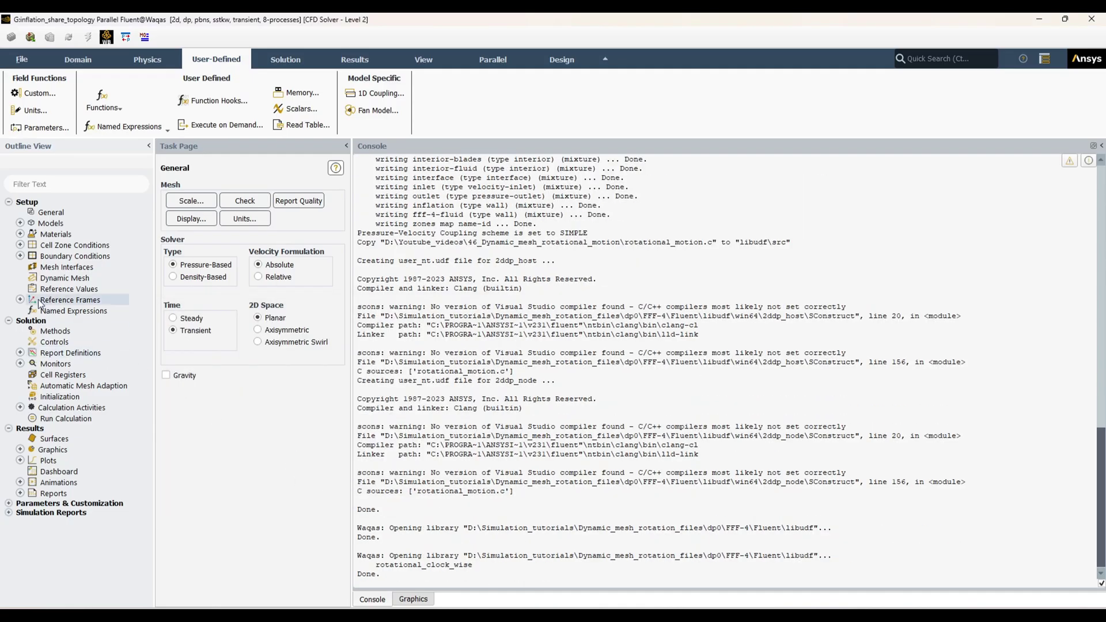
- Change the blades cell zone type from solid to fluid
{"action": "left_click", "coordinate": [19, 235]}
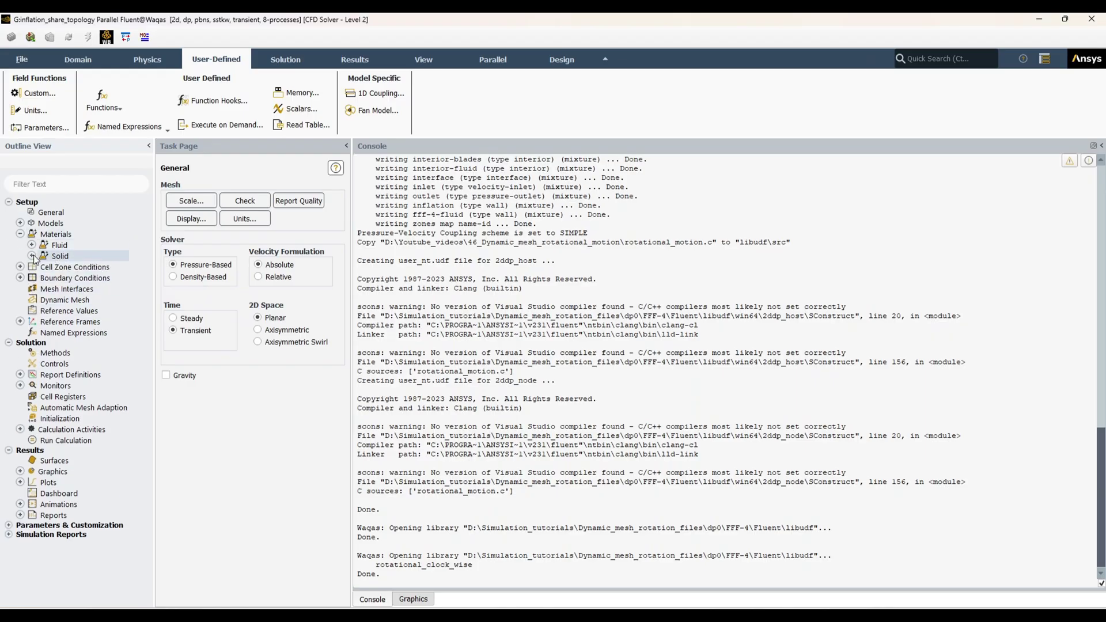
{"action": "left_click", "coordinate": [19, 267]}
{"action": "left_click", "coordinate": [31, 289]}
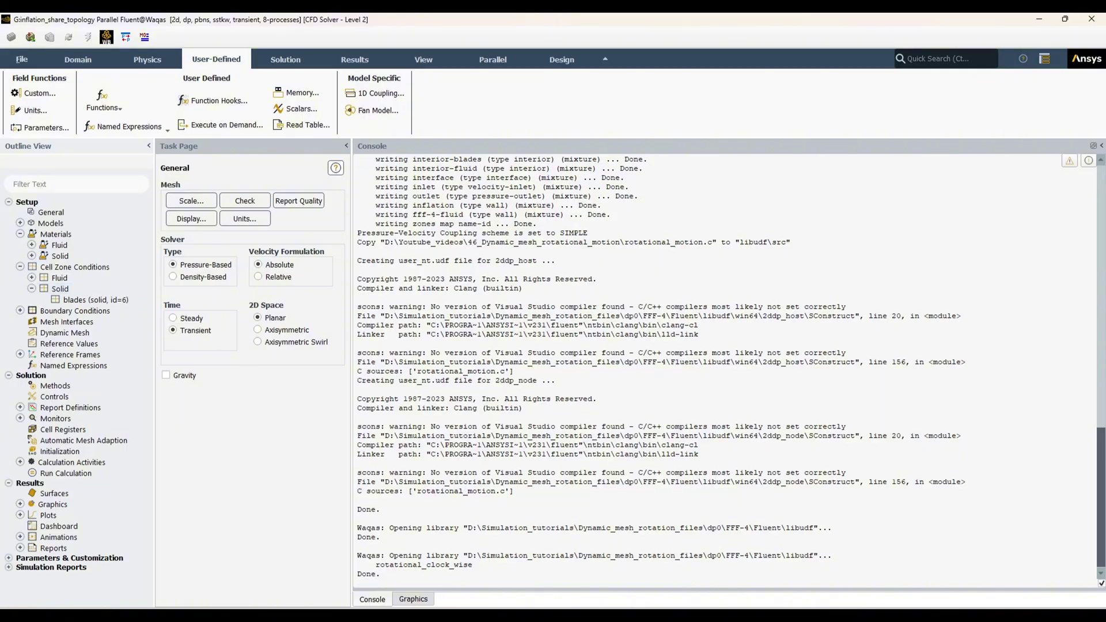
{"action": "left_click", "coordinate": [414, 599]}
{"action": "right_click", "coordinate": [101, 301]}
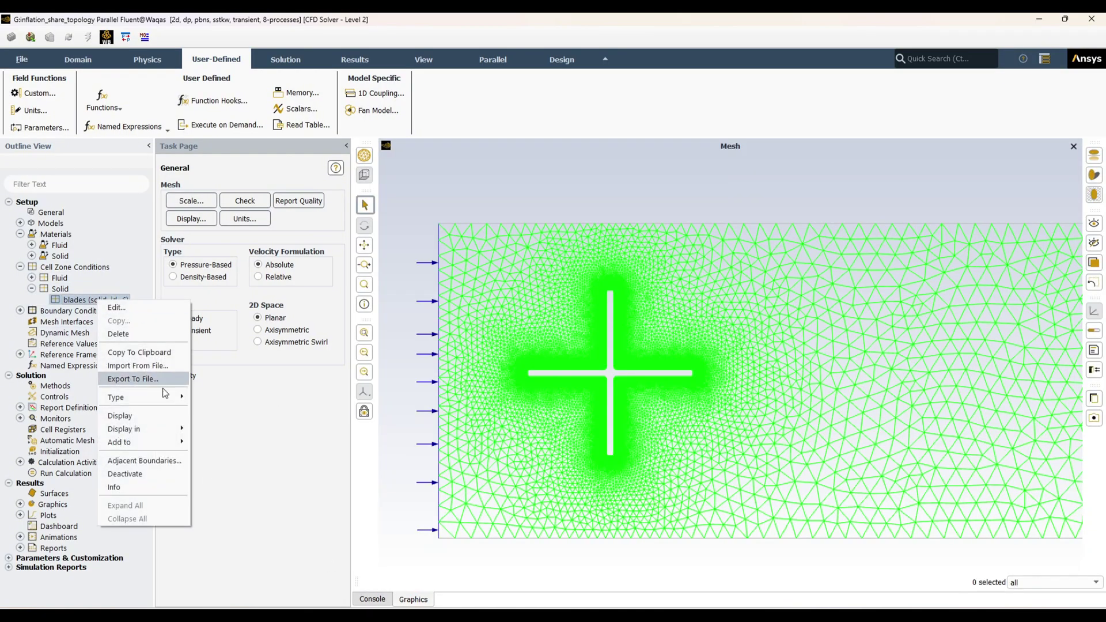
{"action": "left_click", "coordinate": [209, 399]}
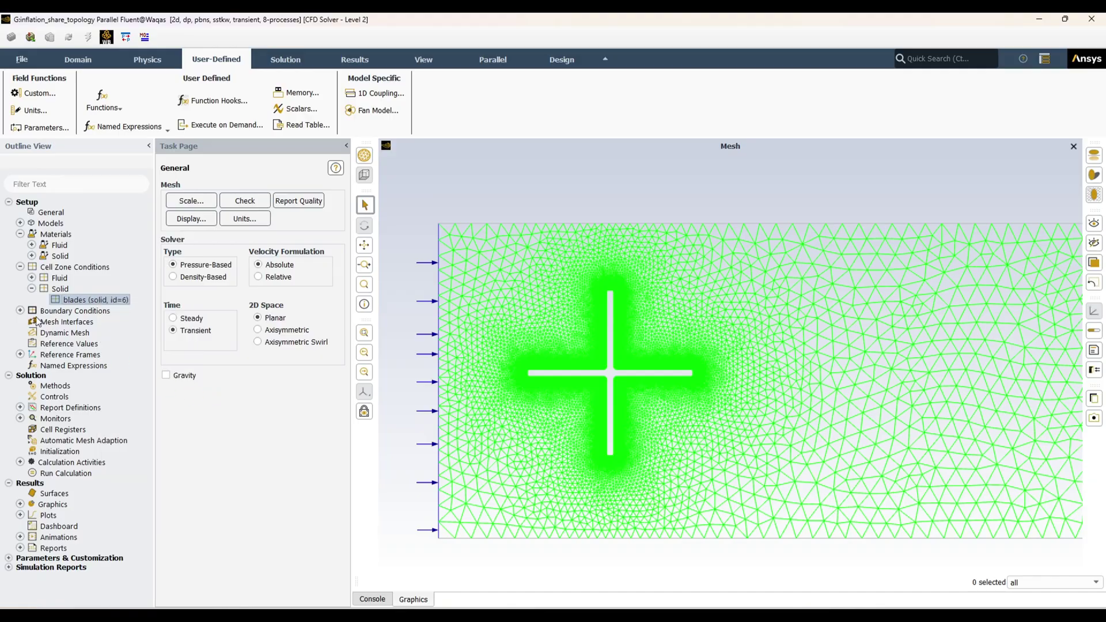
{"action": "left_click", "coordinate": [422, 510]}
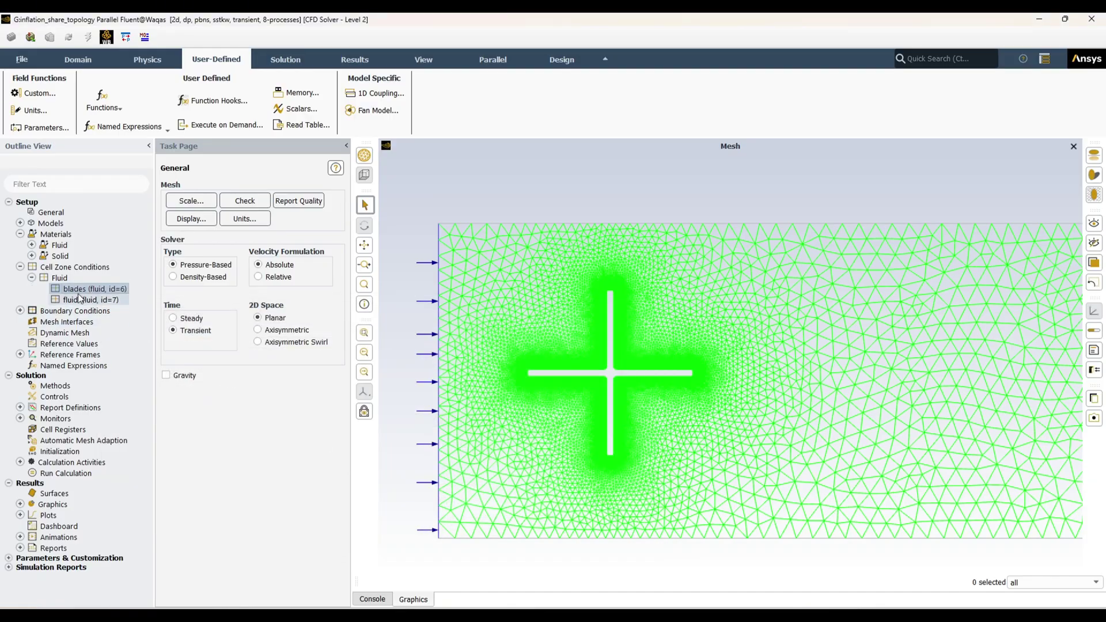
{"action": "left_click", "coordinate": [32, 278]}
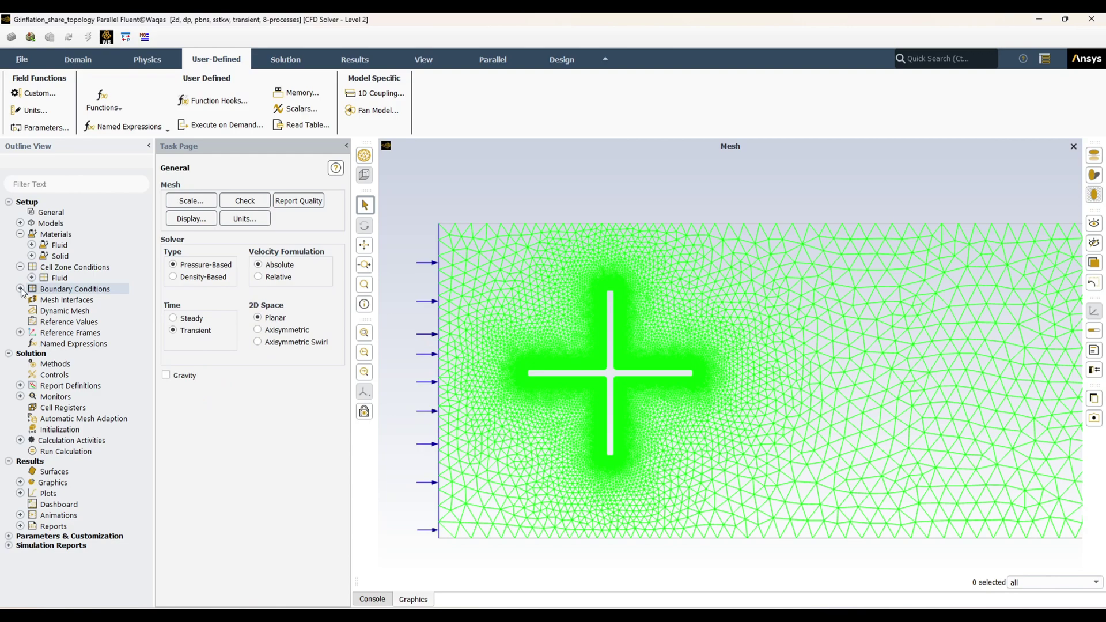
- Display the fff-4-fluid and inflation wall boundaries in turn to see which edges they cover, and list the interface boundary zone
{"action": "left_click", "coordinate": [21, 288]}
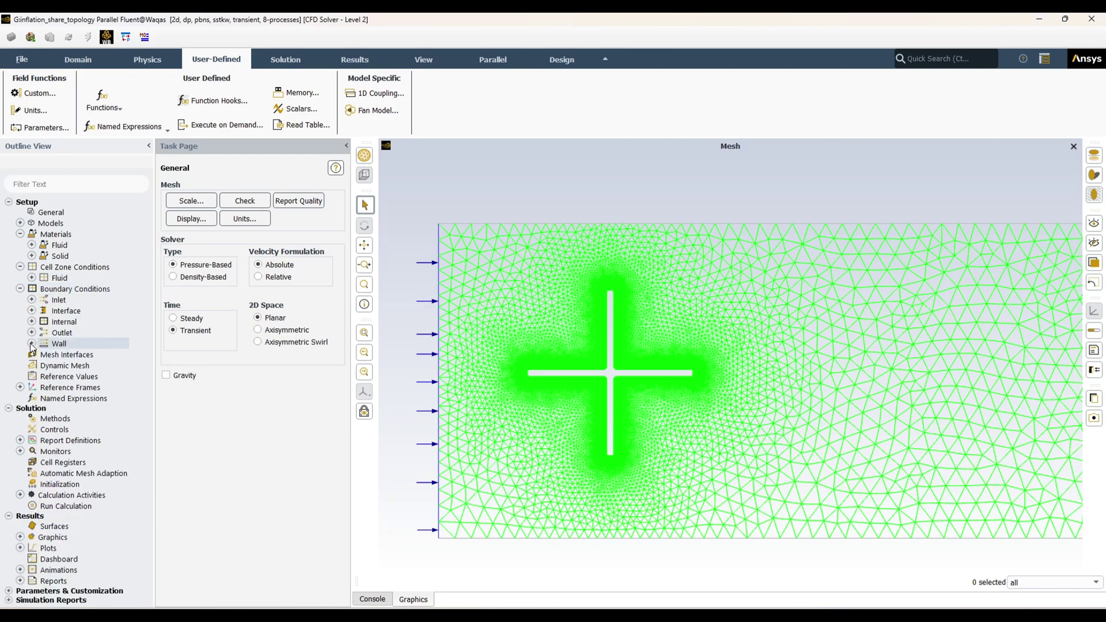
{"action": "left_click", "coordinate": [32, 344]}
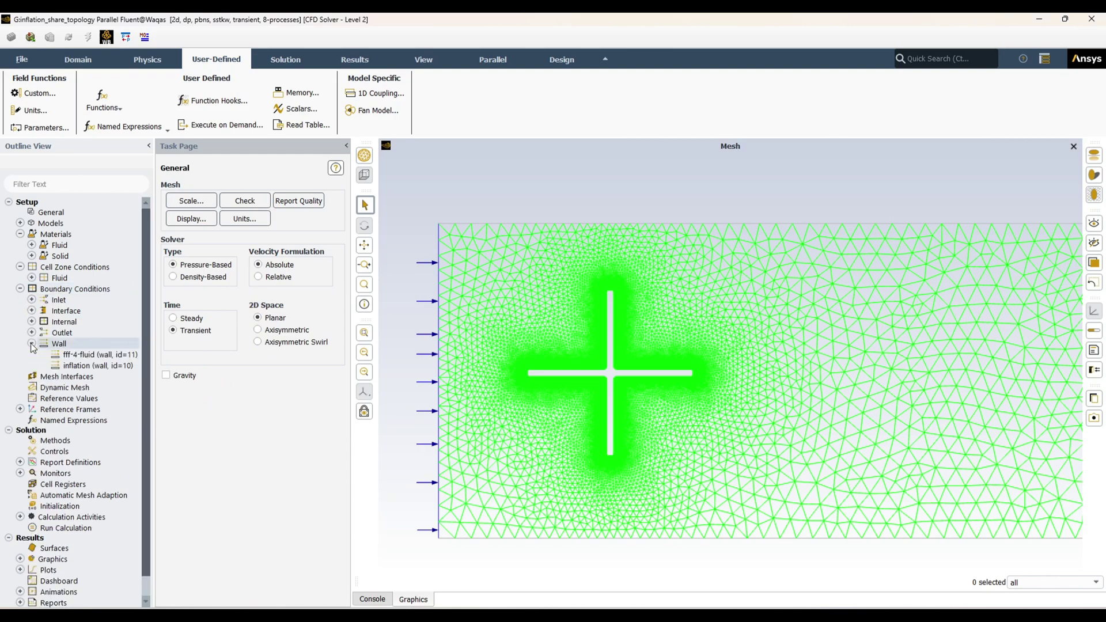
{"action": "right_click", "coordinate": [101, 355]}
{"action": "left_click", "coordinate": [160, 457]}
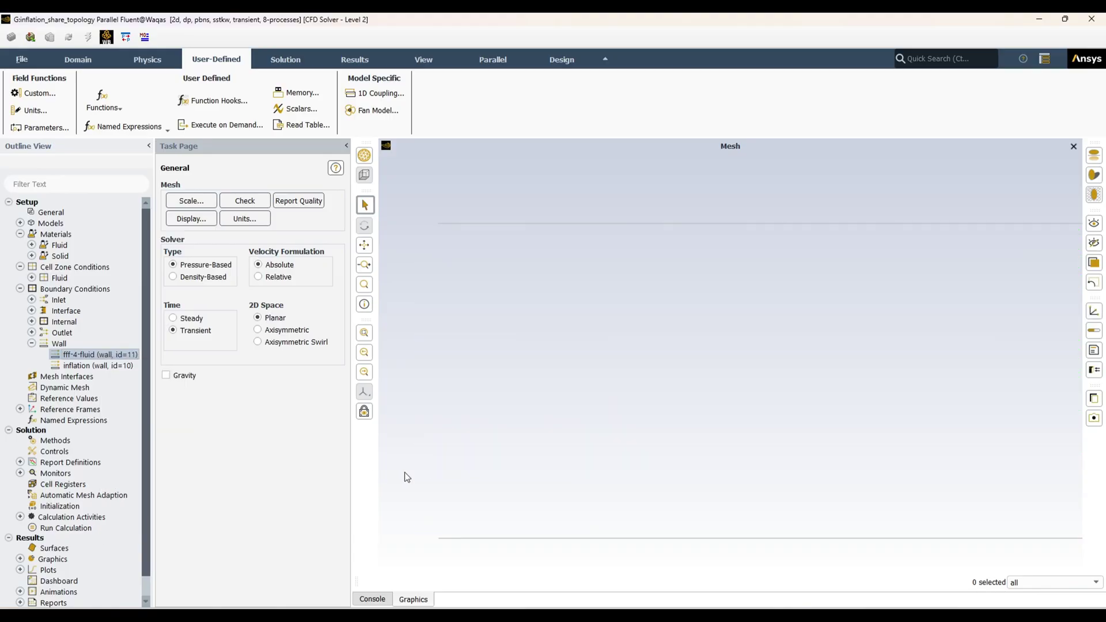
{"action": "left_click", "coordinate": [111, 365]}
{"action": "right_click", "coordinate": [110, 366]}
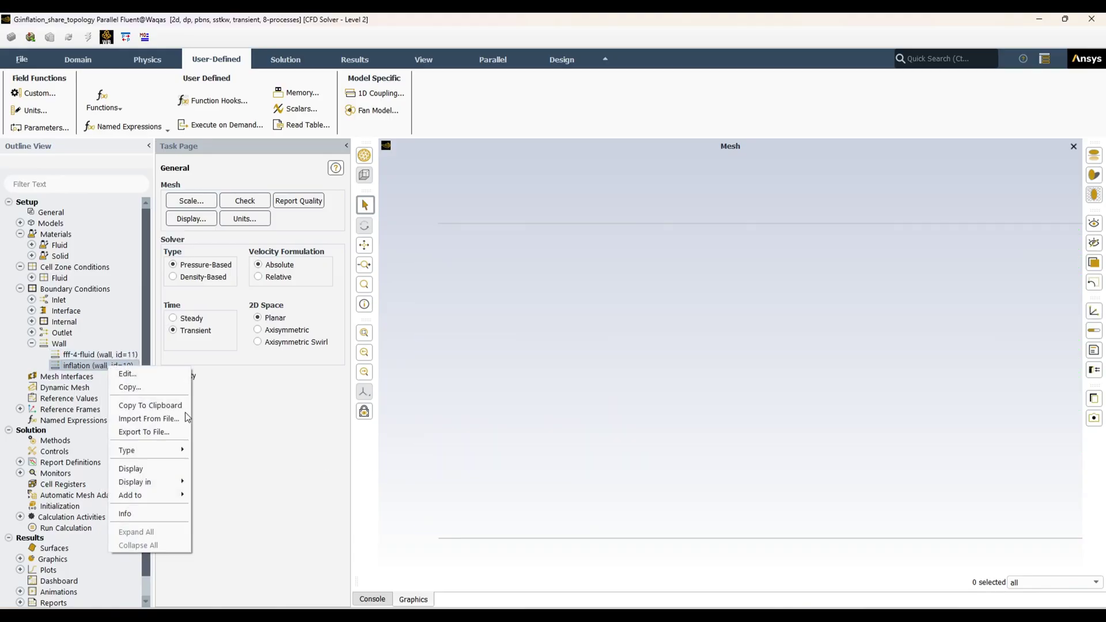
{"action": "left_click", "coordinate": [171, 469]}
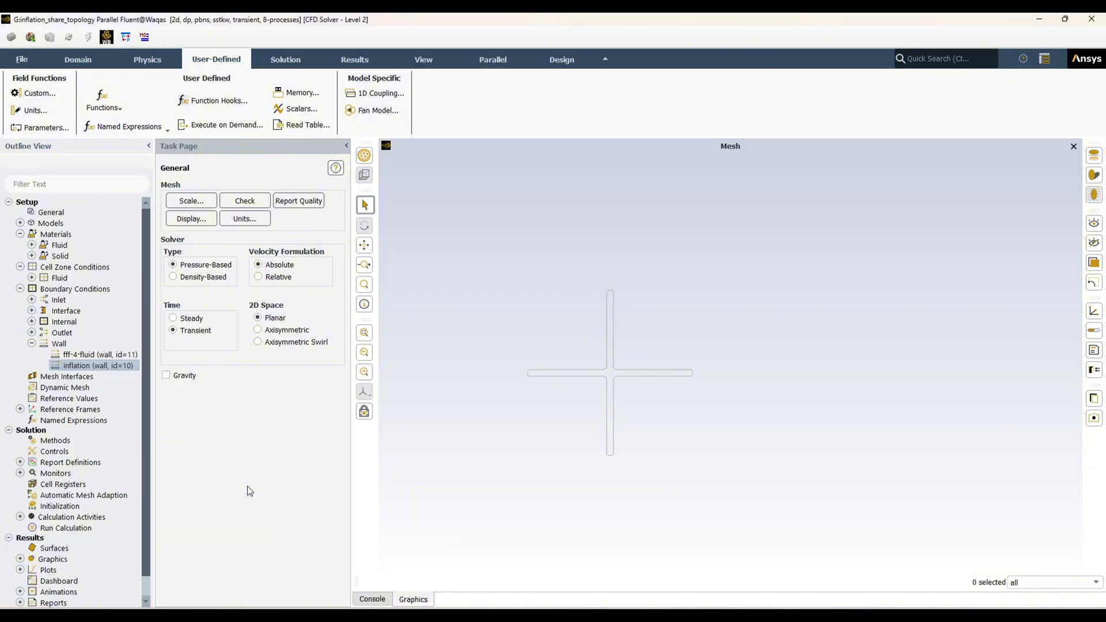
{"action": "double_click", "coordinate": [67, 310]}
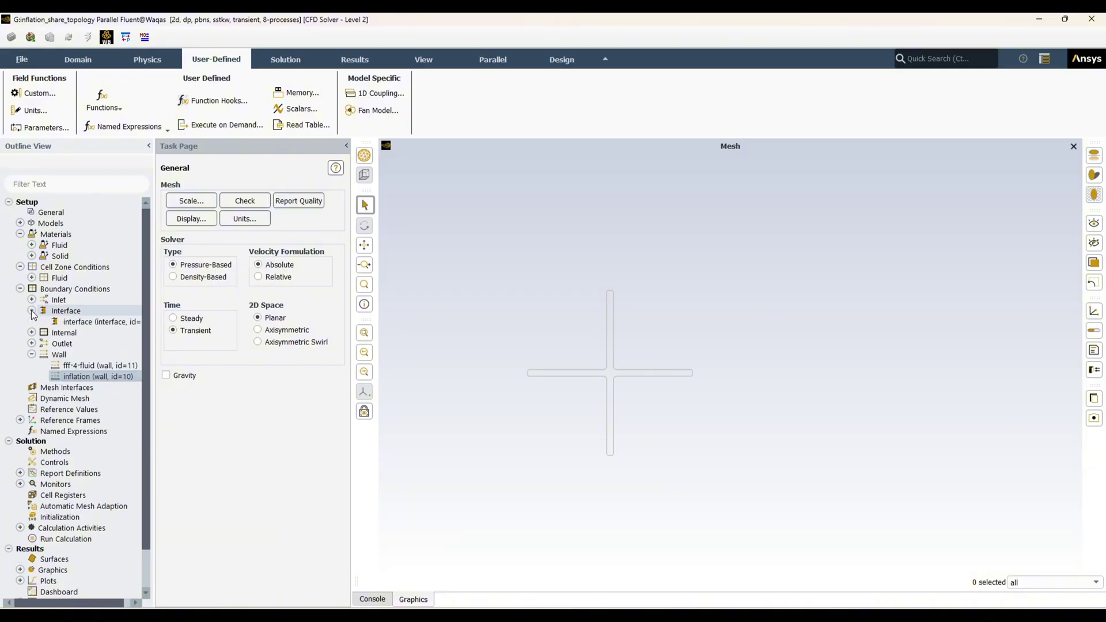
{"action": "left_click", "coordinate": [98, 323]}
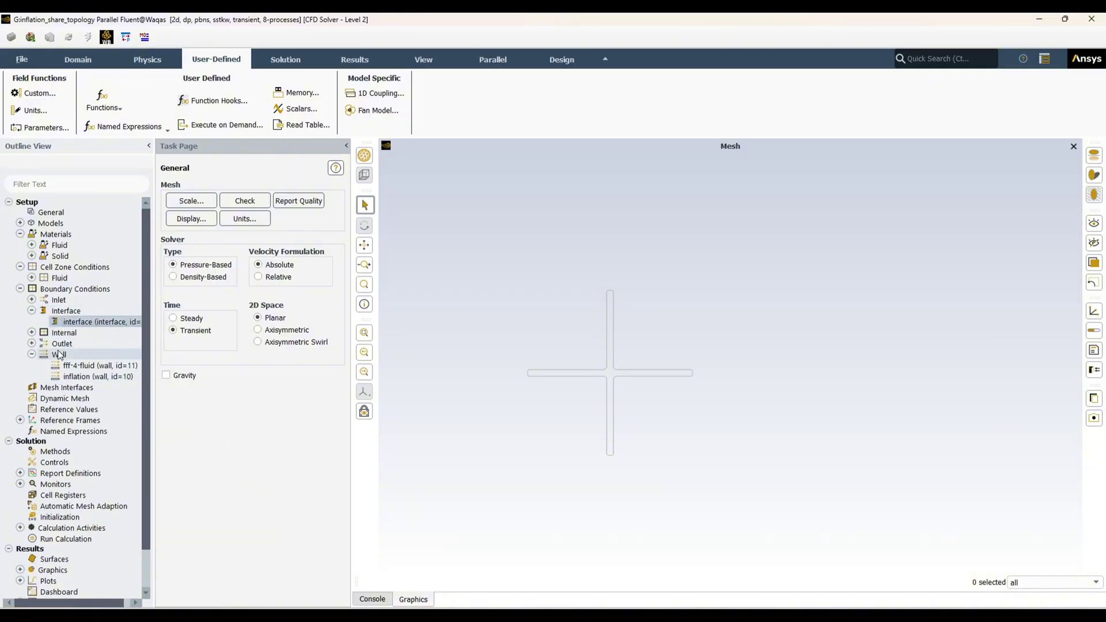
- Enable Dynamic Mesh with the Smoothing and Remeshing methods
{"action": "left_click", "coordinate": [20, 234]}
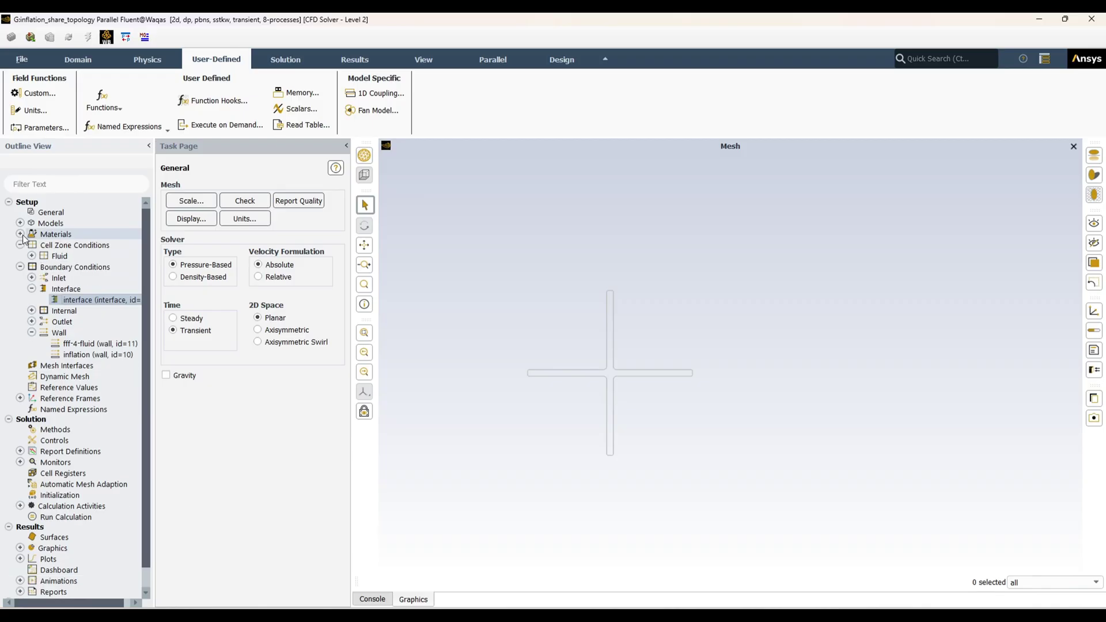
{"action": "left_click", "coordinate": [64, 376]}
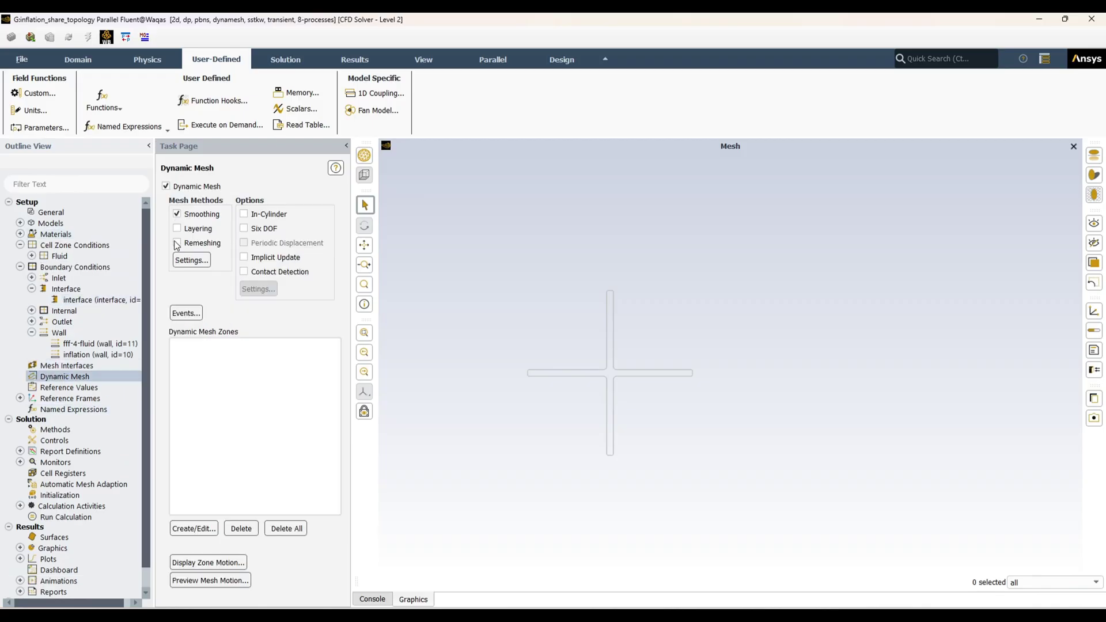
{"action": "left_click", "coordinate": [177, 242]}
- Create a rigid body dynamic mesh zone for inflation with motion UDF rotational_clock_wise::libudf and a constant cell height of 0.0005 m
{"action": "left_click", "coordinate": [195, 528]}
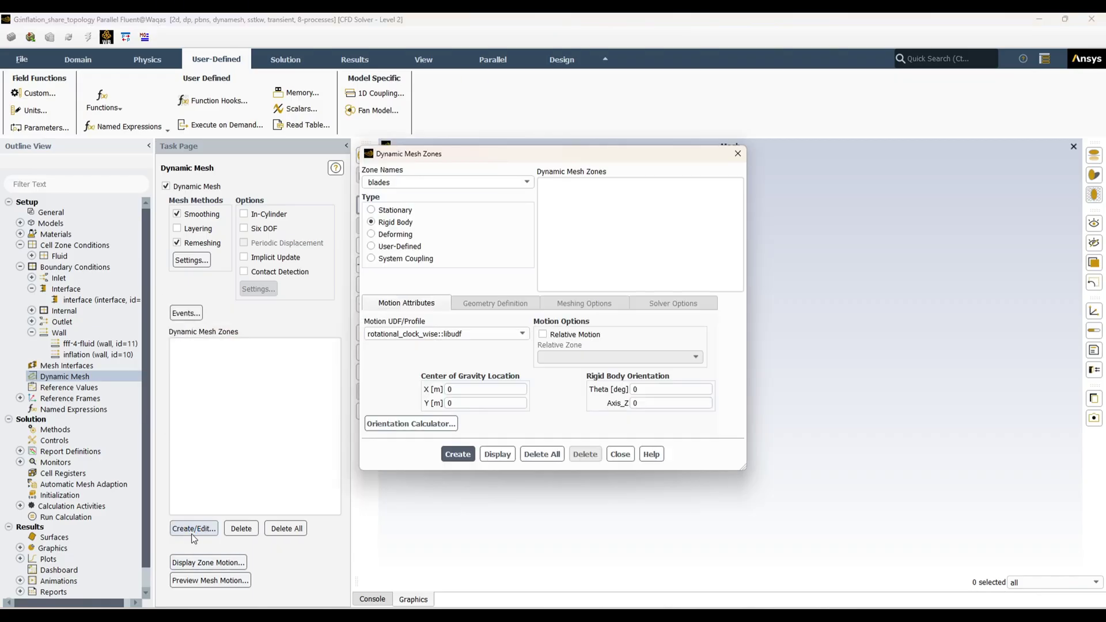
{"action": "left_click_drag", "start_coordinate": [645, 165], "coordinate": [501, 186]}
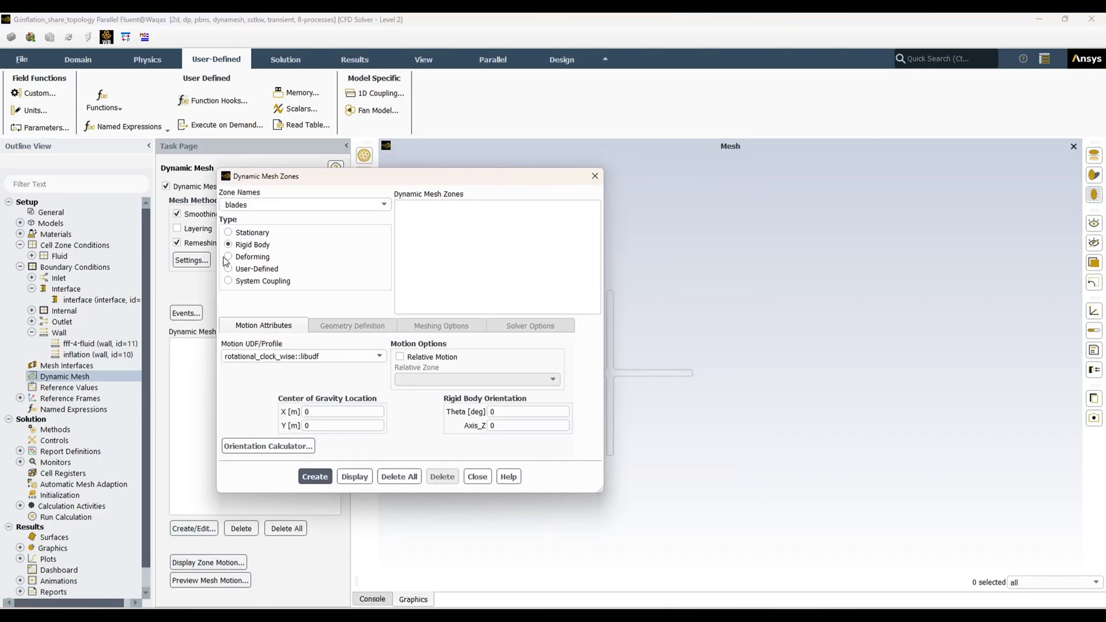
{"action": "left_click", "coordinate": [383, 205]}
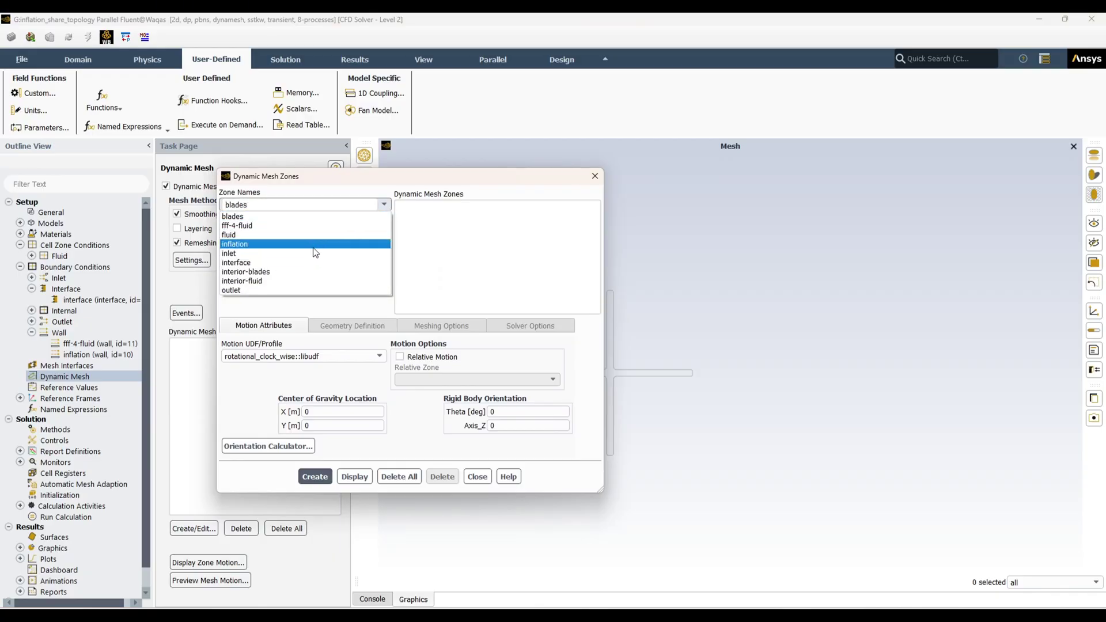
{"action": "left_click", "coordinate": [315, 245]}
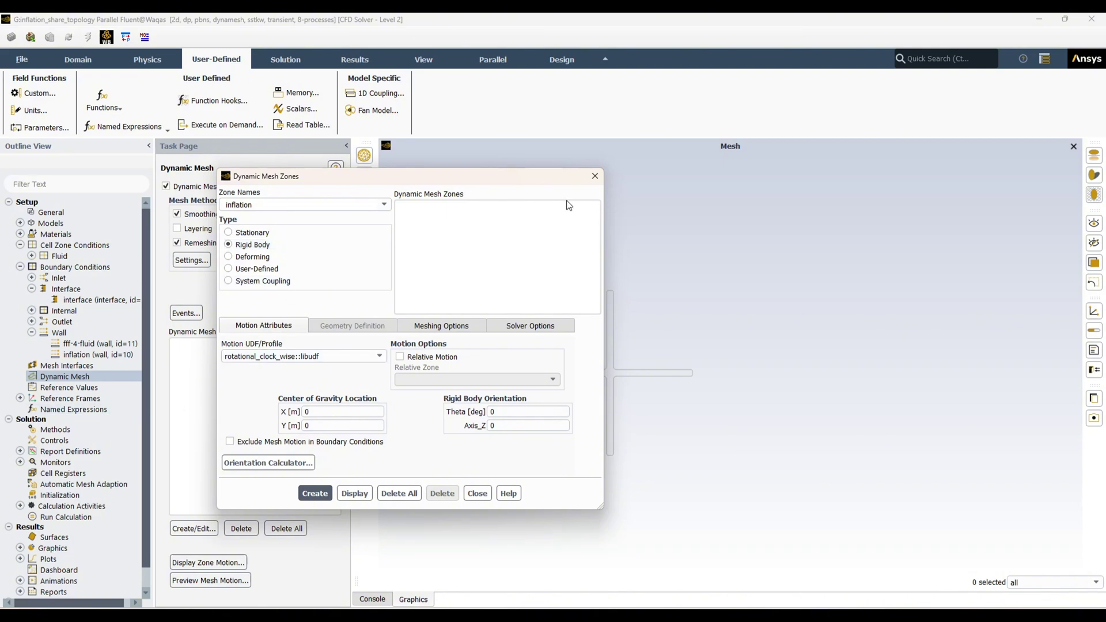
{"action": "left_click_drag", "start_coordinate": [322, 175], "coordinate": [212, 149]}
{"action": "scroll", "coordinate": [593, 385], "scroll_direction": "up", "scroll_amount": 3}
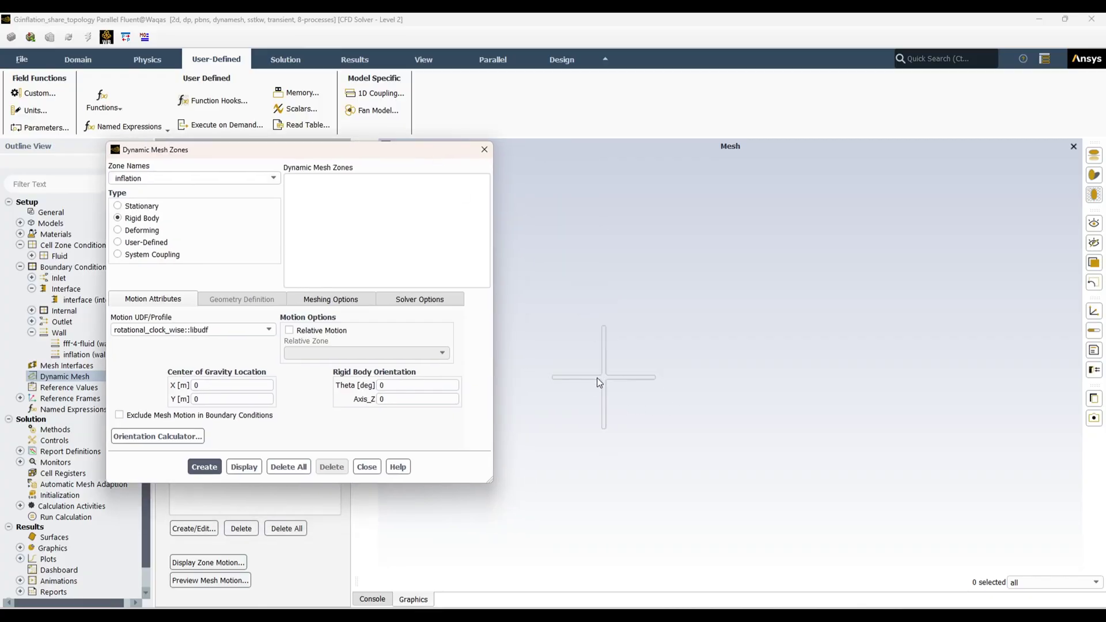
{"action": "left_click", "coordinate": [336, 300]}
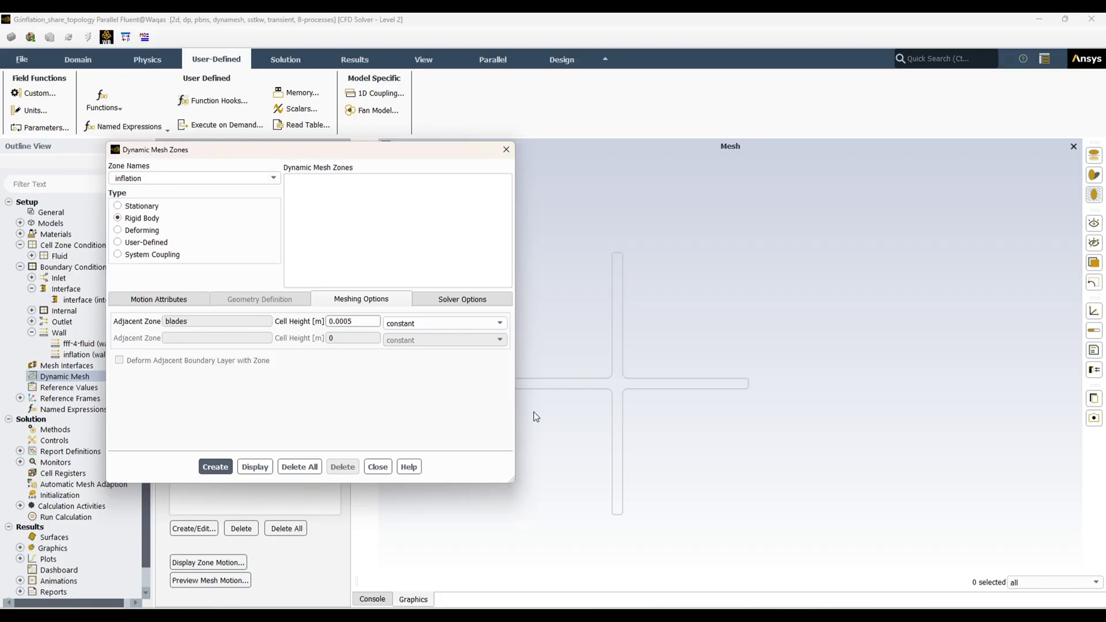
{"action": "left_click", "coordinate": [162, 298]}
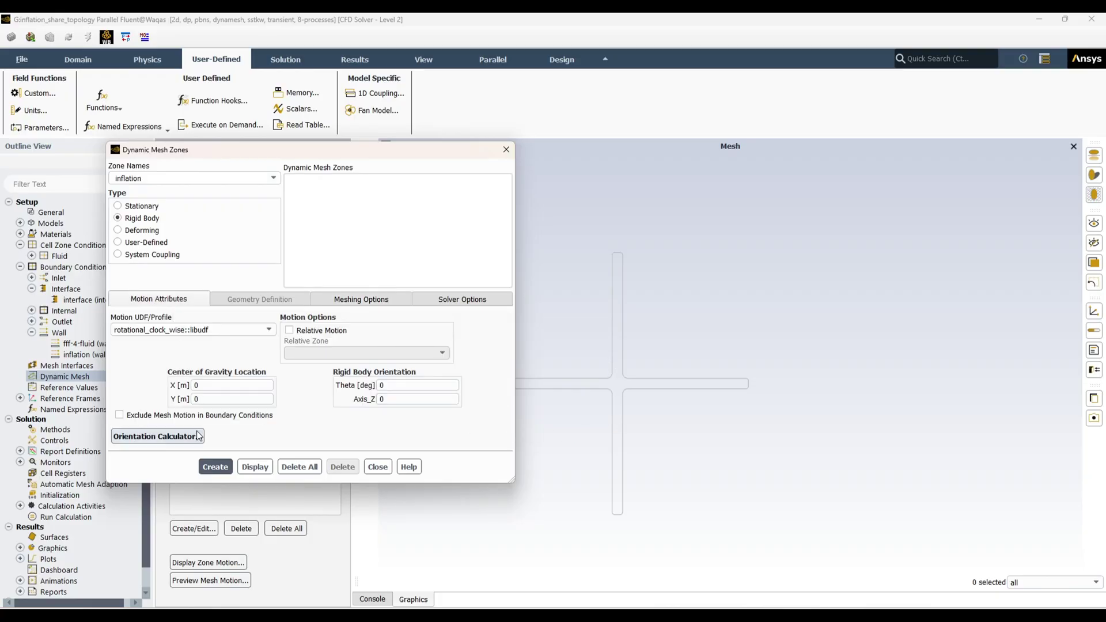
{"action": "left_click", "coordinate": [219, 468]}
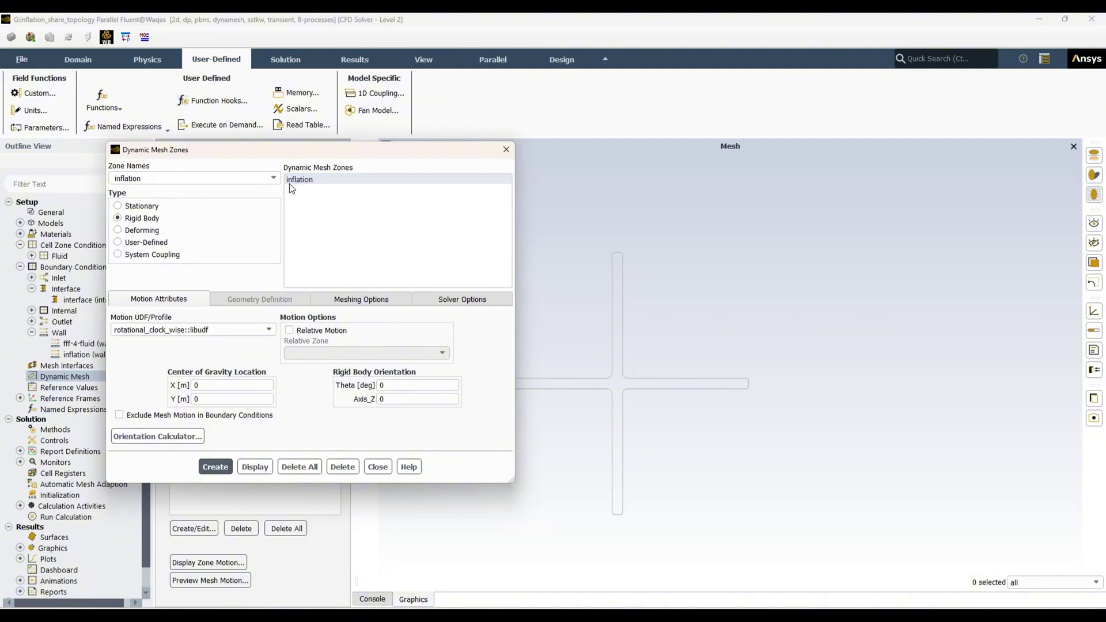
- Create a rigid body dynamic mesh zone for interior-blades using the rotational_clock_wise::libudf motion
{"action": "left_click", "coordinate": [274, 178]}
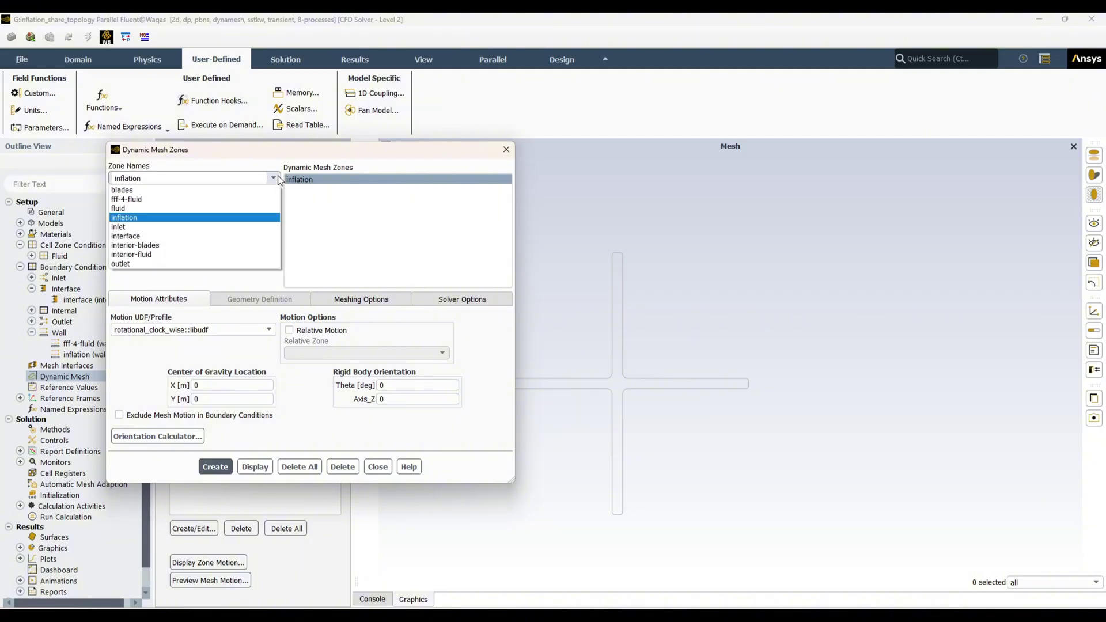
{"action": "left_click", "coordinate": [190, 246]}
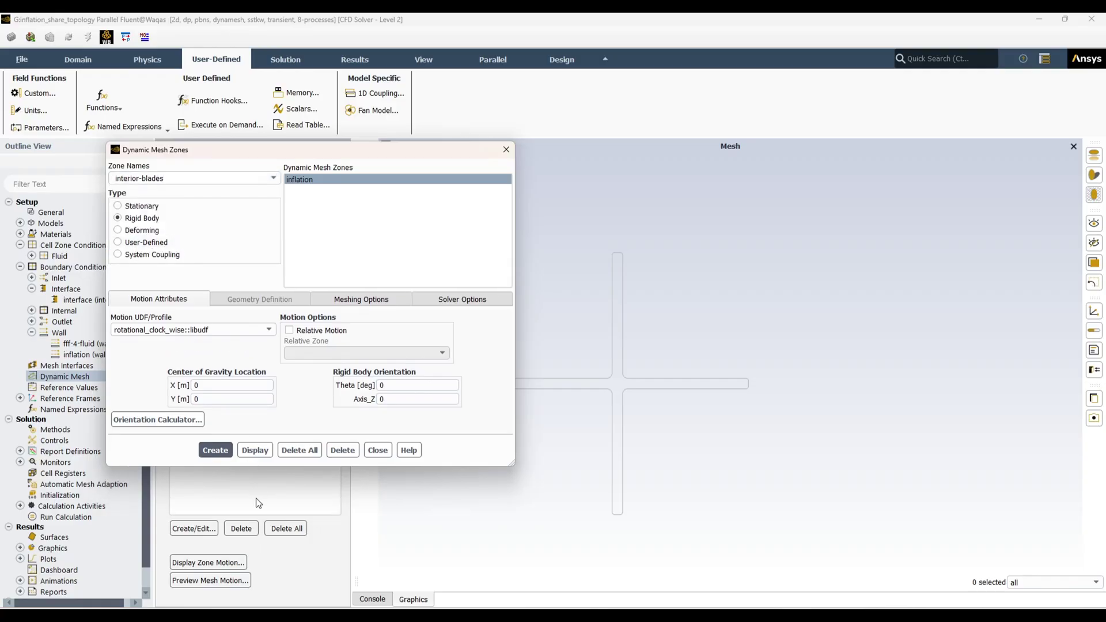
{"action": "left_click", "coordinate": [213, 451]}
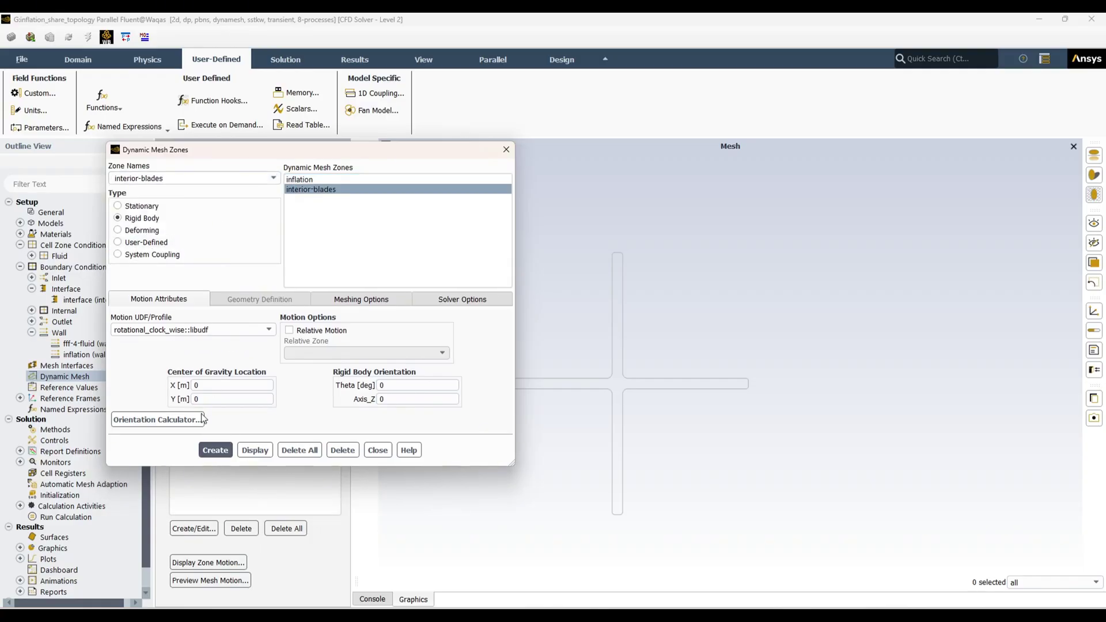
- Create a rigid body dynamic mesh zone for interface using the rotational_clock_wise::libudf motion and close the zone setup
{"action": "left_click", "coordinate": [274, 180]}
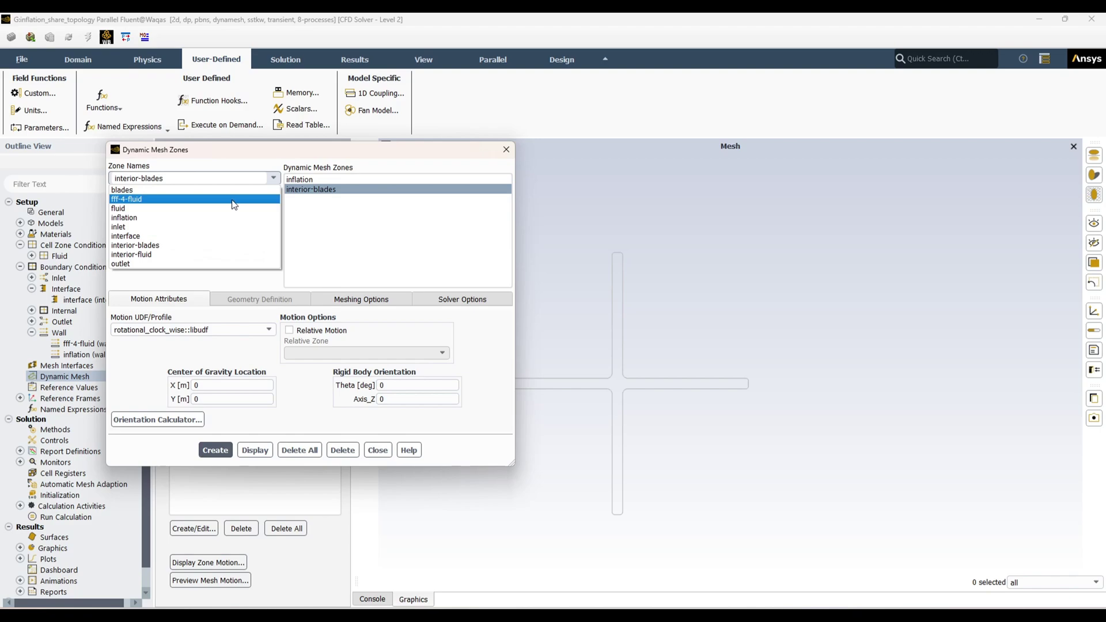
{"action": "left_click", "coordinate": [191, 236]}
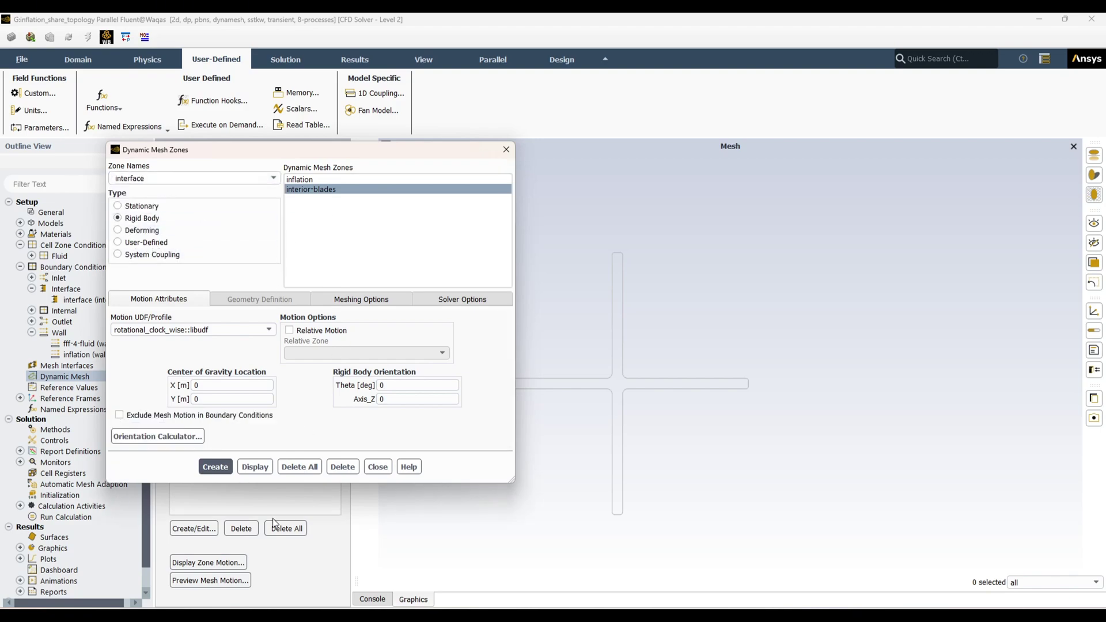
{"action": "left_click", "coordinate": [212, 471]}
{"action": "left_click", "coordinate": [378, 467]}
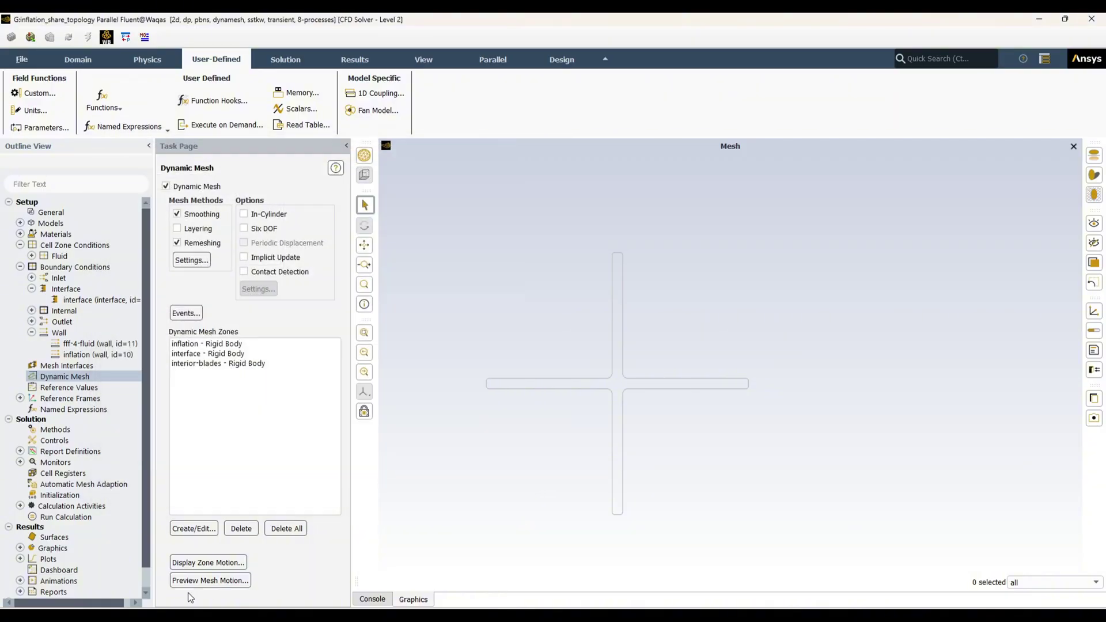
- Preview the motion of all three dynamic face zones with a 0.0005 s time step and 1000 steps, stopping it partway
{"action": "left_click", "coordinate": [241, 564]}
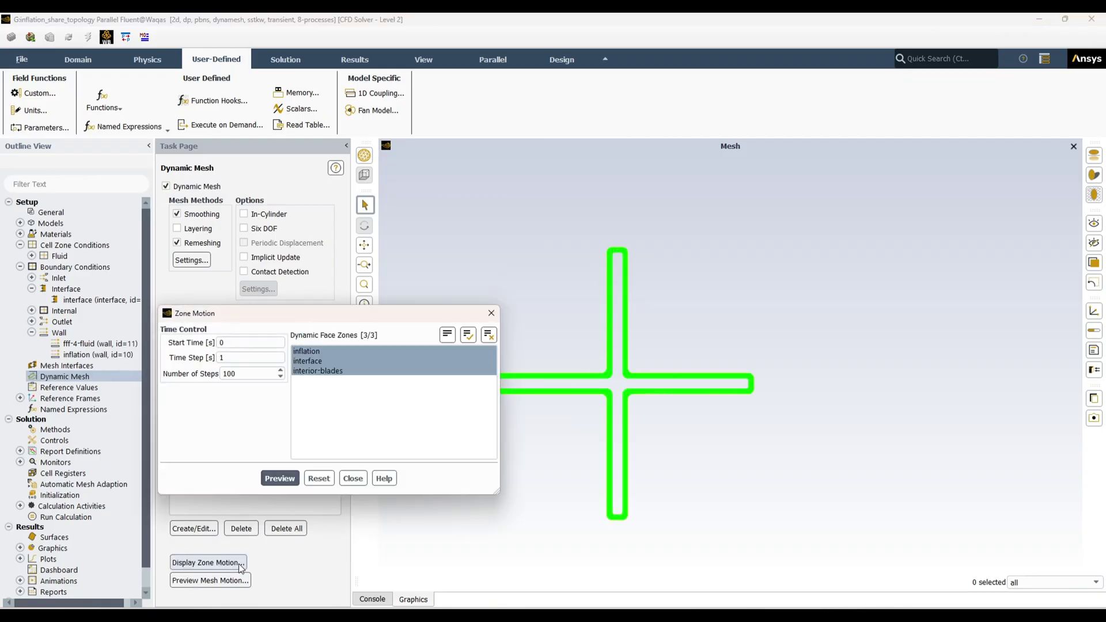
{"action": "double_click", "coordinate": [221, 358]}
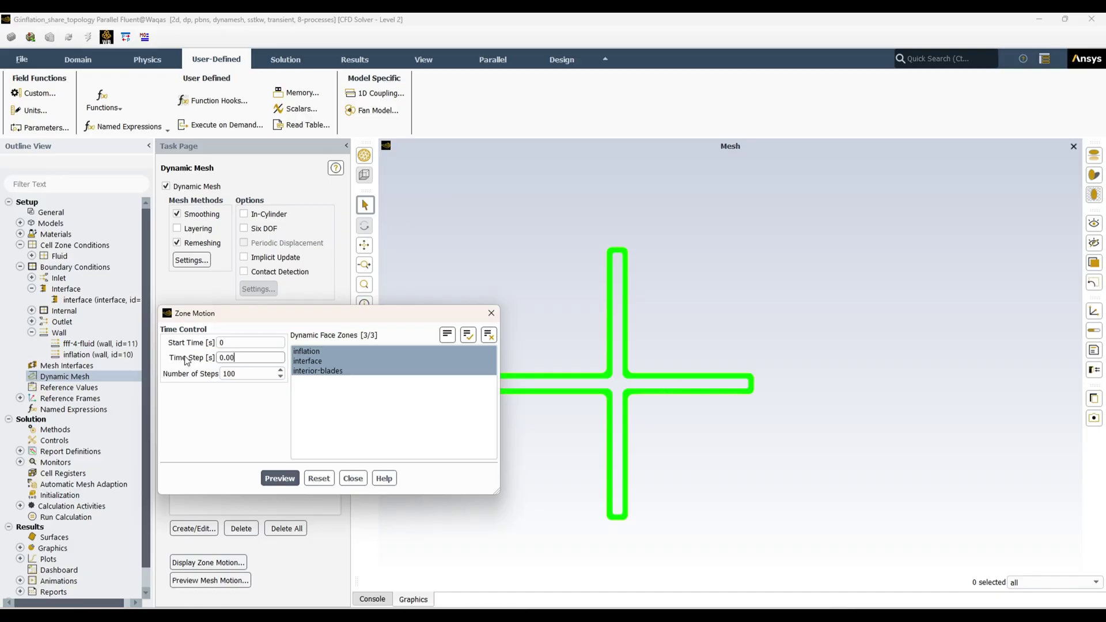
{"action": "left_click", "coordinate": [245, 374]}
{"action": "type", "text": "0"}
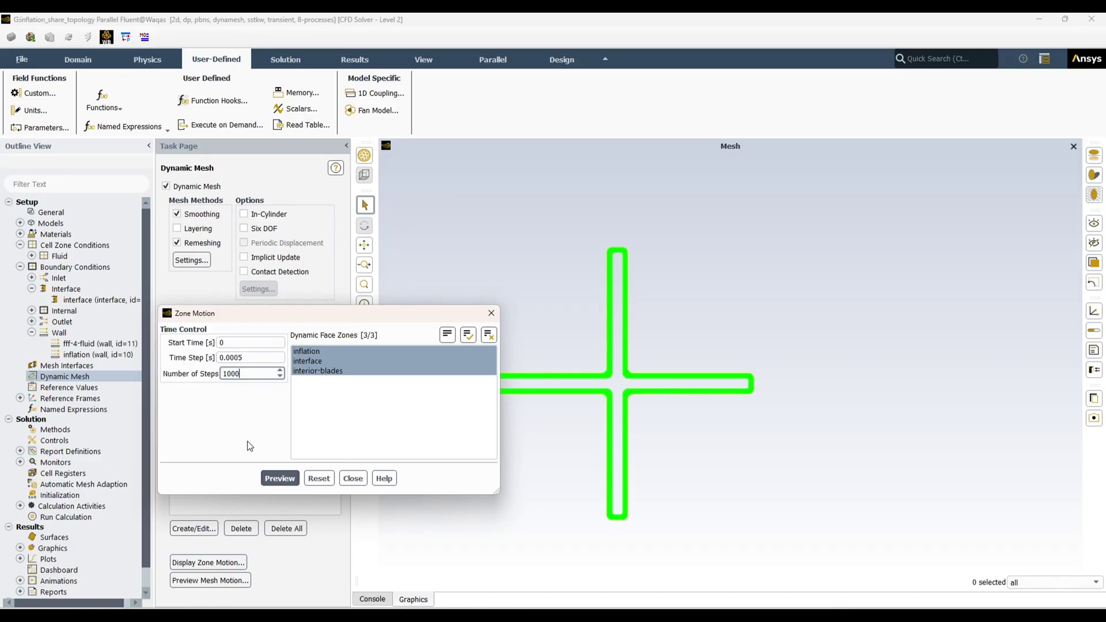
{"action": "left_click", "coordinate": [278, 479]}
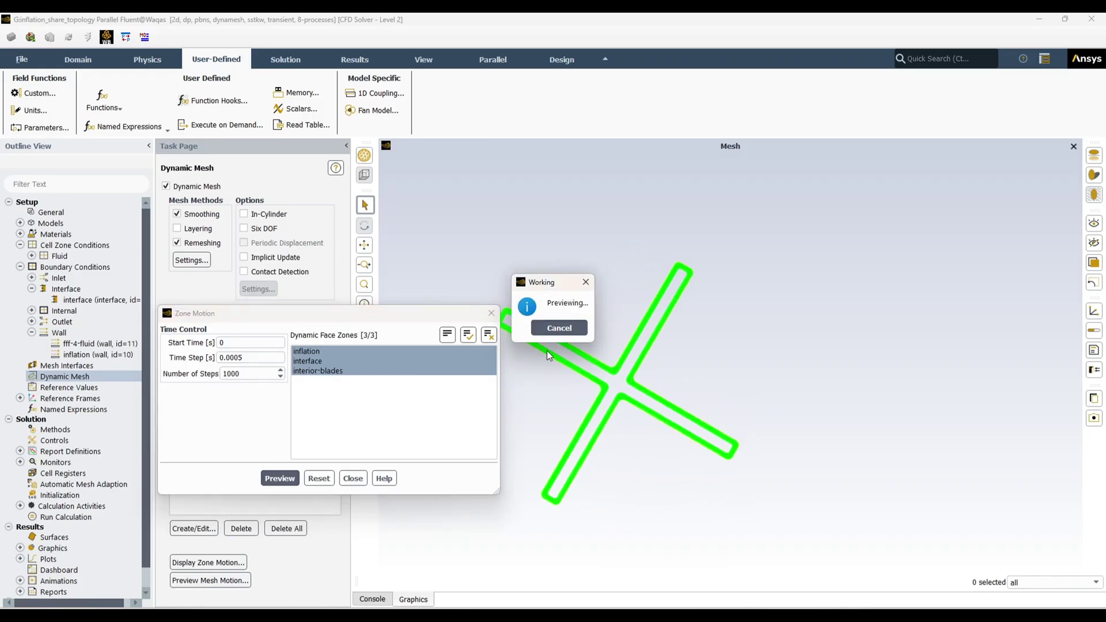
{"action": "left_click", "coordinate": [559, 327]}
{"action": "left_click", "coordinate": [361, 482]}
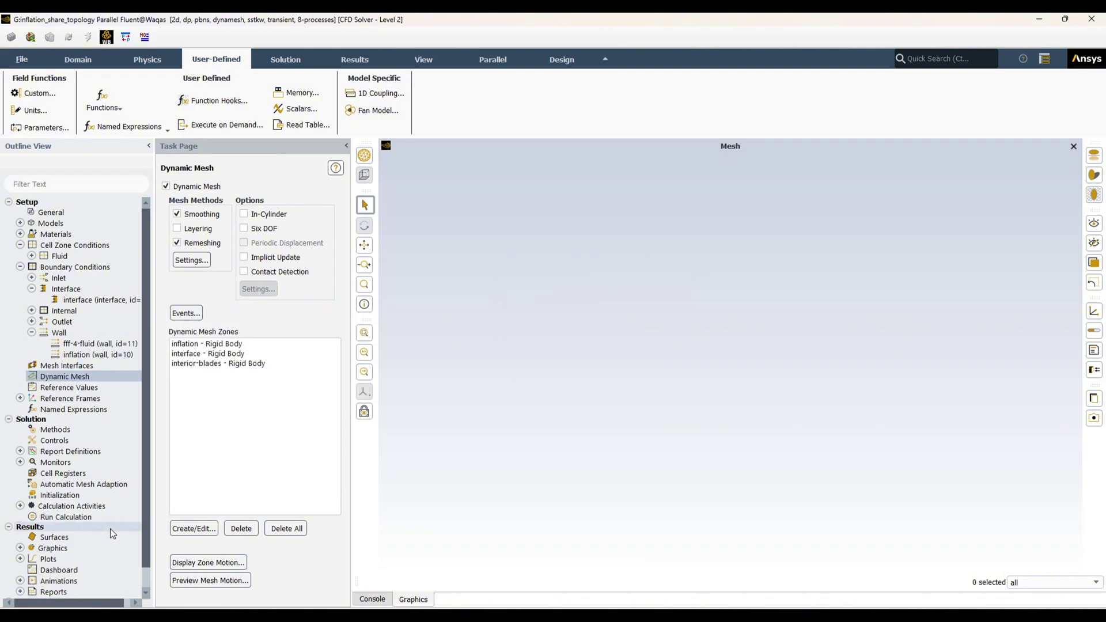
- Create and display the mesh-1 plot with edges and faces shown on all surfaces
{"action": "left_click", "coordinate": [20, 548]}
{"action": "double_click", "coordinate": [60, 559]}
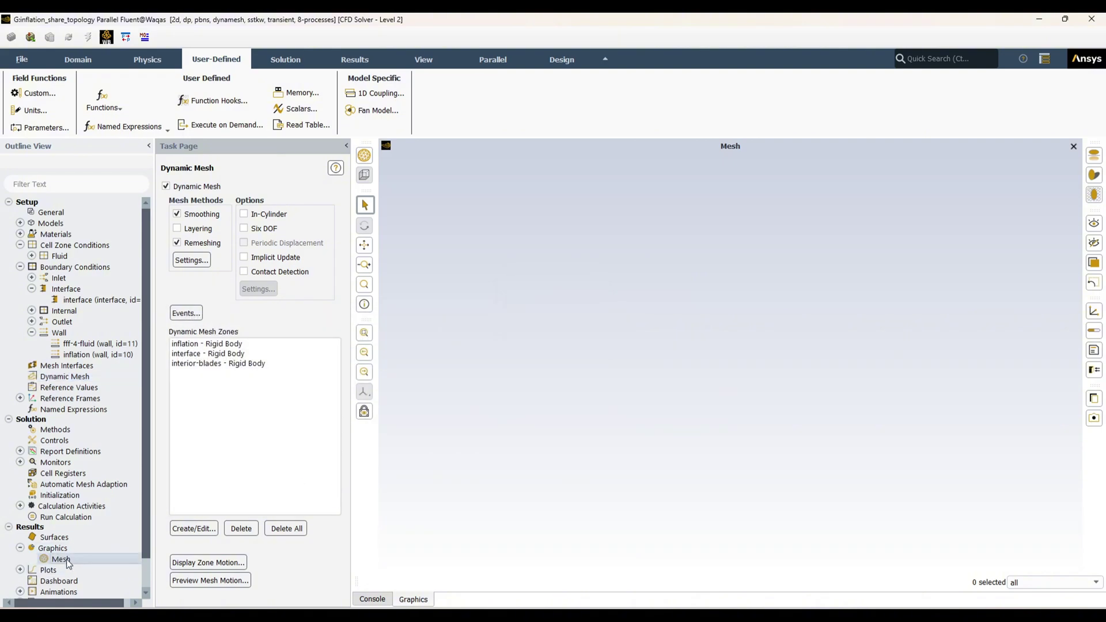
{"action": "left_click", "coordinate": [395, 200]}
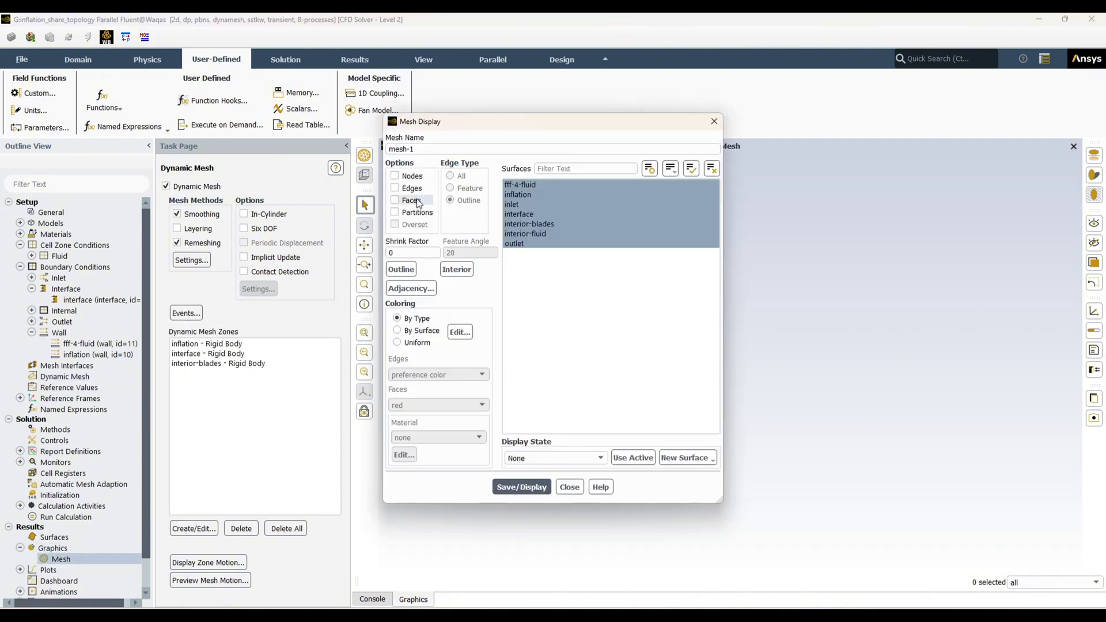
{"action": "left_click", "coordinate": [396, 188]}
{"action": "left_click", "coordinate": [517, 486]}
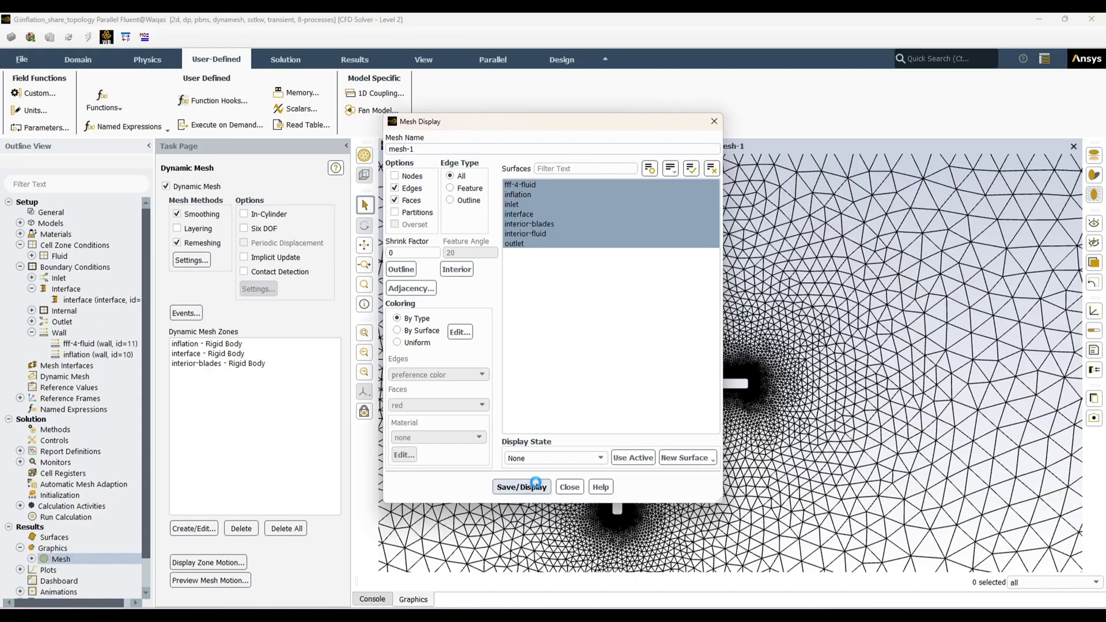
{"action": "left_click", "coordinate": [570, 487]}
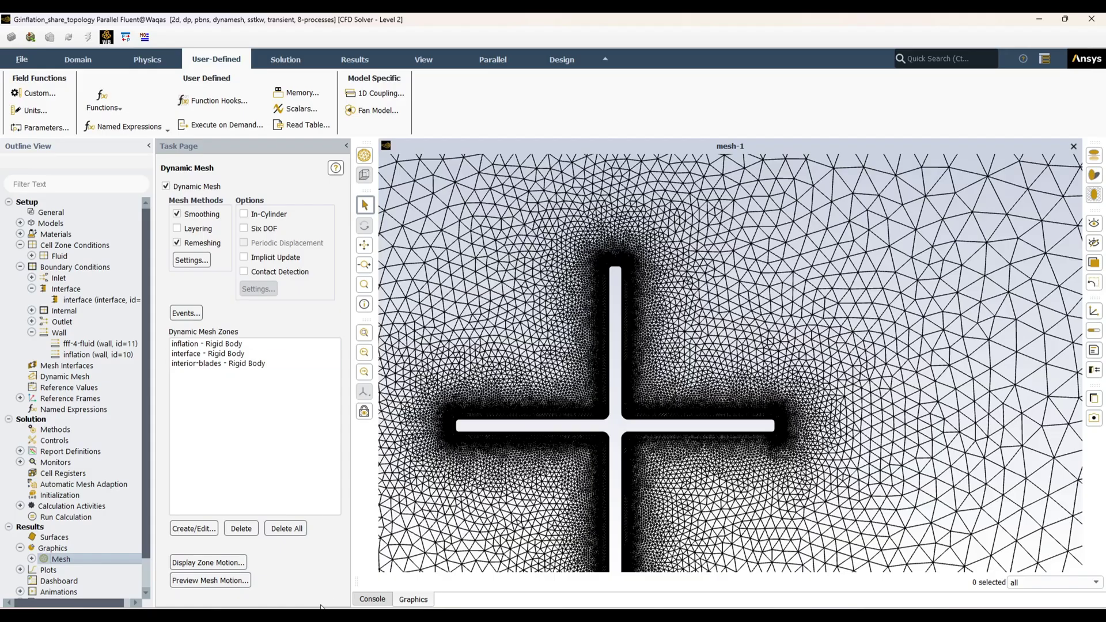
- Run a mesh motion preview with a time step size of 0.0003 s and 100 time steps
{"action": "left_click", "coordinate": [233, 580]}
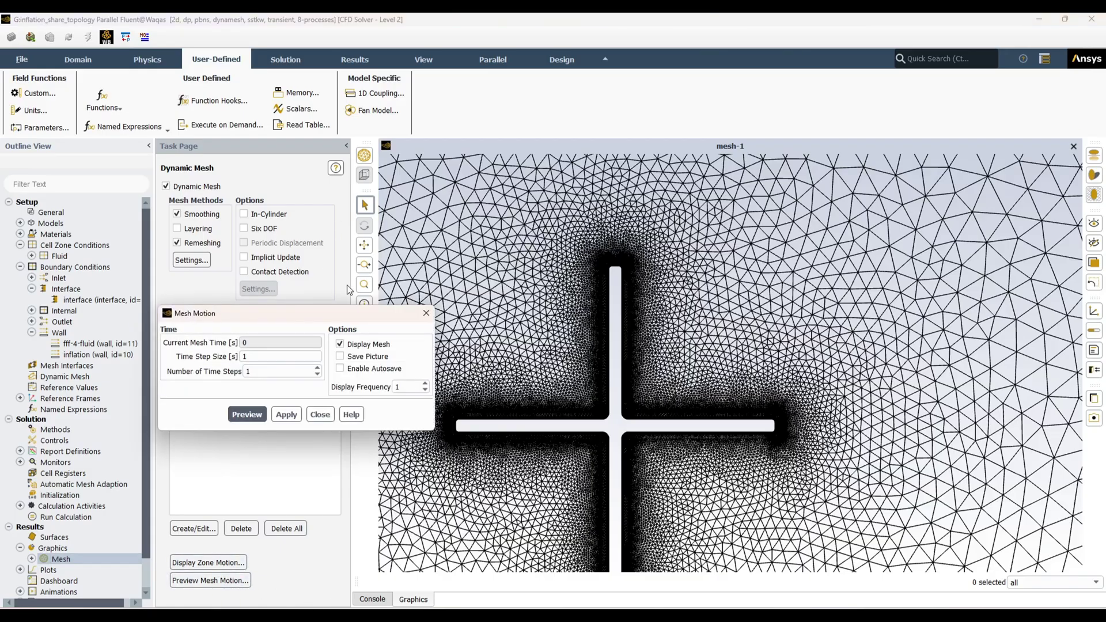
{"action": "left_click_drag", "start_coordinate": [322, 314], "coordinate": [246, 244]}
{"action": "double_click", "coordinate": [177, 288]}
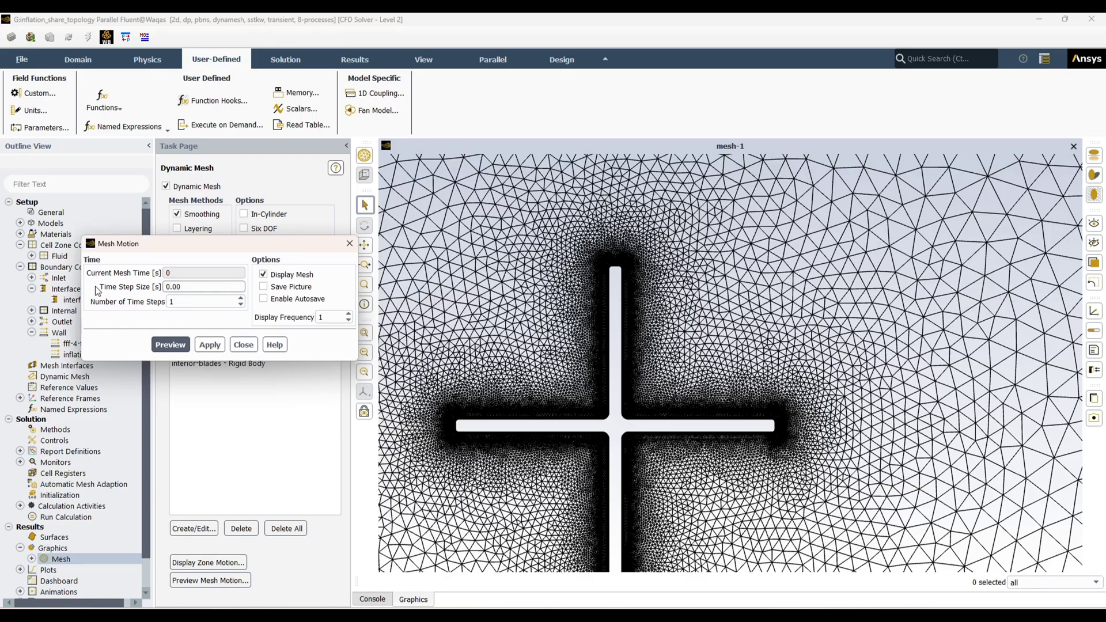
{"action": "type", "text": "0.0003"}
{"action": "left_click", "coordinate": [196, 302]}
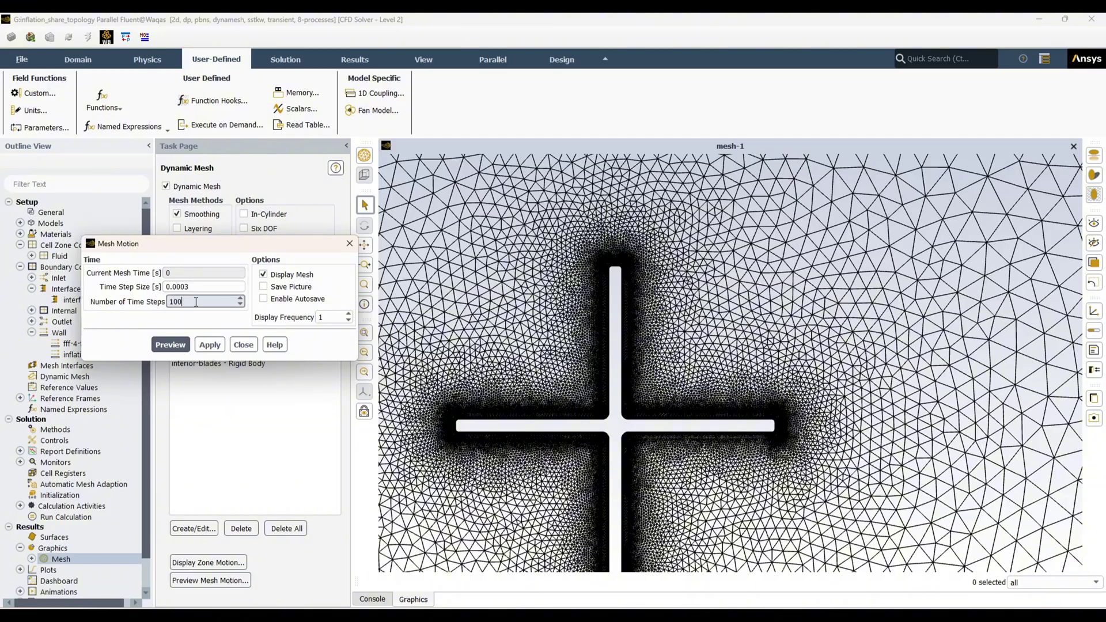
{"action": "type", "text": "00"}
{"action": "key", "text": "Return"}
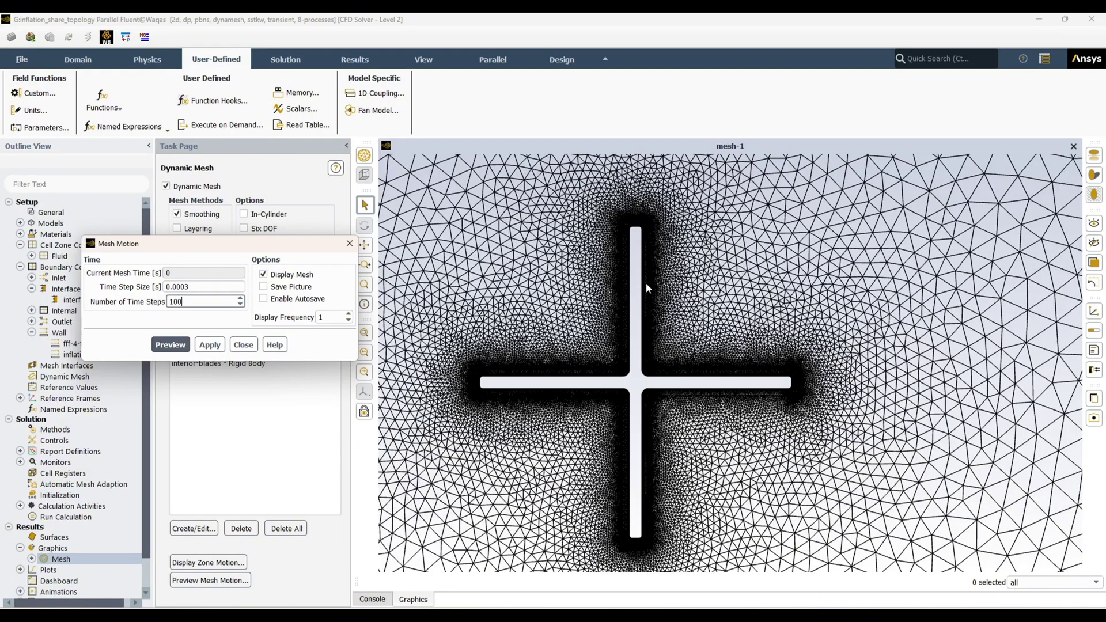
{"action": "left_click", "coordinate": [172, 344]}
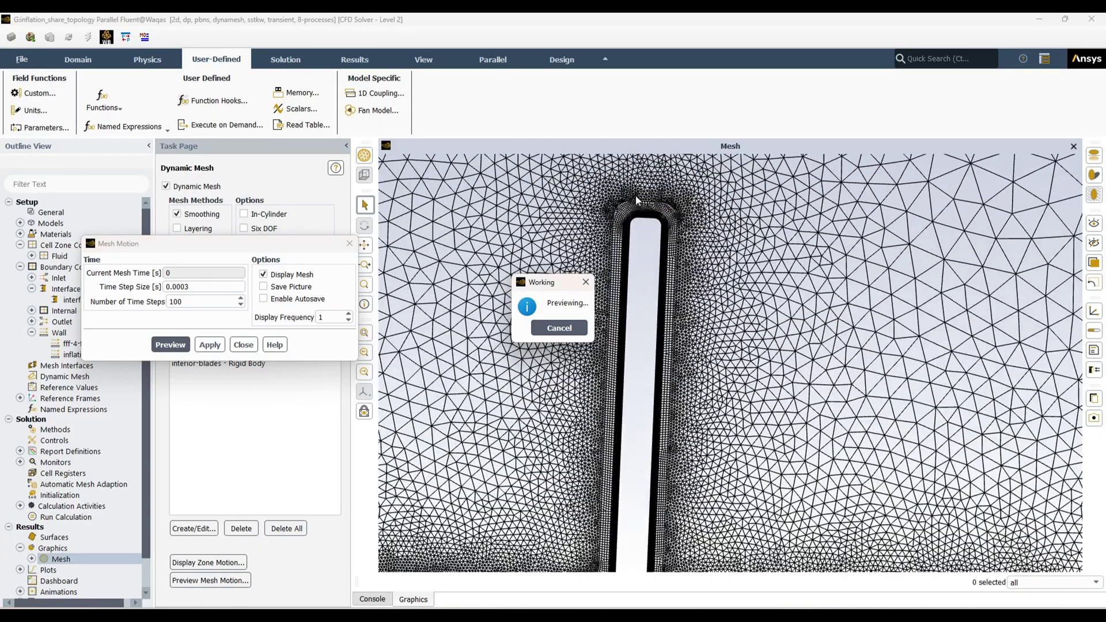
- Examine the inflation layers at the blade tip and the surrounding mesh during and after the rotation, closing the mesh motion preview
{"action": "scroll", "coordinate": [637, 201], "scroll_direction": "up", "scroll_amount": 5}
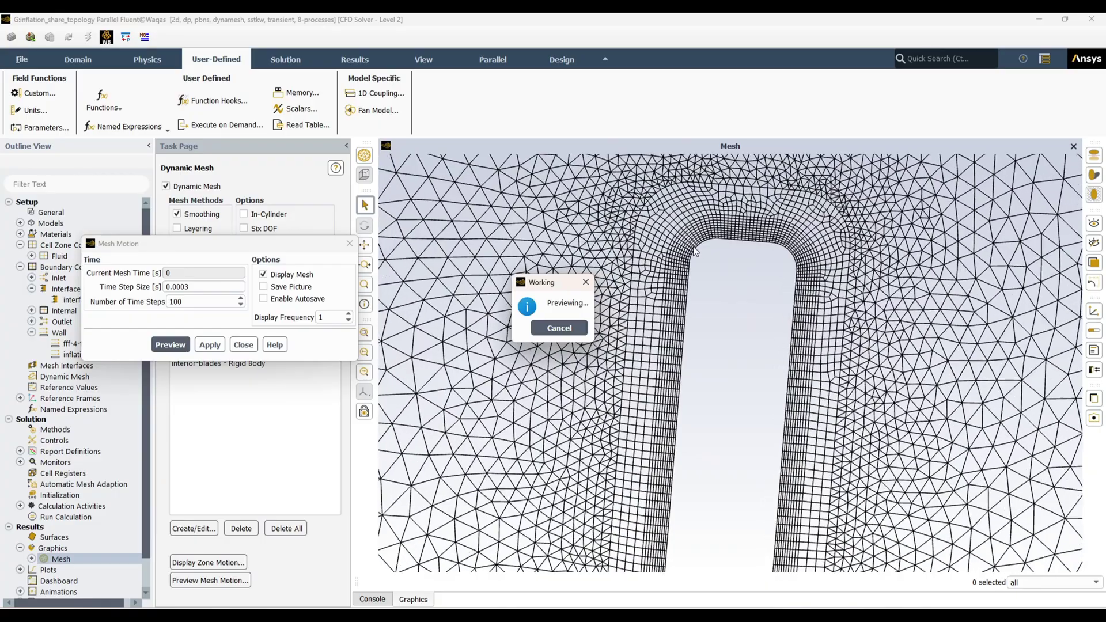
{"action": "scroll", "coordinate": [680, 294], "scroll_direction": "down", "scroll_amount": 3}
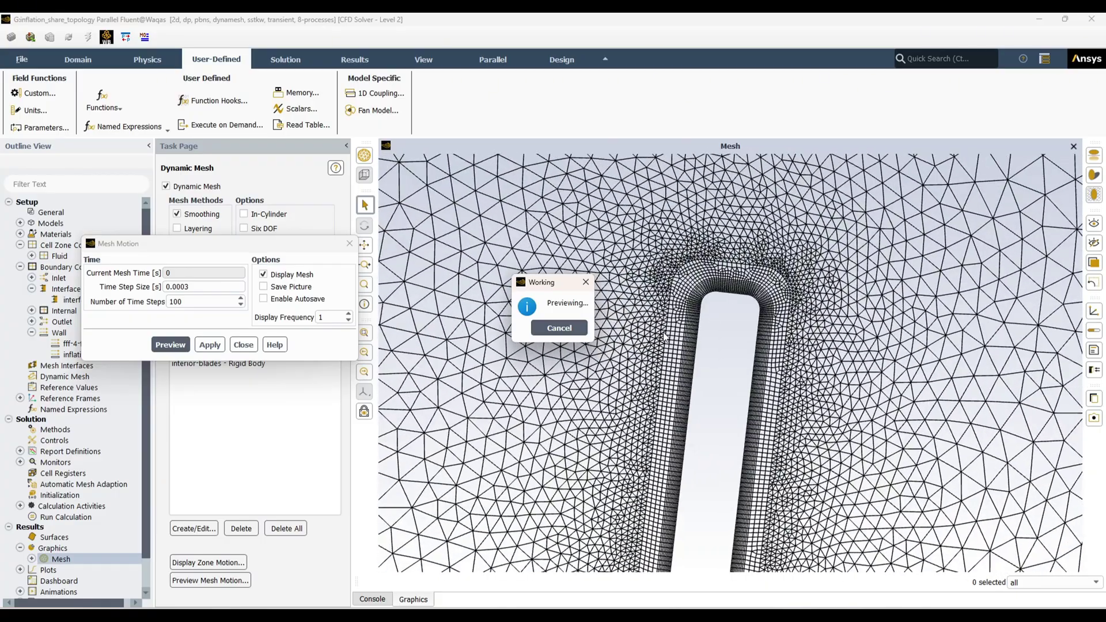
{"action": "scroll", "coordinate": [680, 279], "scroll_direction": "down", "scroll_amount": 4}
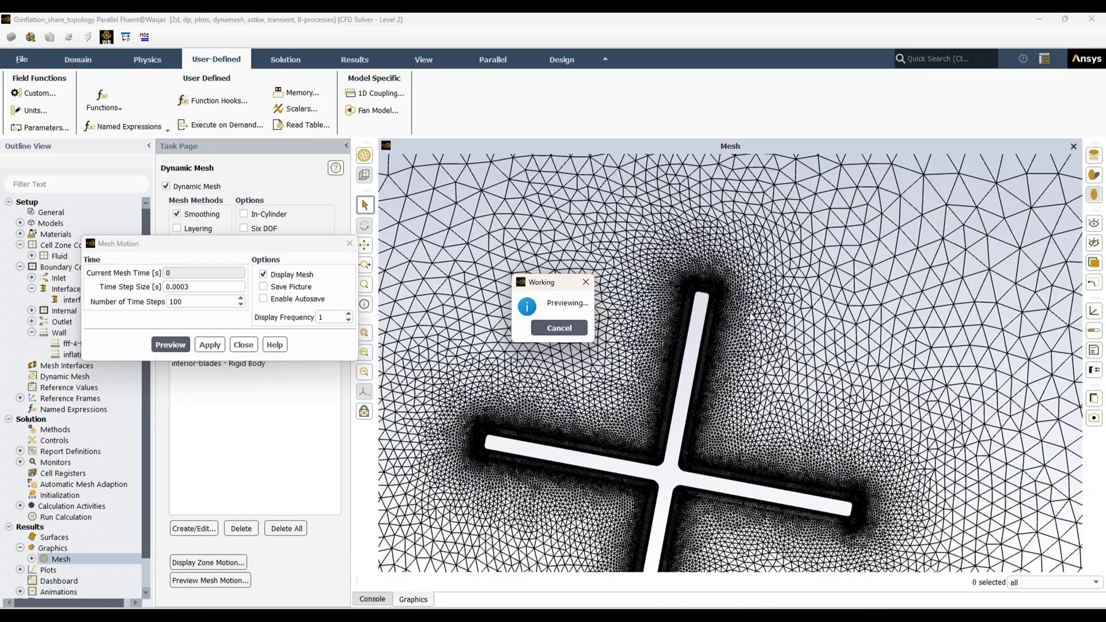
{"action": "scroll", "coordinate": [697, 295], "scroll_direction": "down", "scroll_amount": 2}
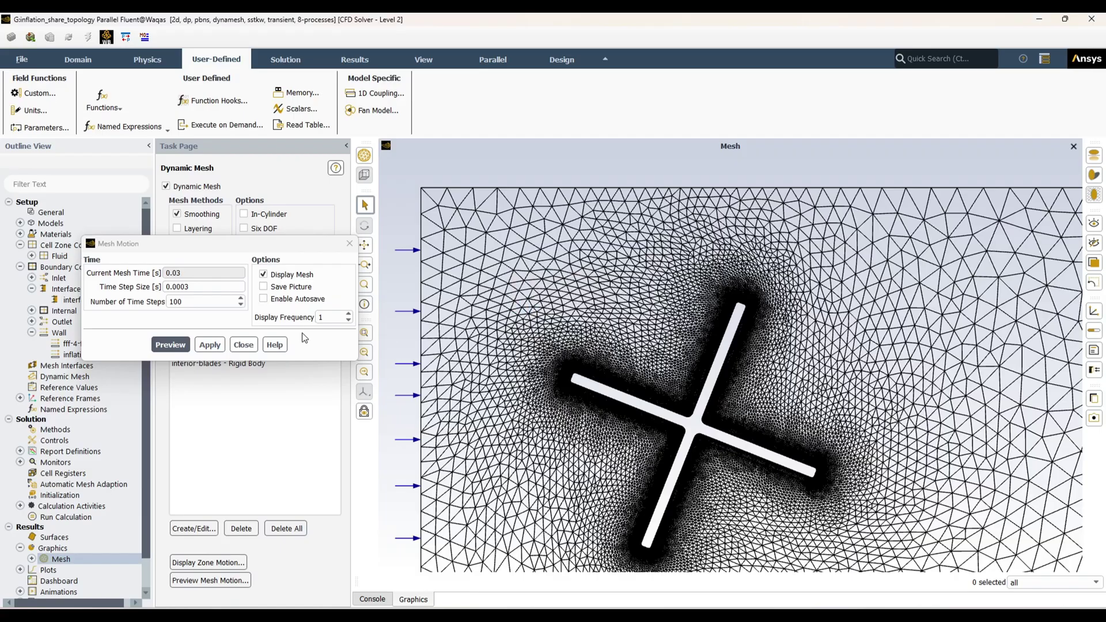
{"action": "left_click", "coordinate": [243, 345]}
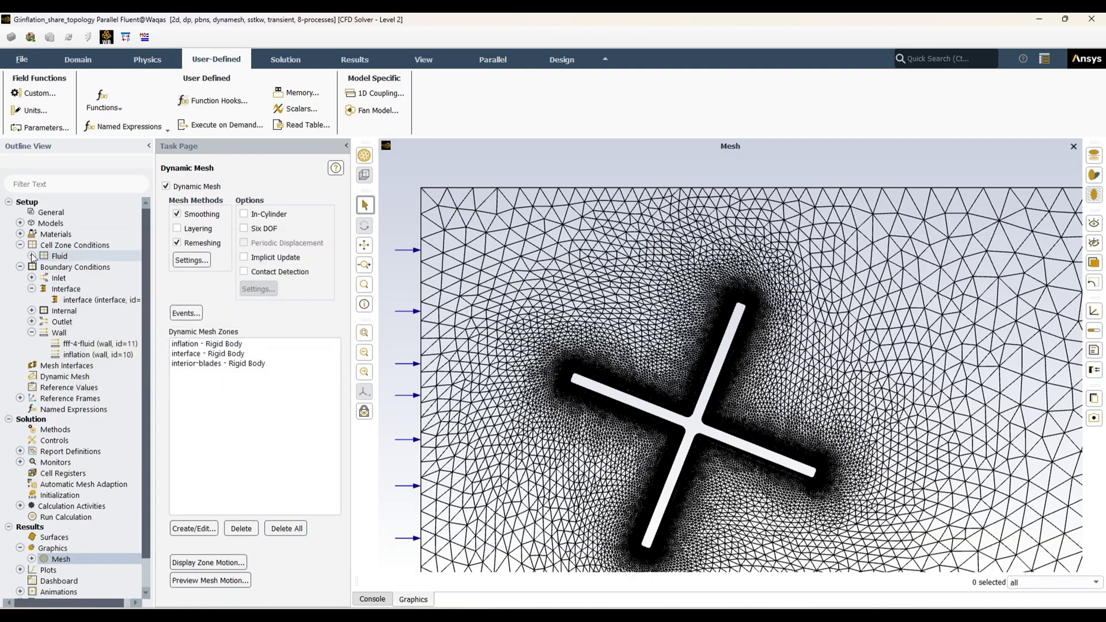
{"action": "scroll", "coordinate": [91, 482], "scroll_direction": "down", "scroll_amount": 1}
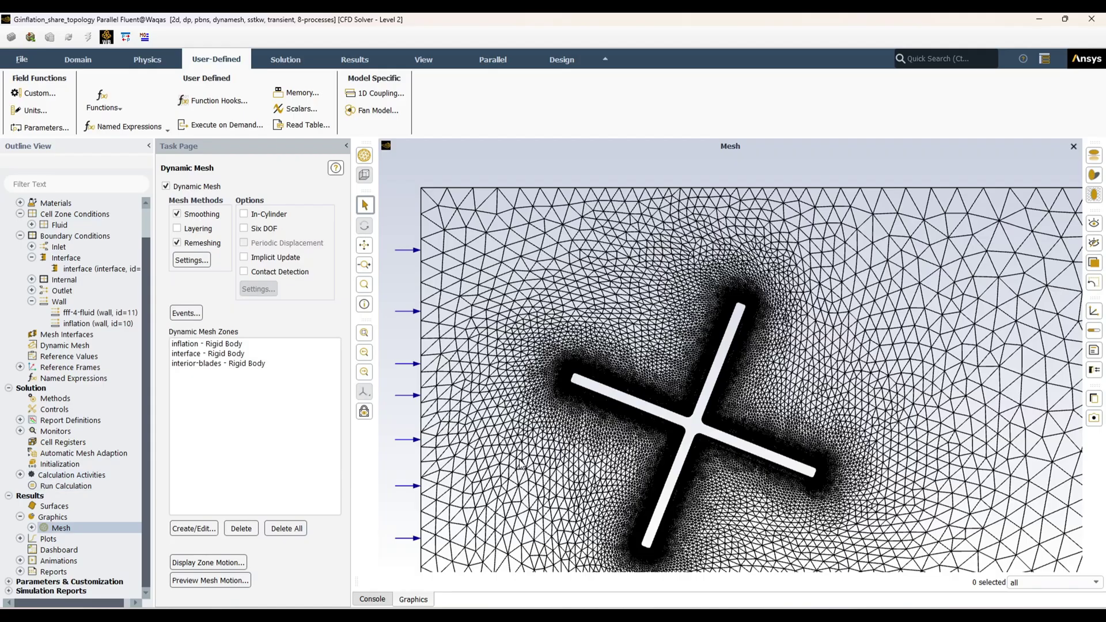
{"action": "scroll", "coordinate": [523, 465], "scroll_direction": "down", "scroll_amount": 3}
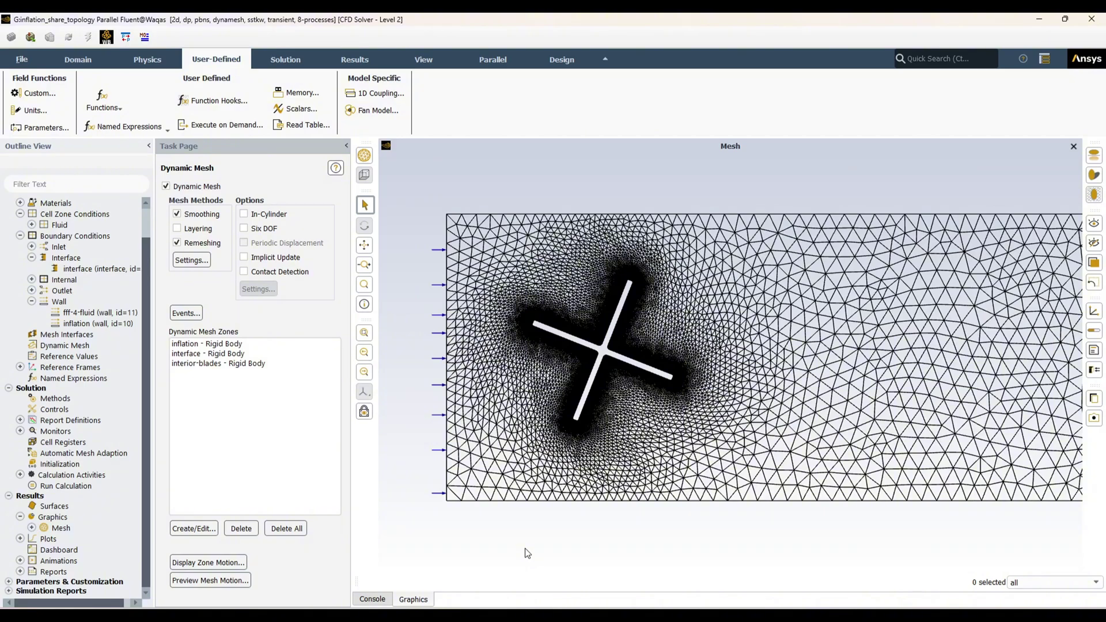
{"action": "scroll", "coordinate": [558, 363], "scroll_direction": "up", "scroll_amount": 5}
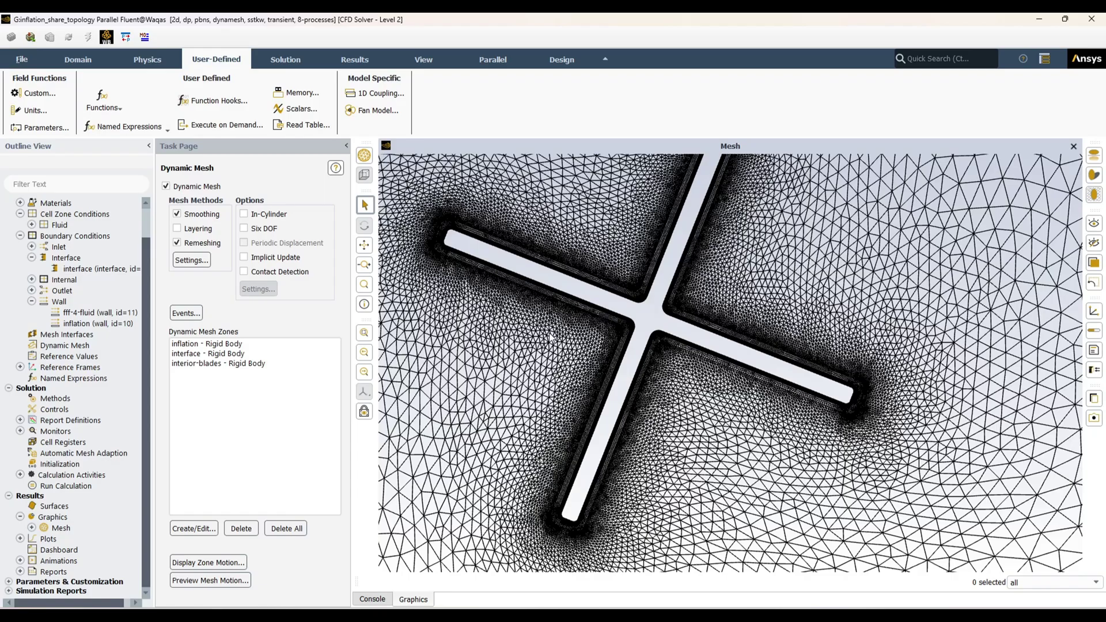
{"action": "scroll", "coordinate": [787, 341], "scroll_direction": "down", "scroll_amount": 5}
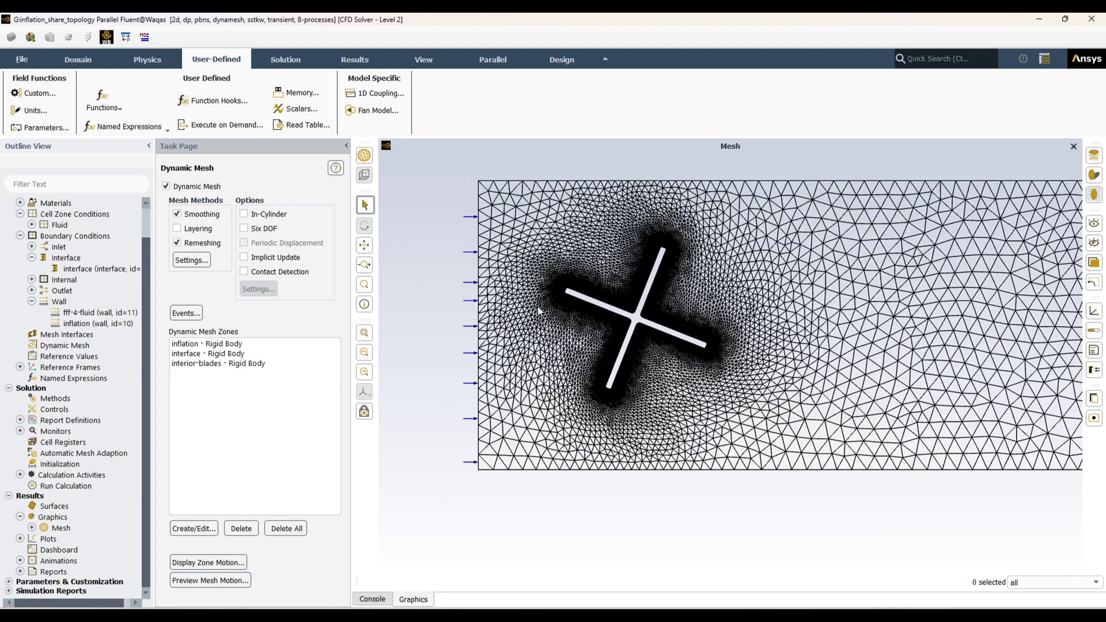